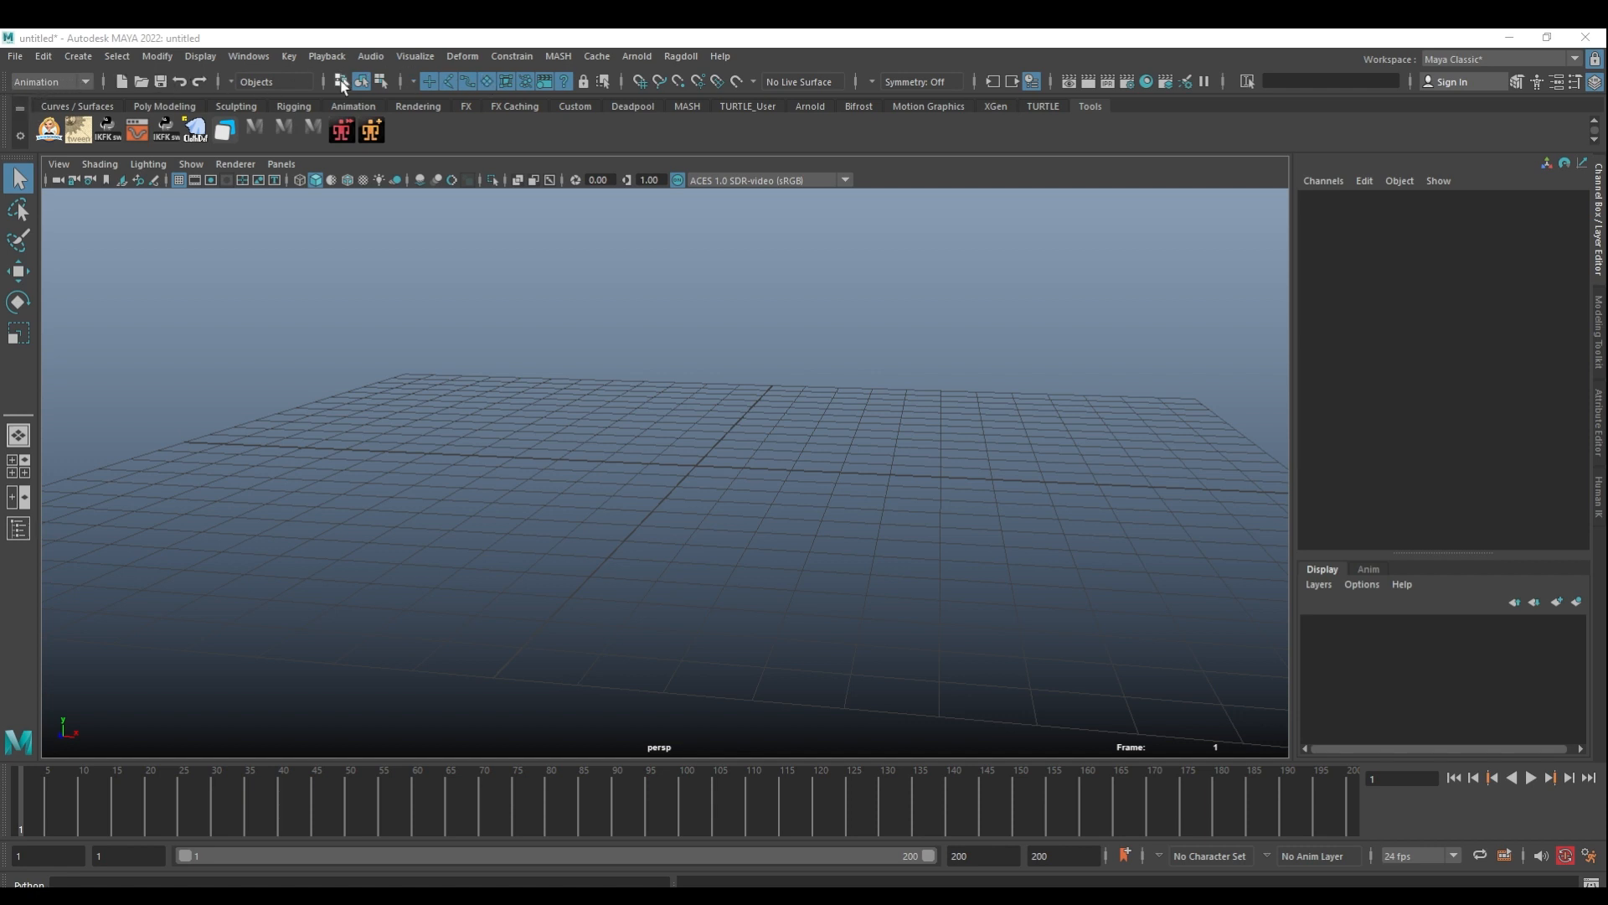
- Cycle through the Modeling, Rigging and Animation menu sets to compare the commands each one offers
click(51, 81)
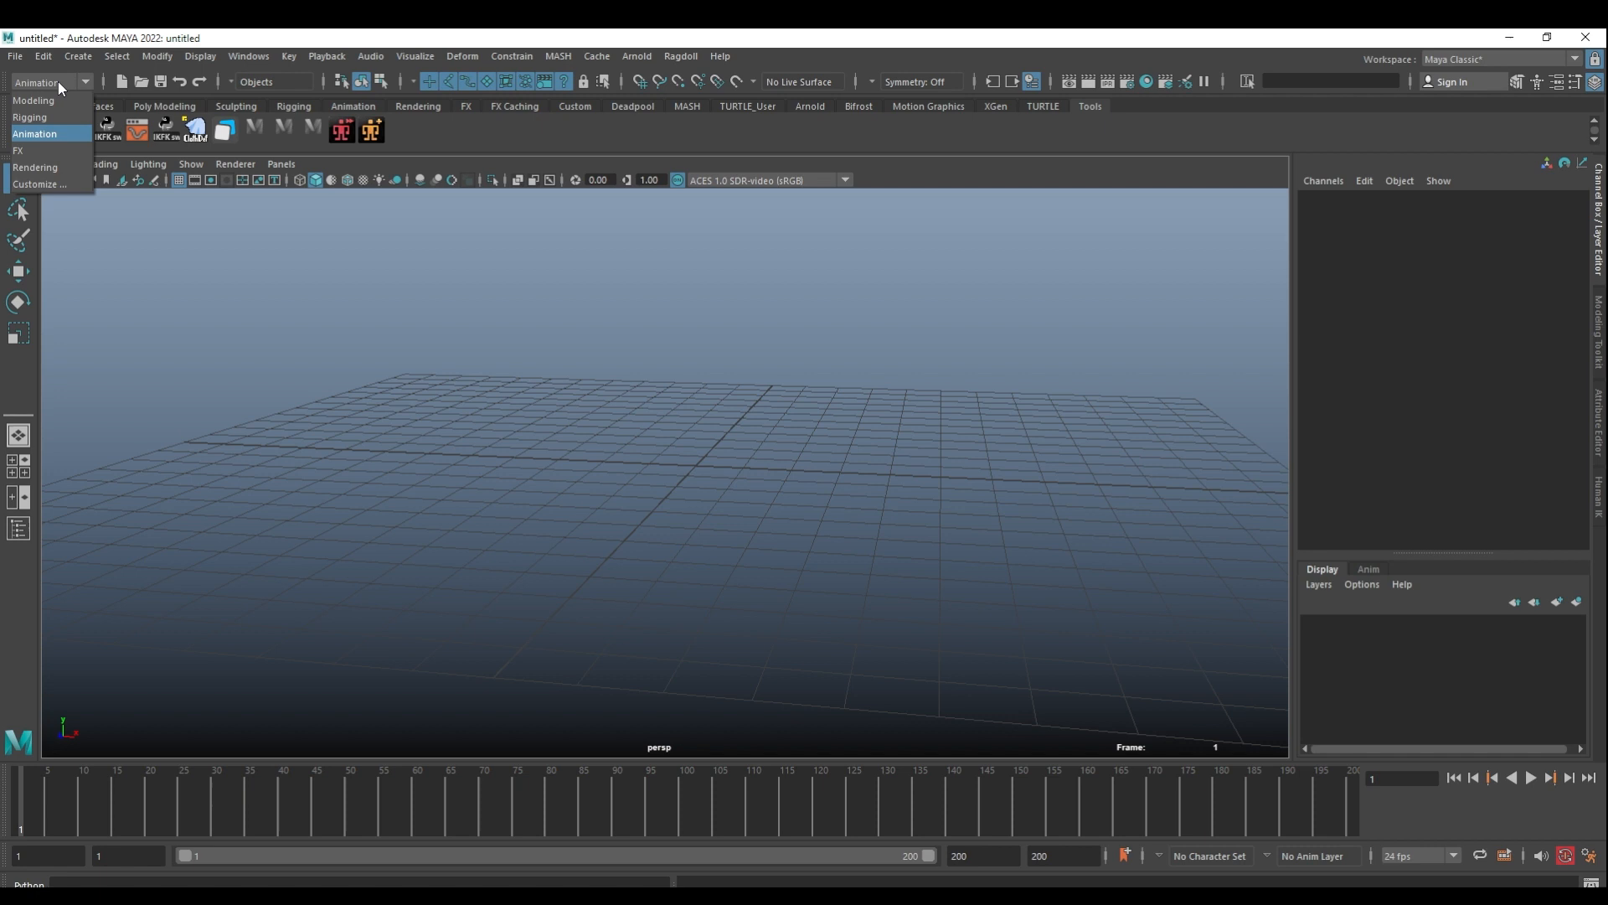
click(77, 80)
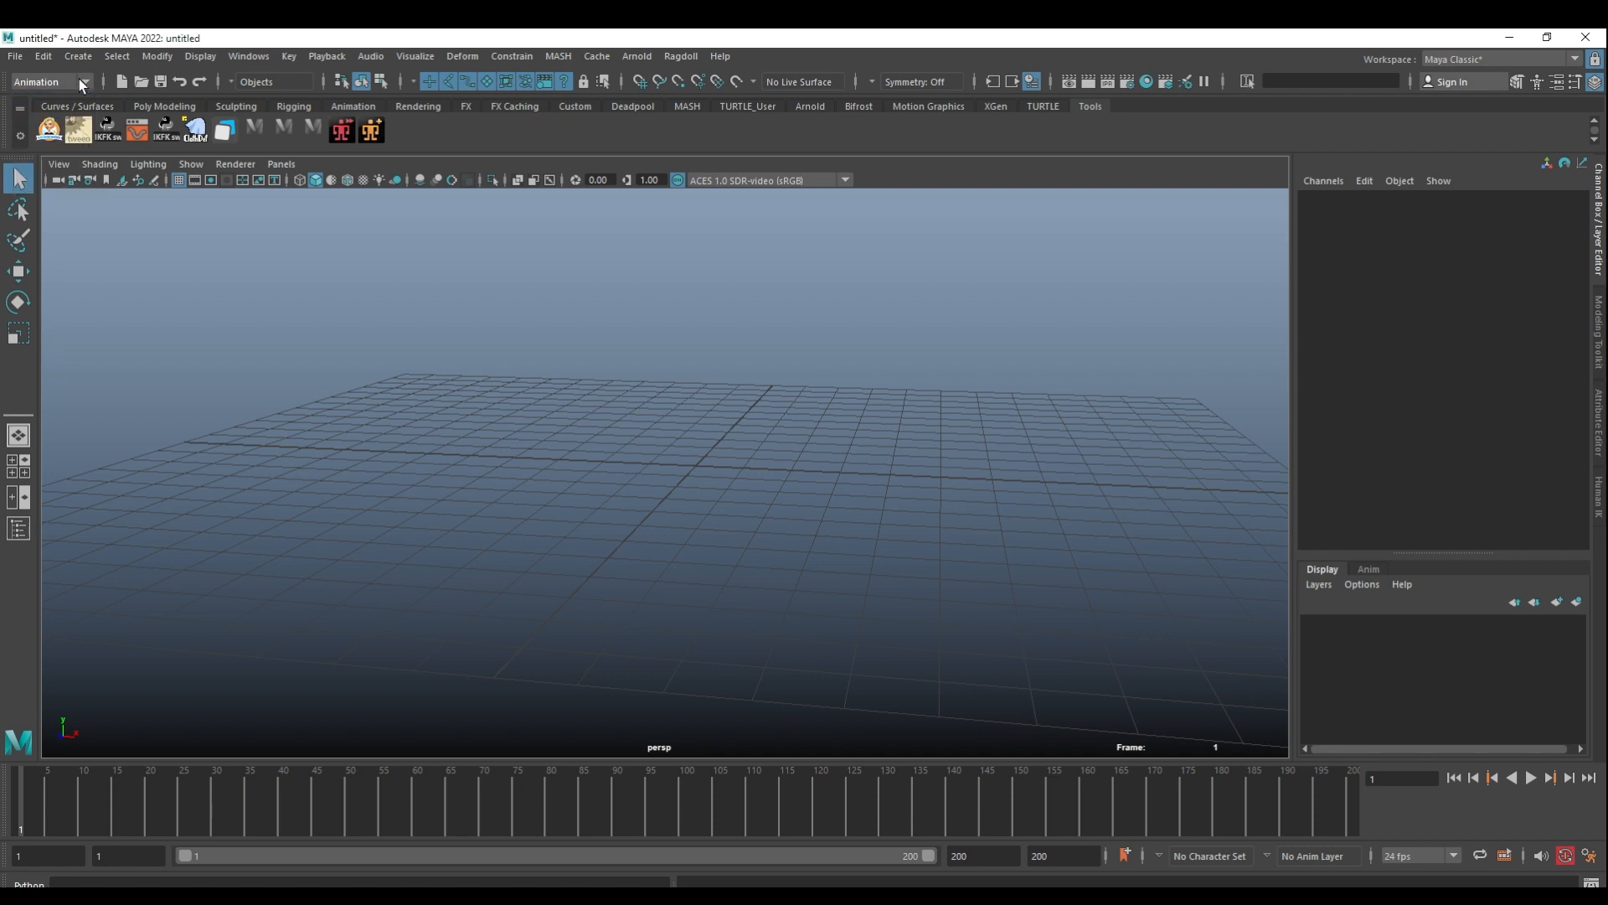
click(76, 82)
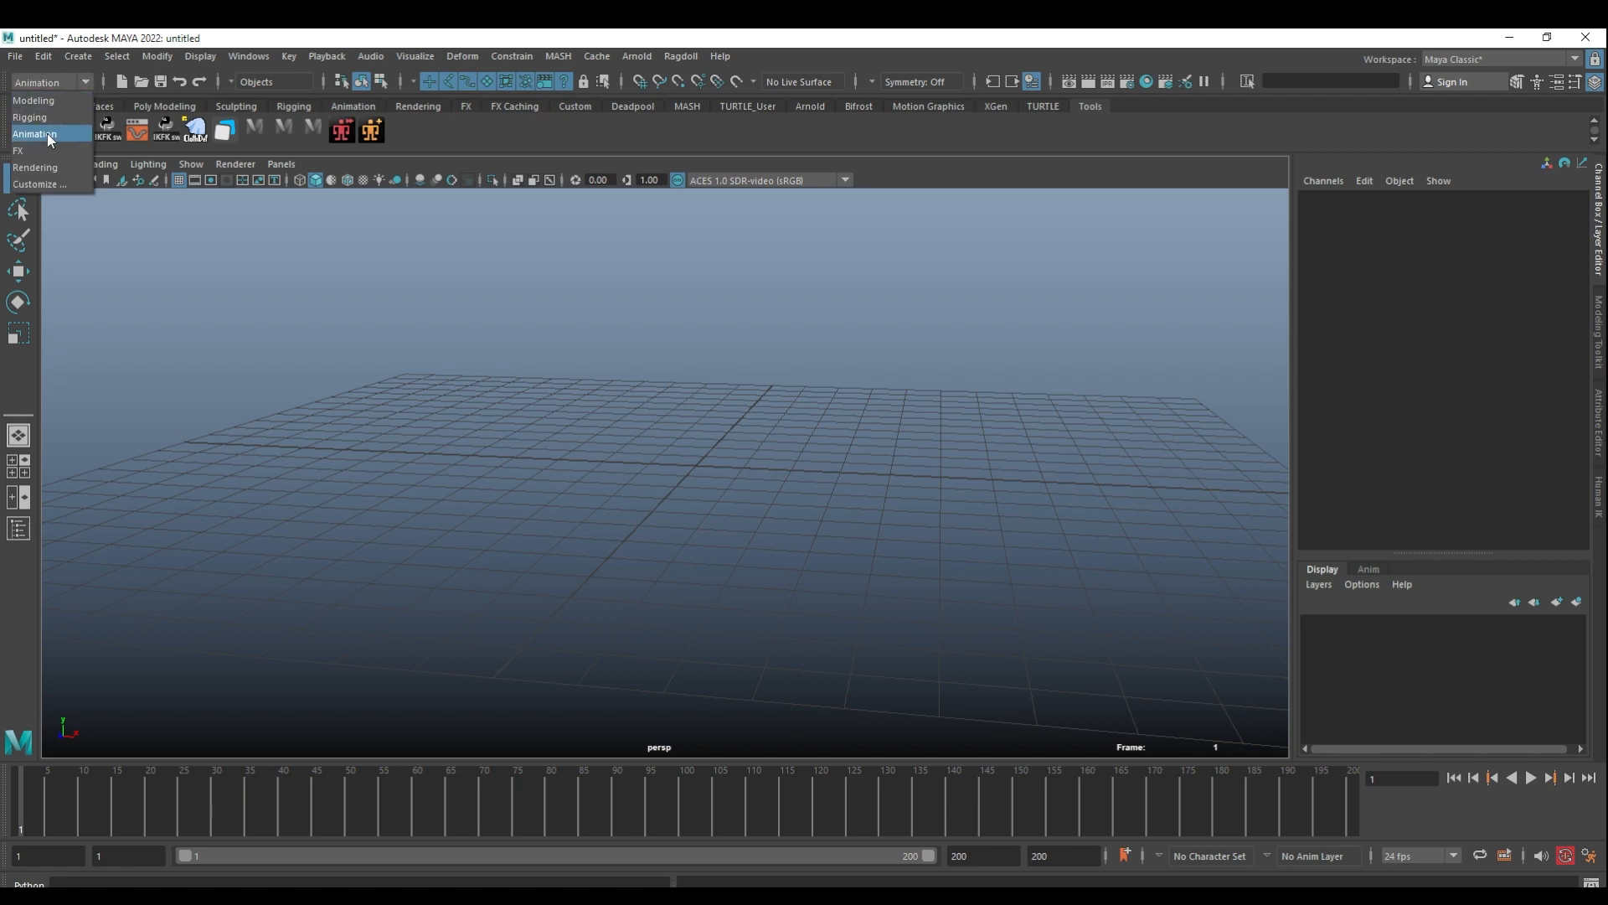
click(52, 102)
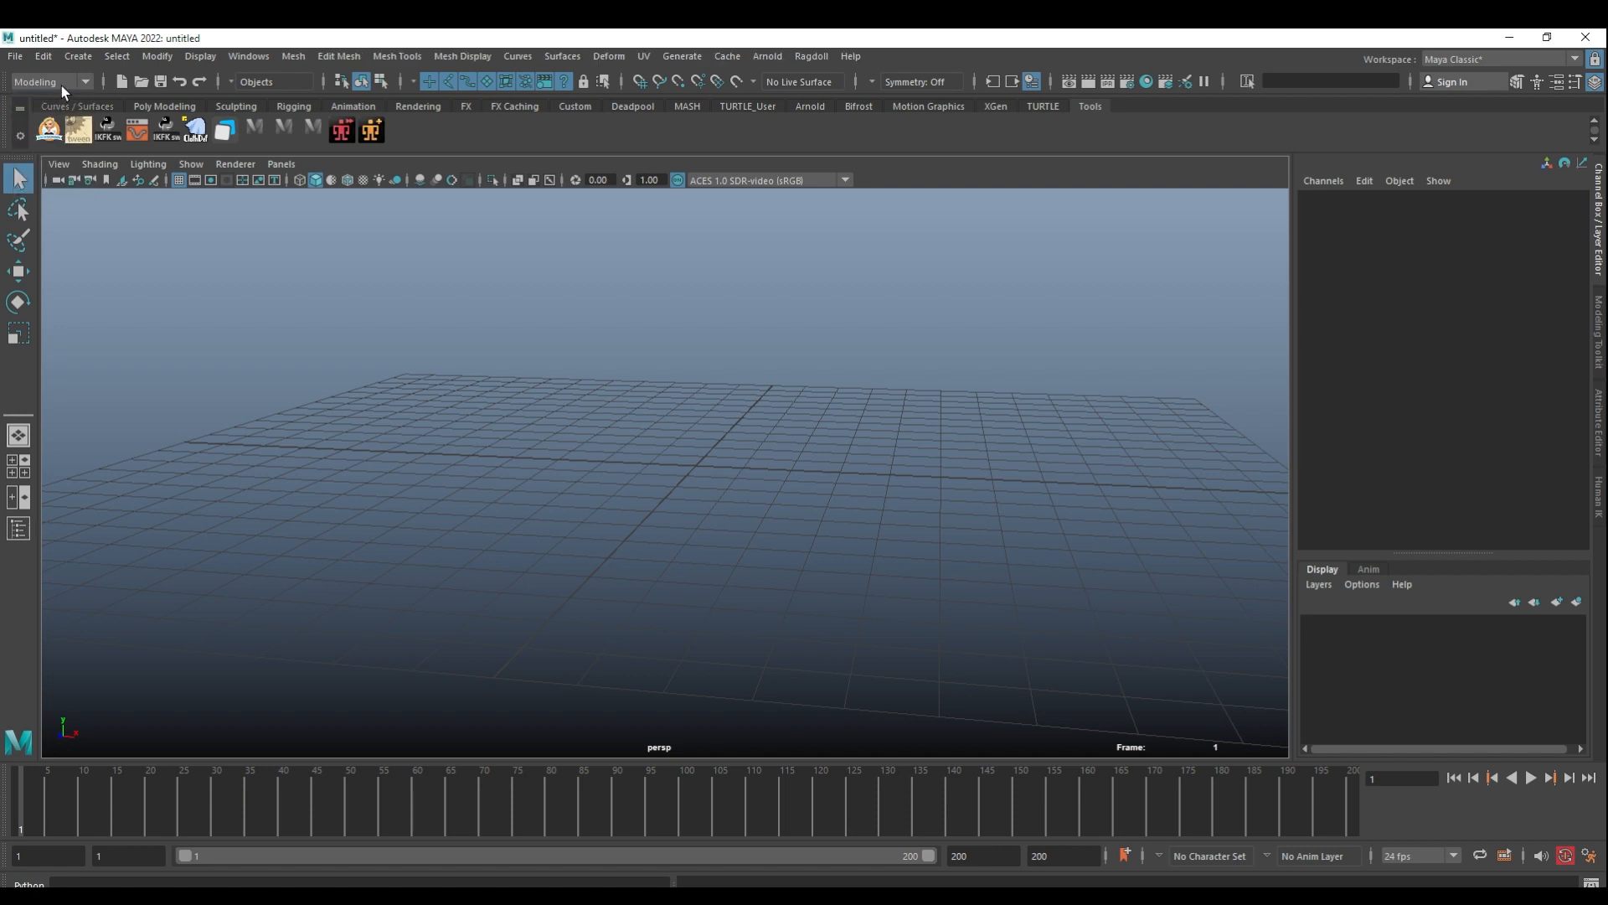
click(55, 82)
click(50, 117)
click(51, 85)
click(40, 130)
click(52, 80)
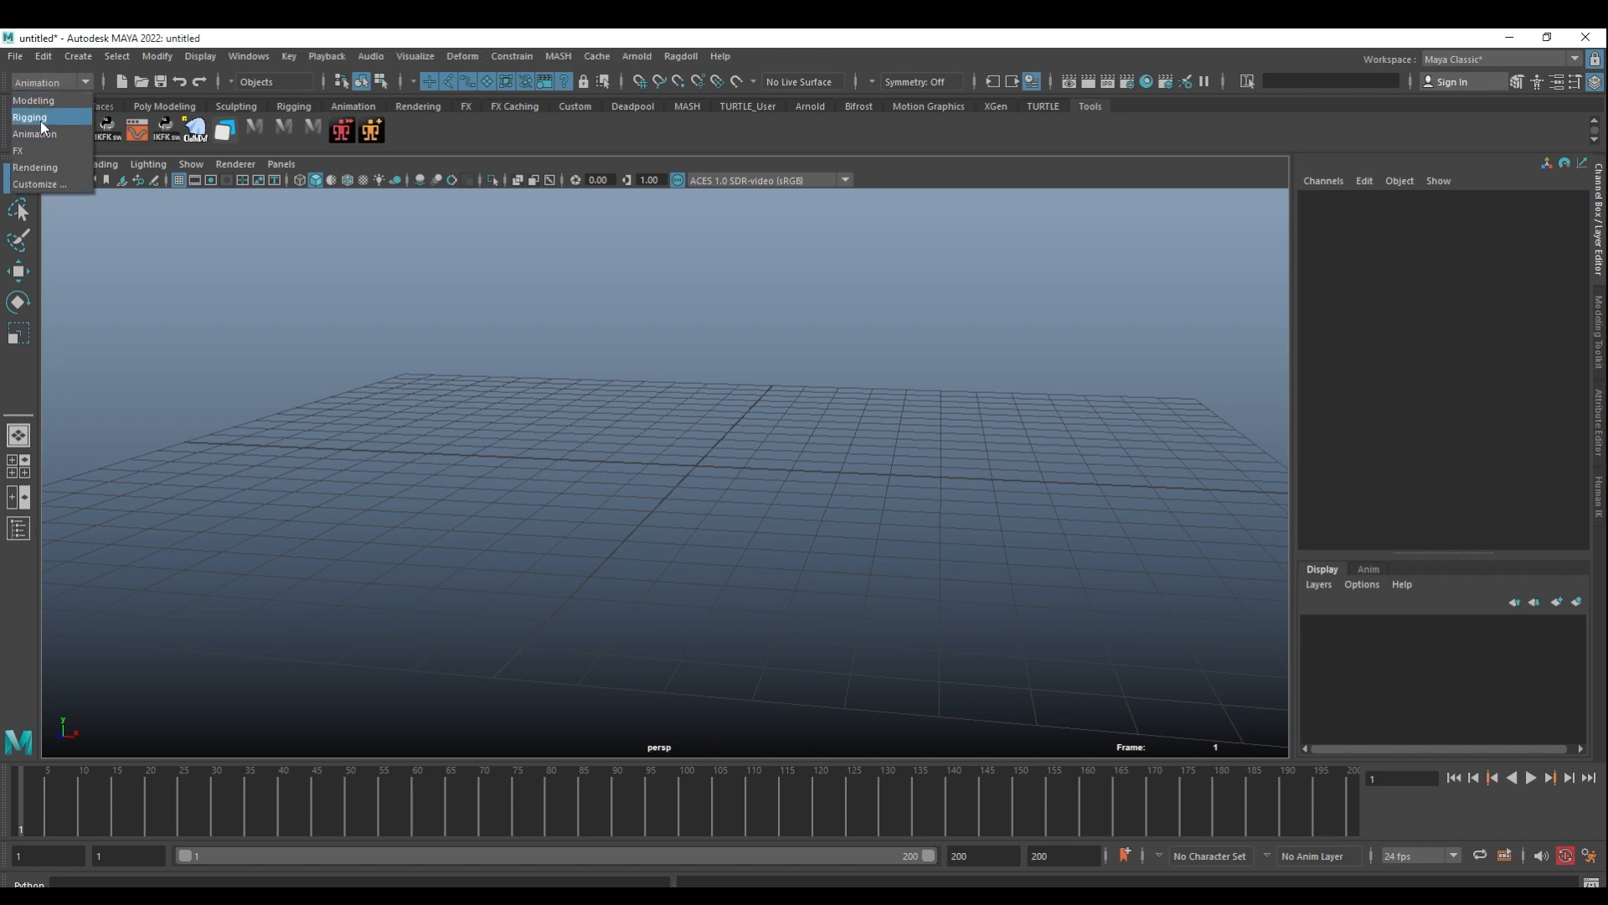
click(40, 130)
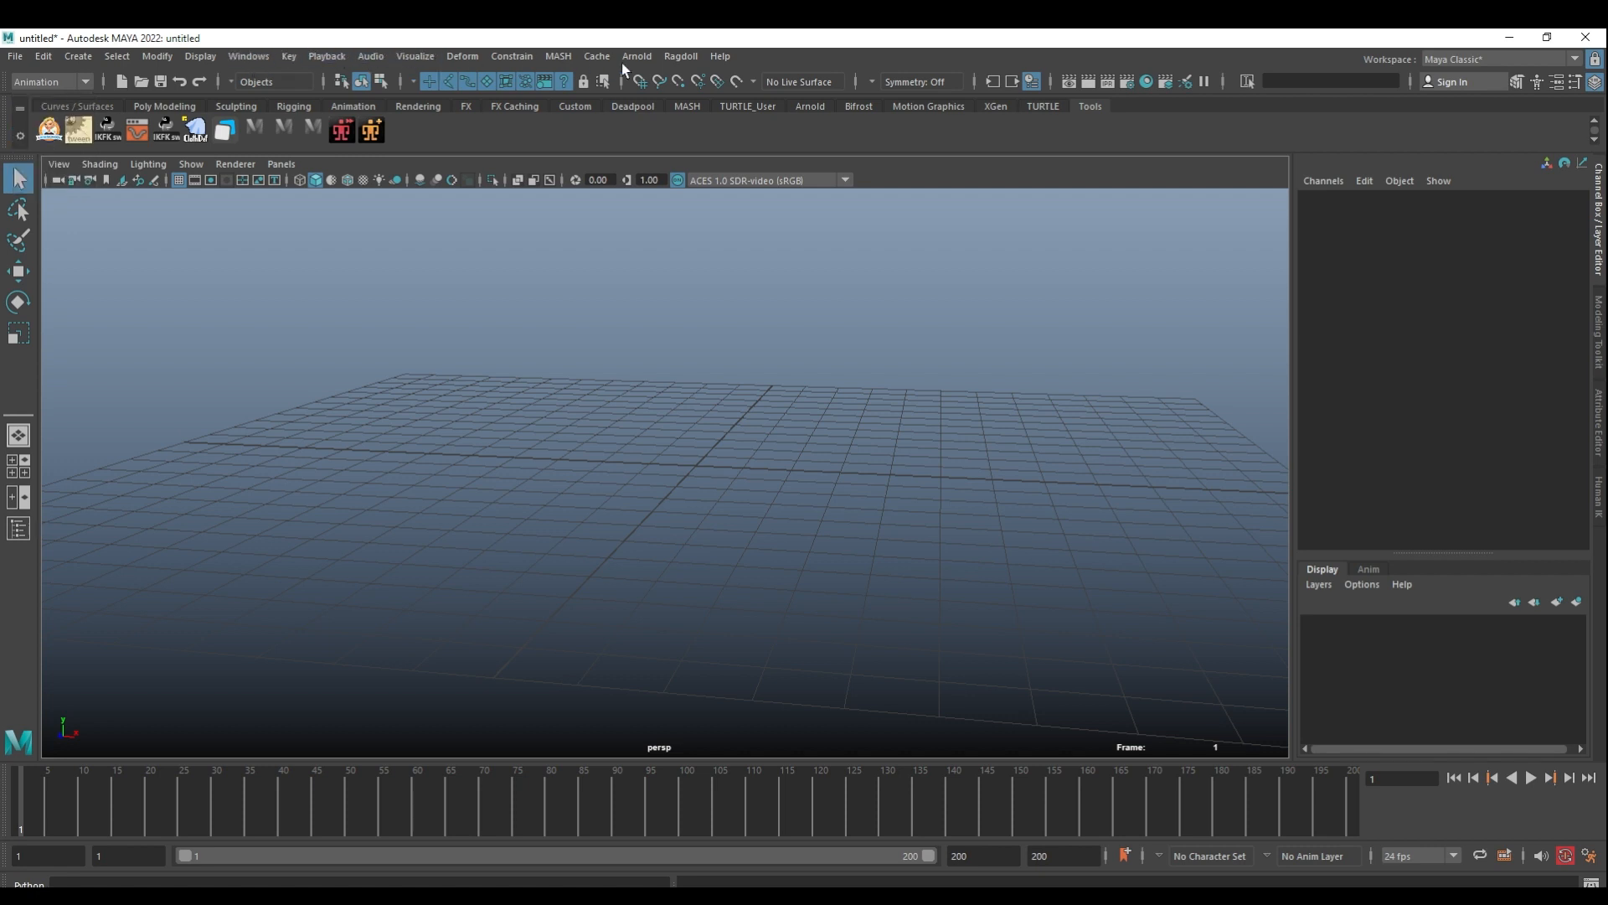
- Switch to the FX menu set and on to Rendering to view their commands
click(52, 81)
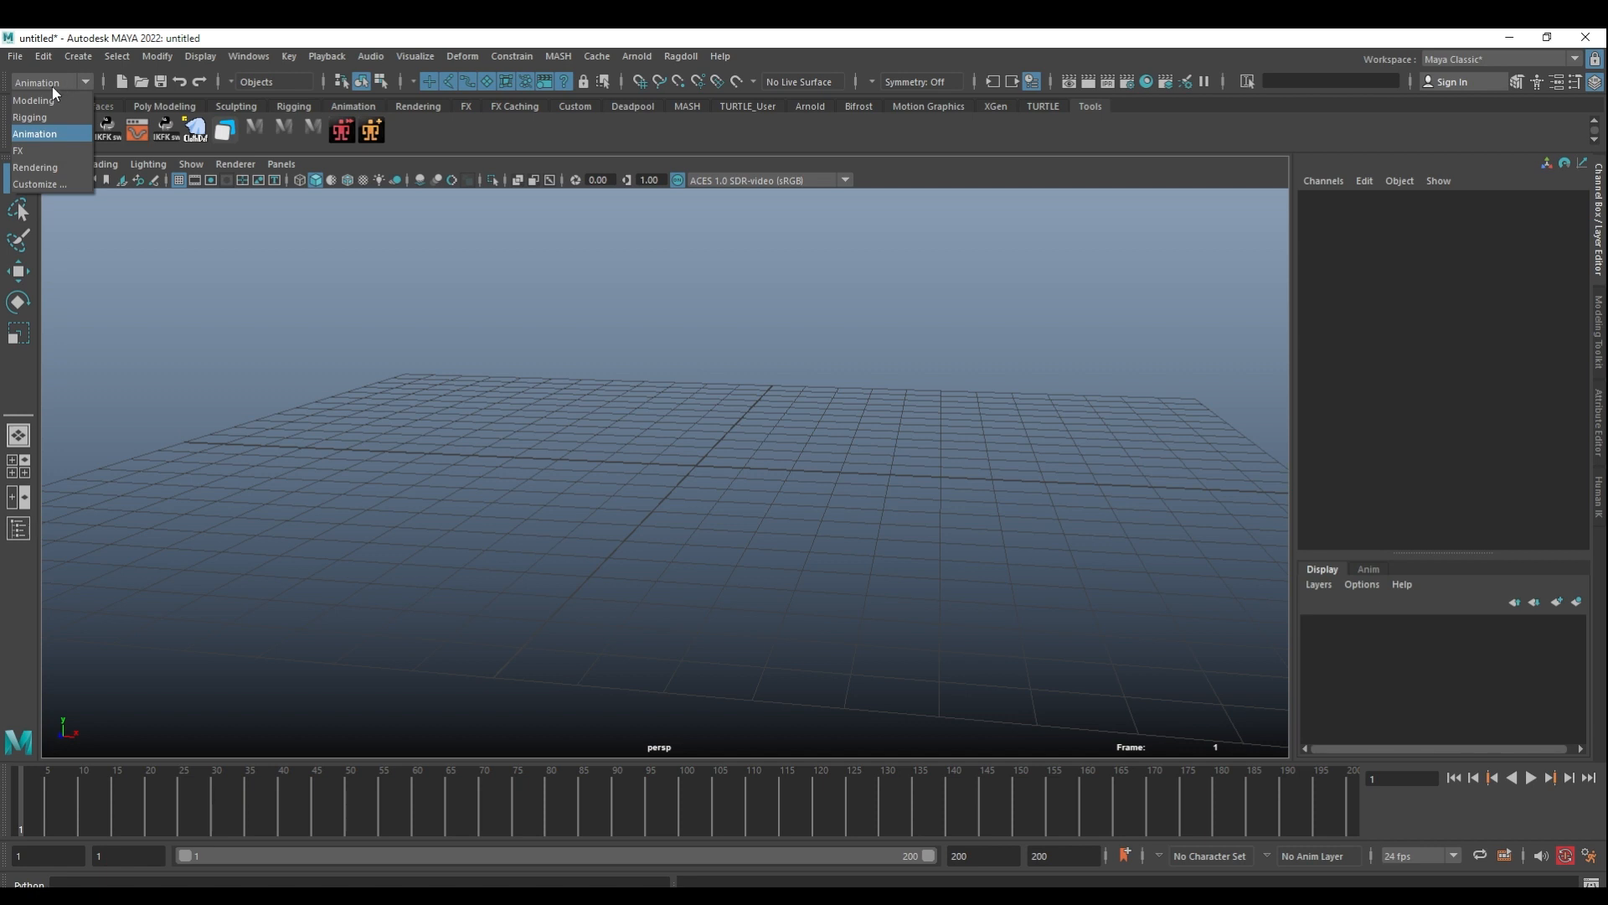
click(37, 144)
scroll(42, 85, down, 1)
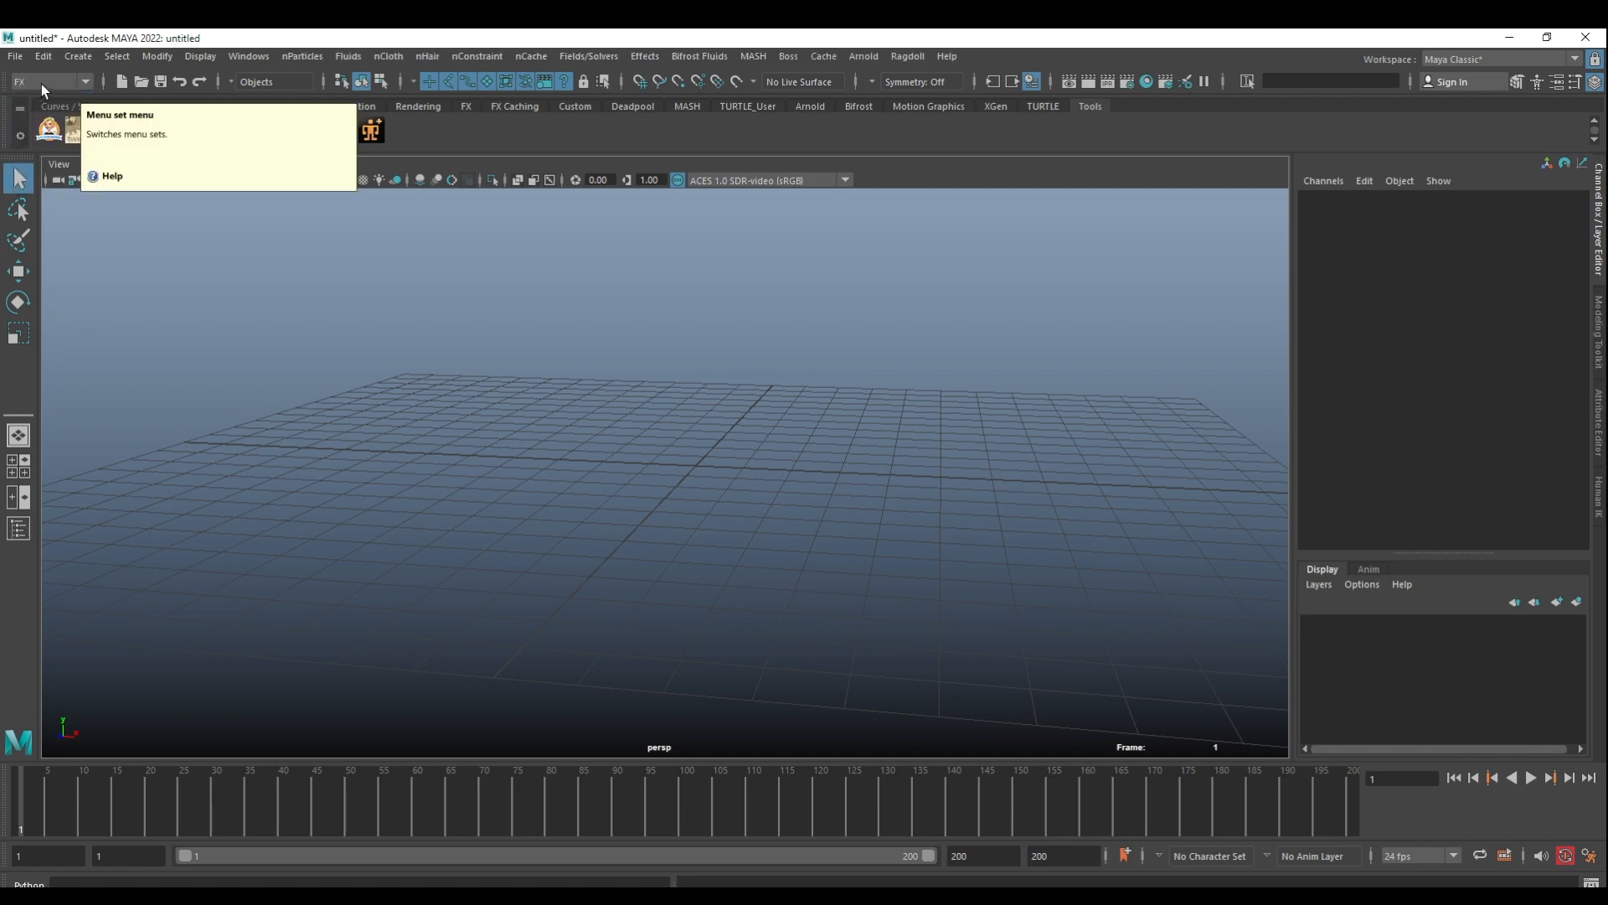
- Switch to the Modeling menu set and look through its Mesh to Mesh Display commands
click(41, 85)
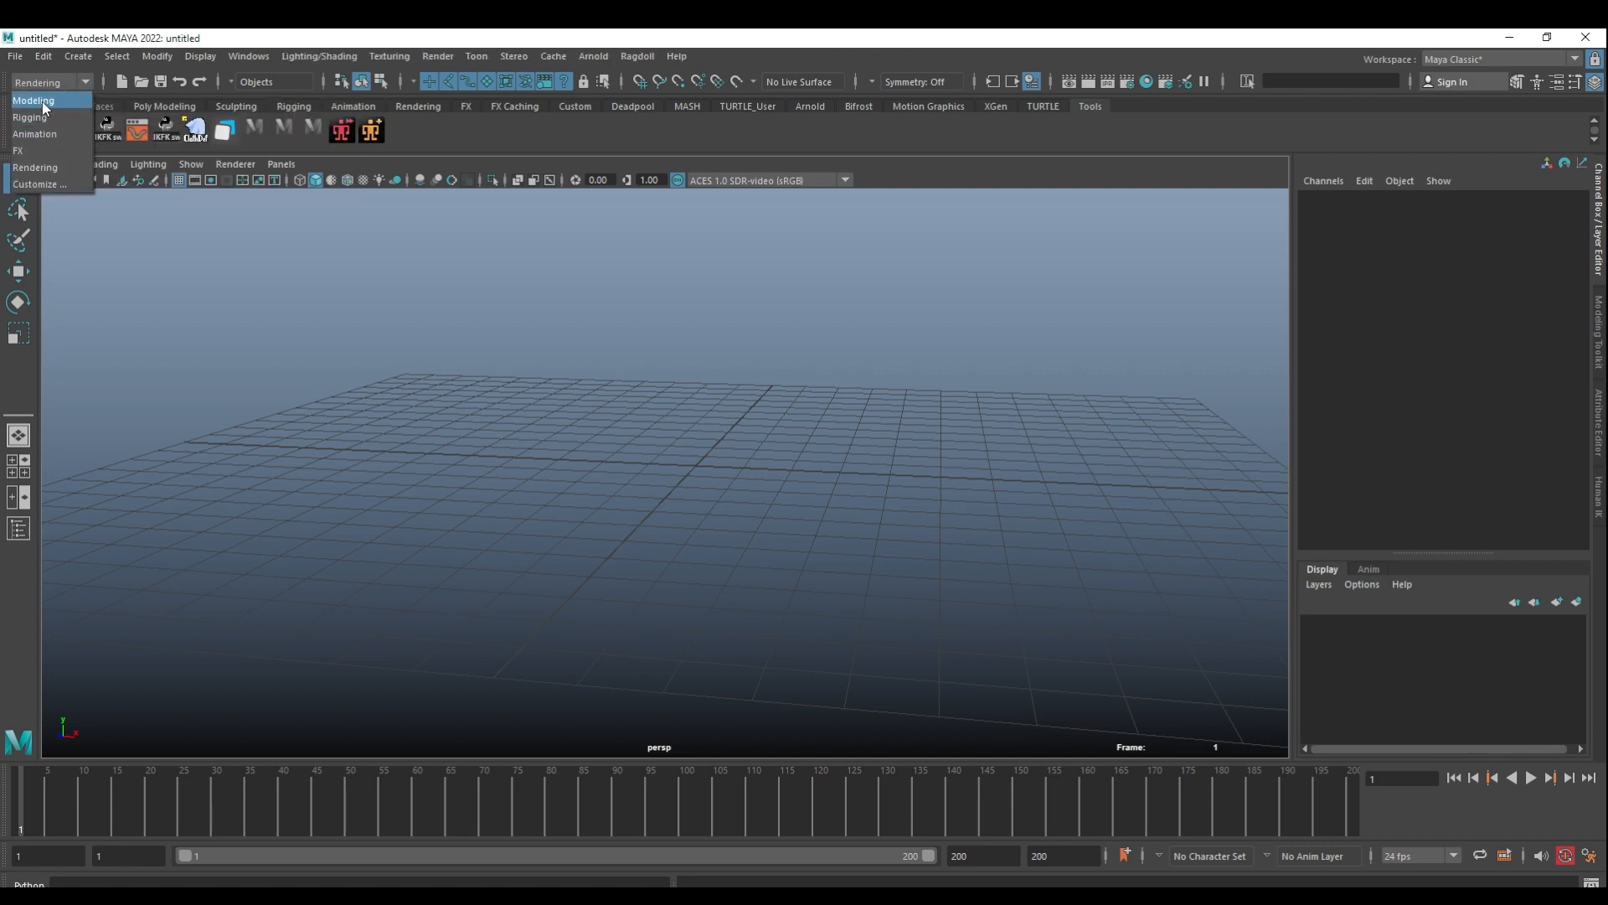
click(42, 103)
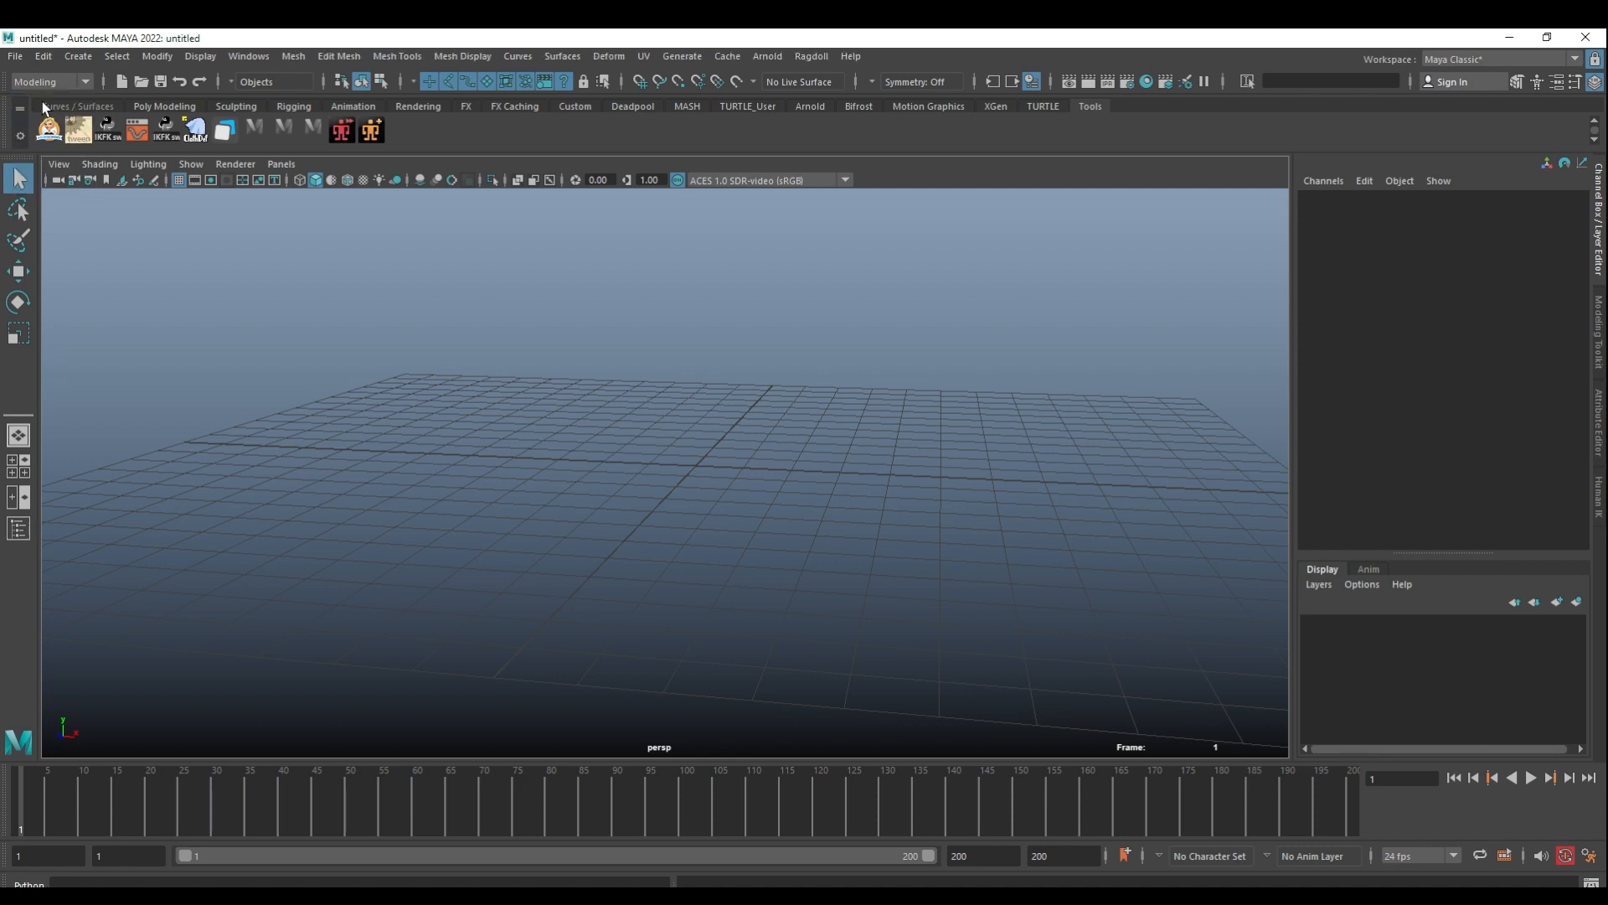
click(293, 56)
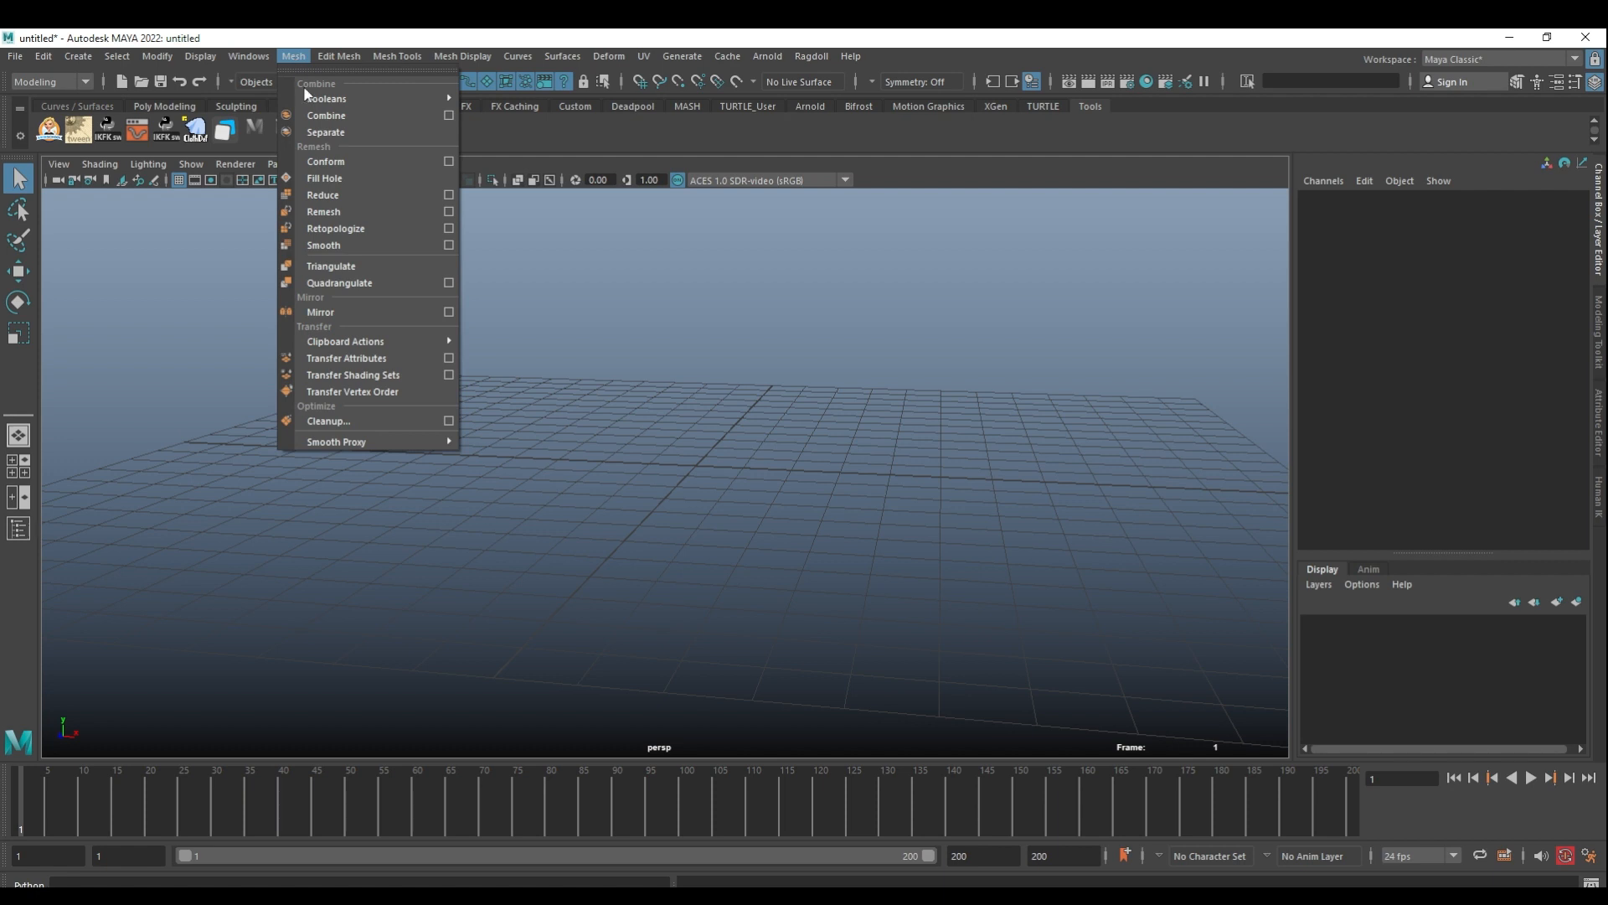
mouse_move(480, 59)
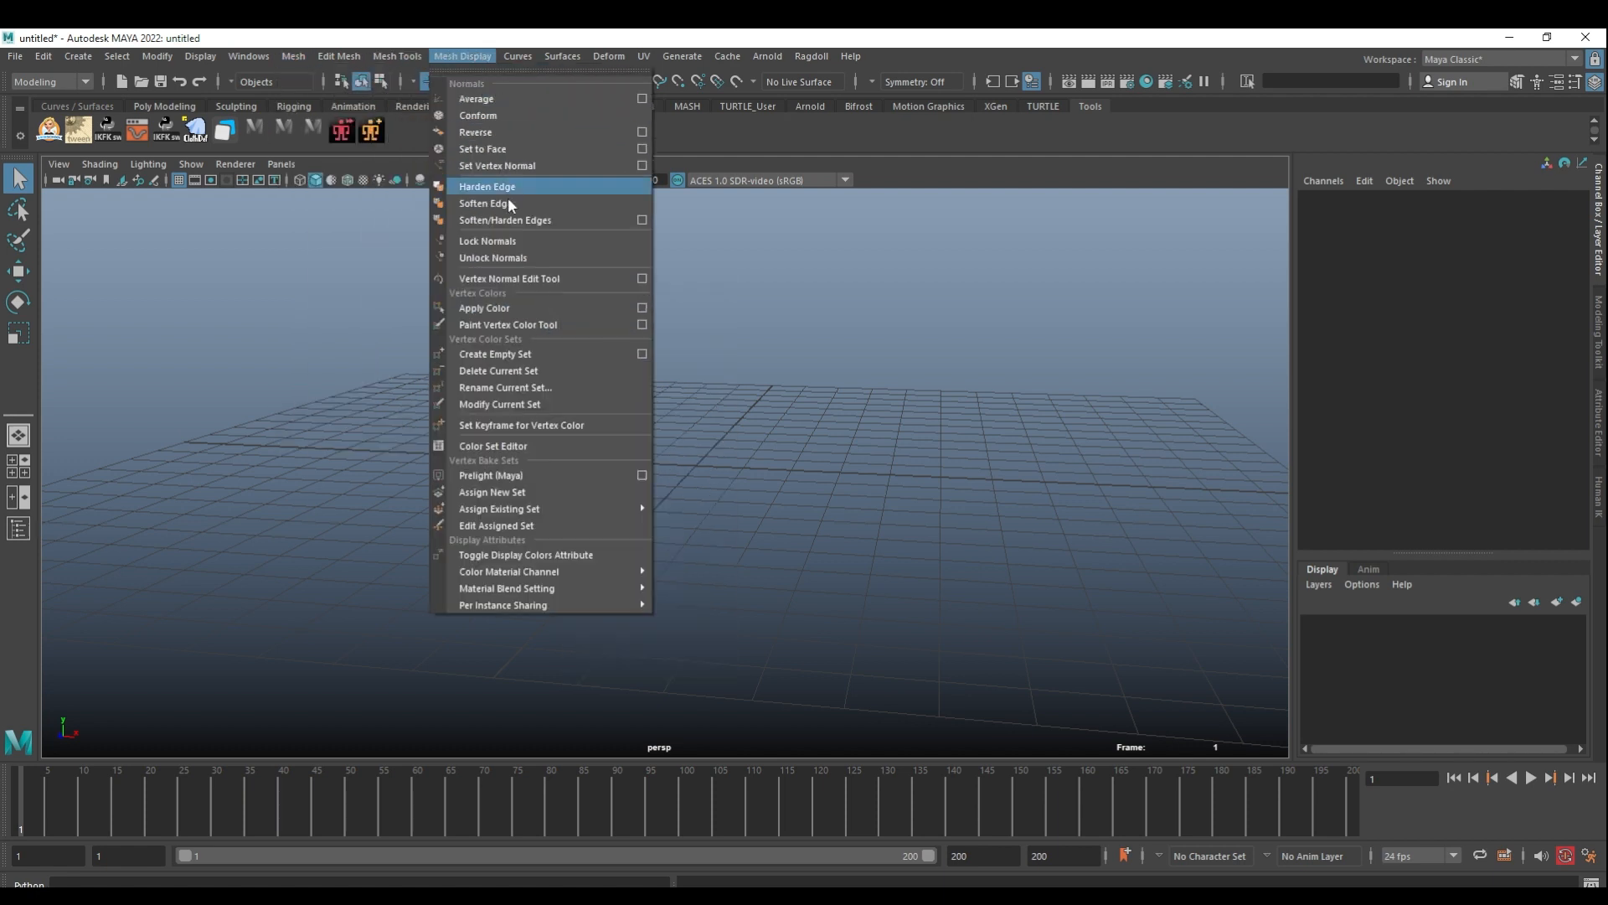
- Switch to the Rigging menu set and look through its Skeleton, Skin and Deform commands
click(65, 80)
click(65, 80)
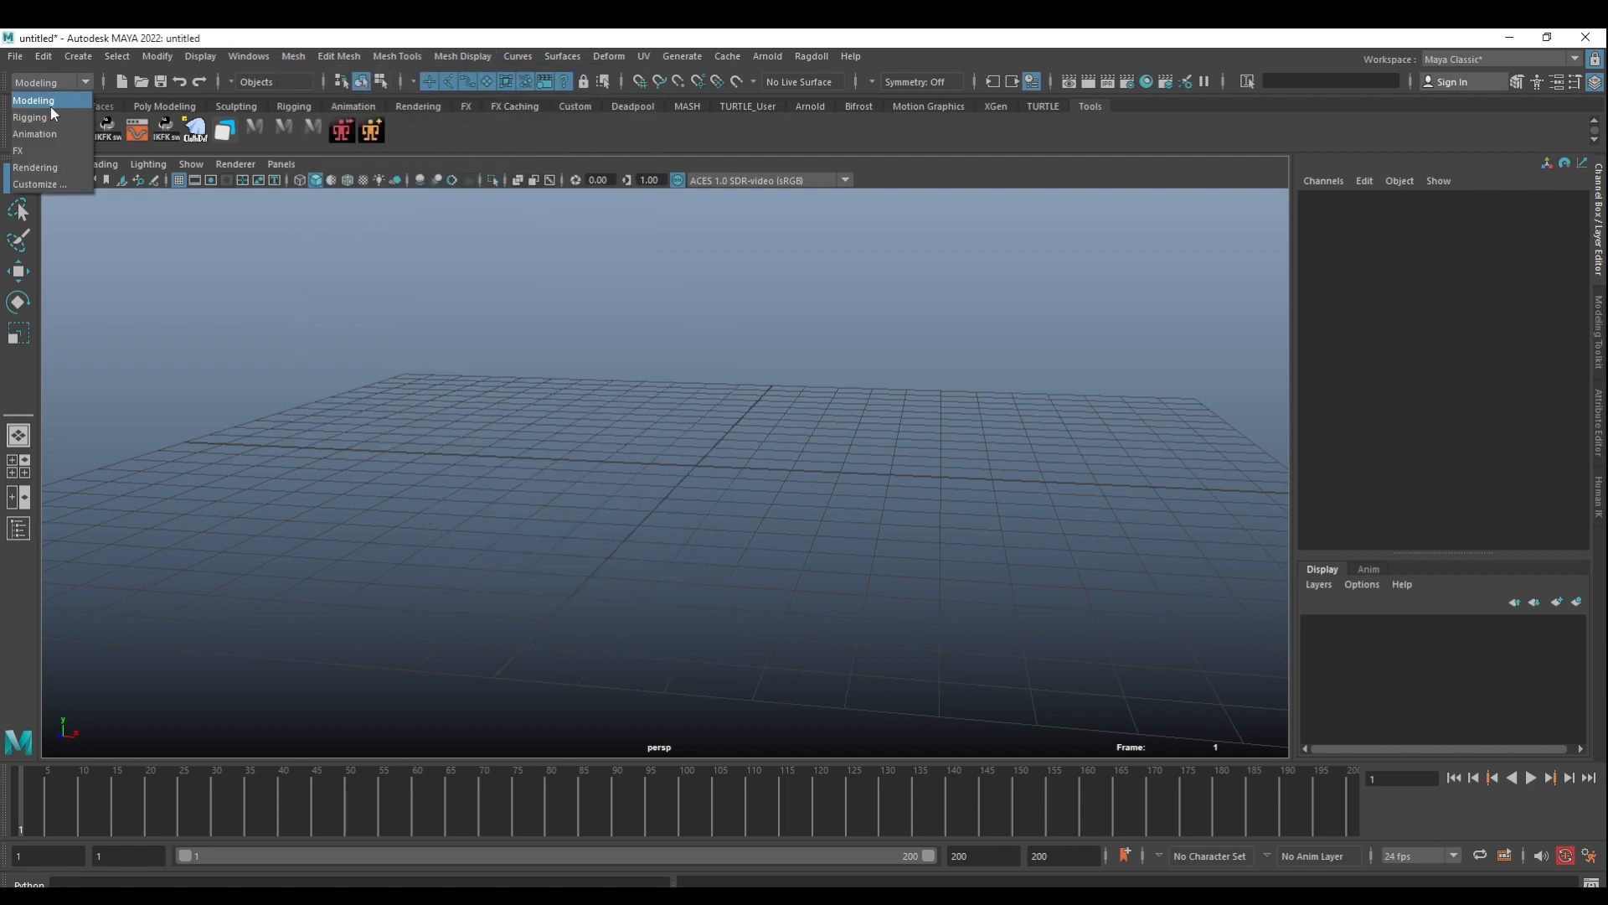
click(42, 118)
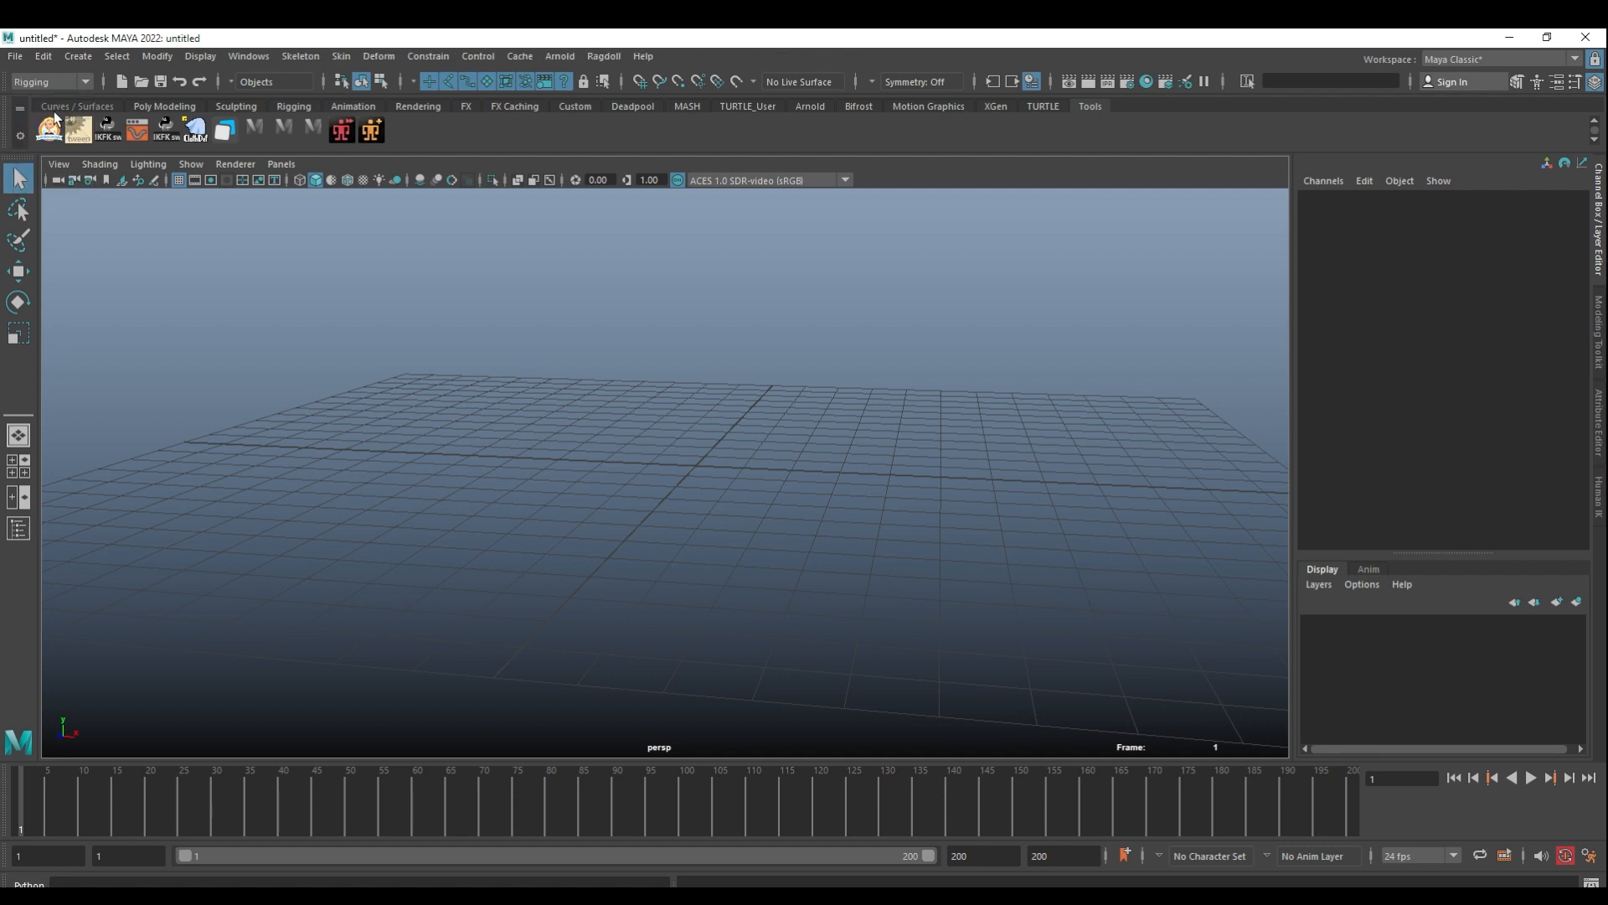
click(289, 58)
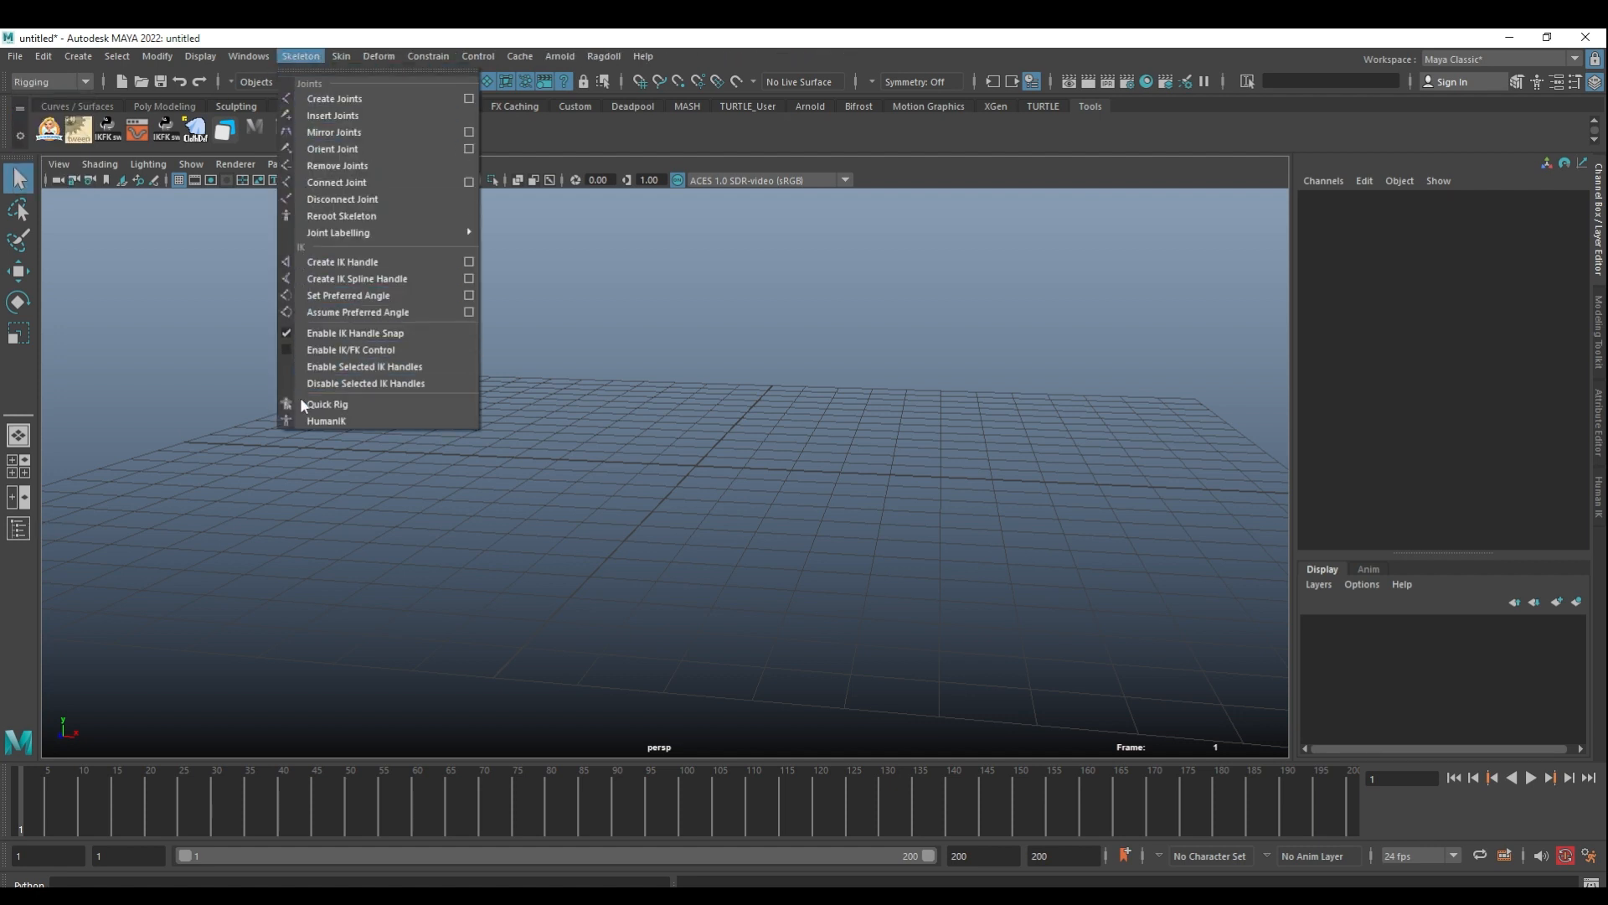
mouse_move(352, 59)
mouse_move(302, 58)
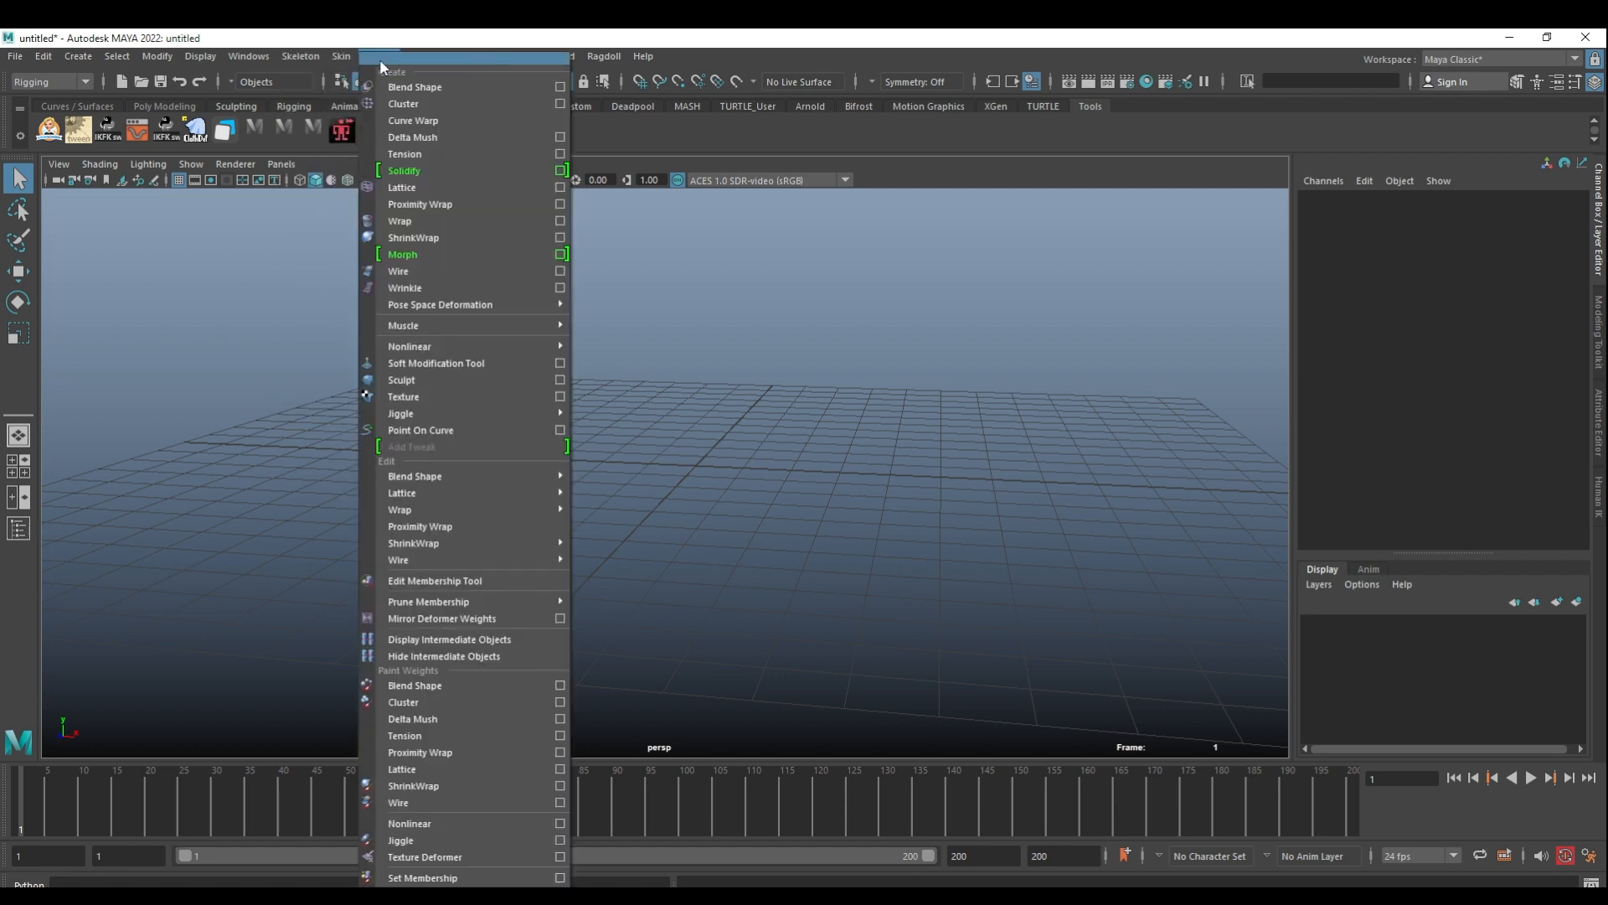
click(781, 249)
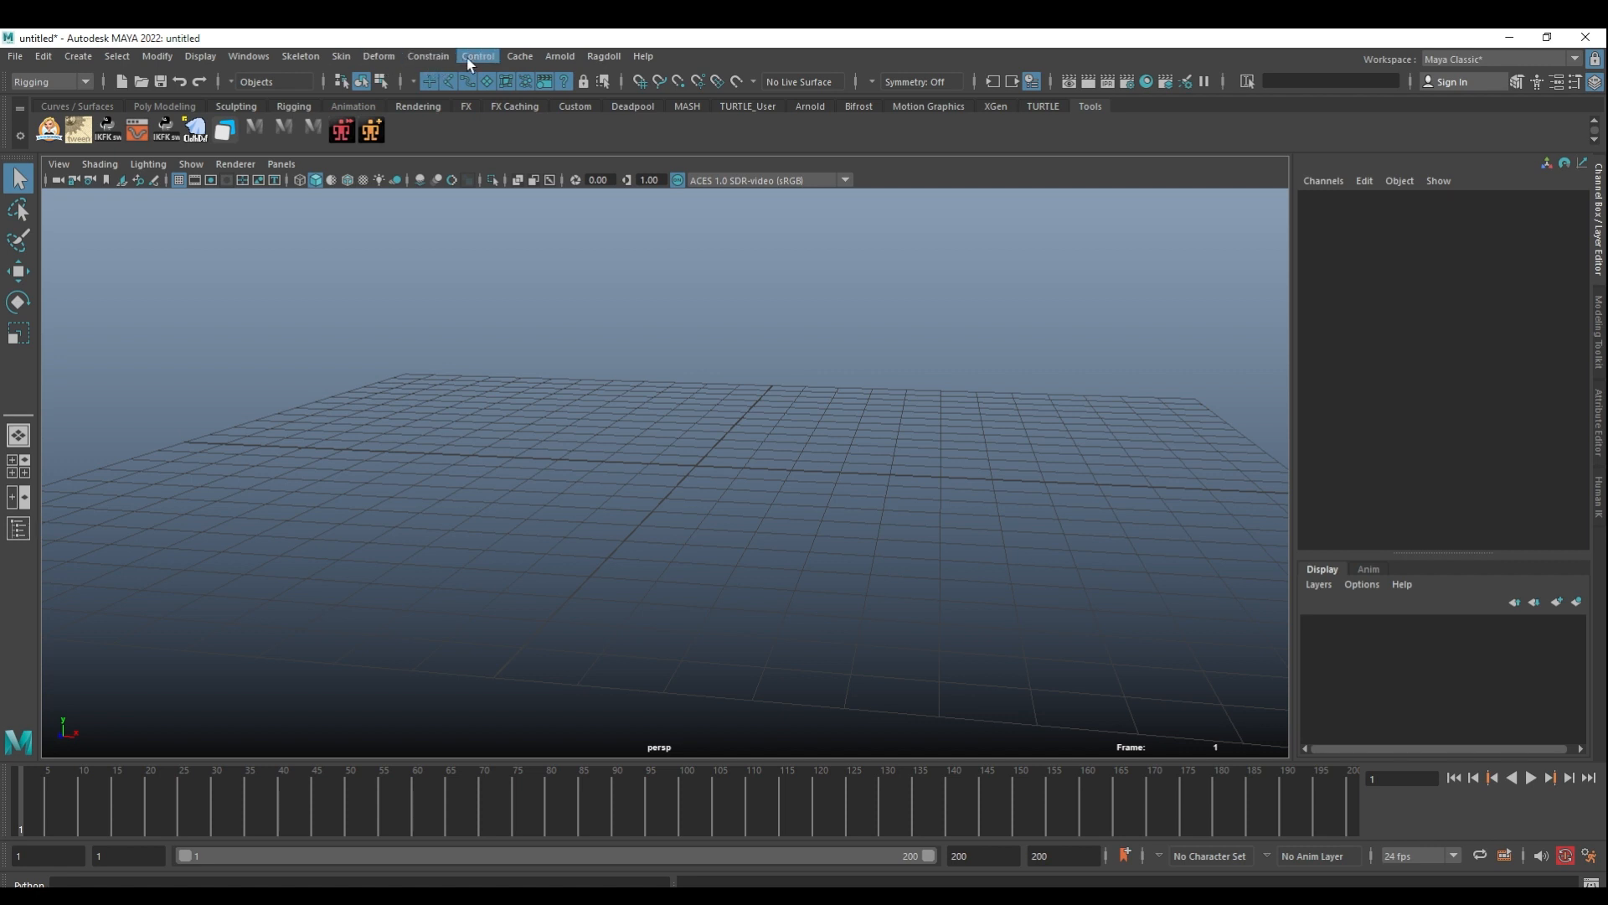
- Switch to the Animation menu set and look through its Key, Playback and Audio commands
click(49, 82)
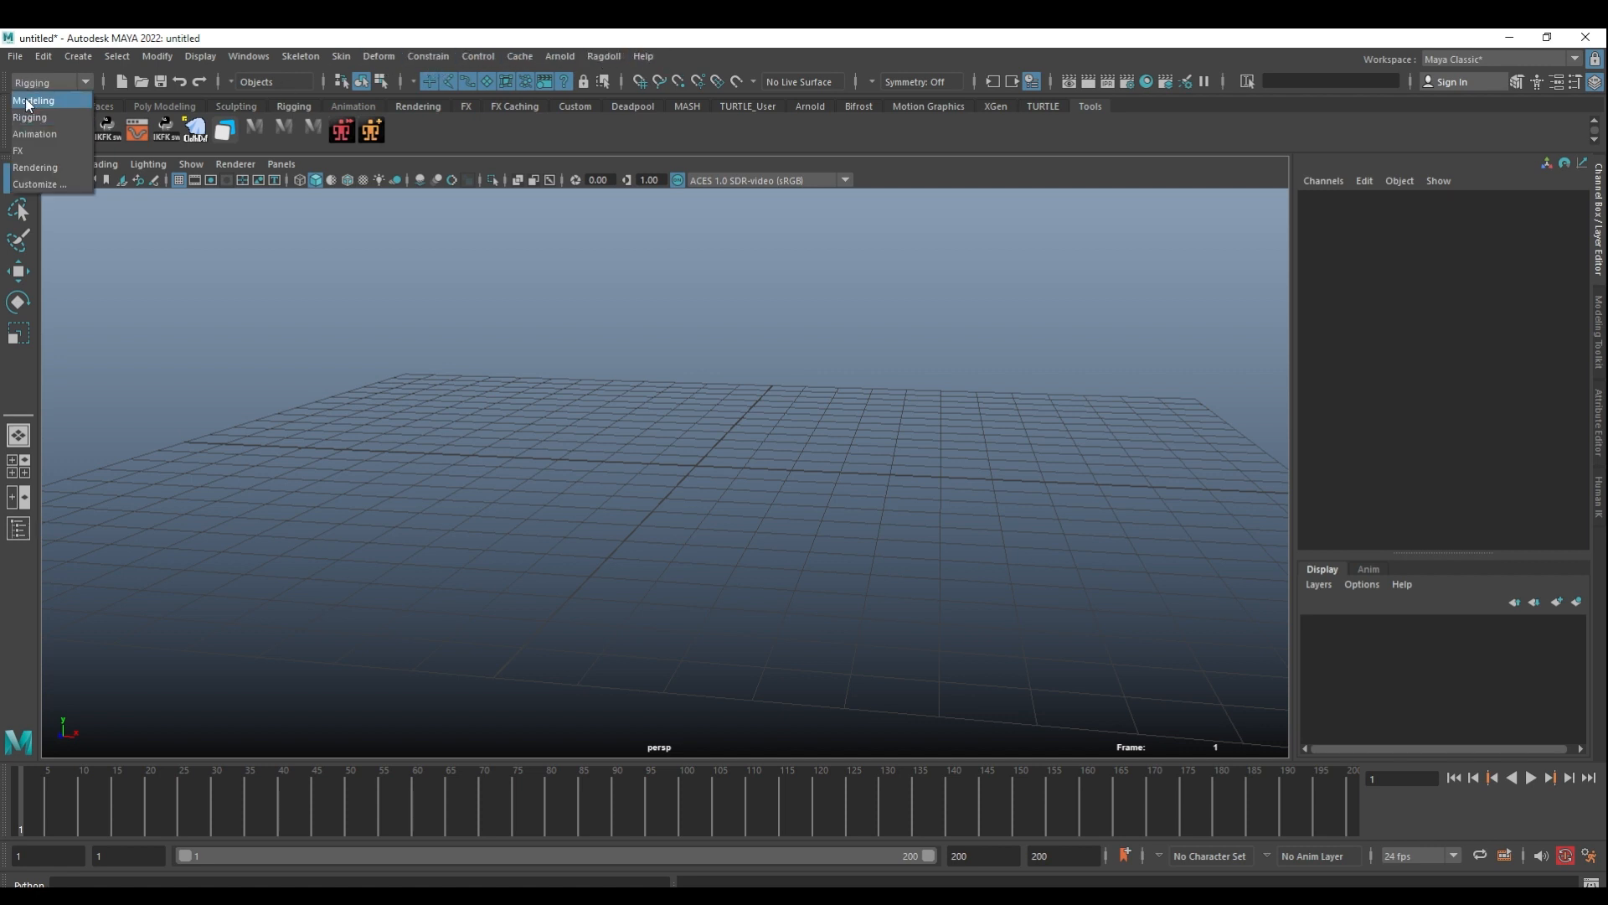
click(34, 134)
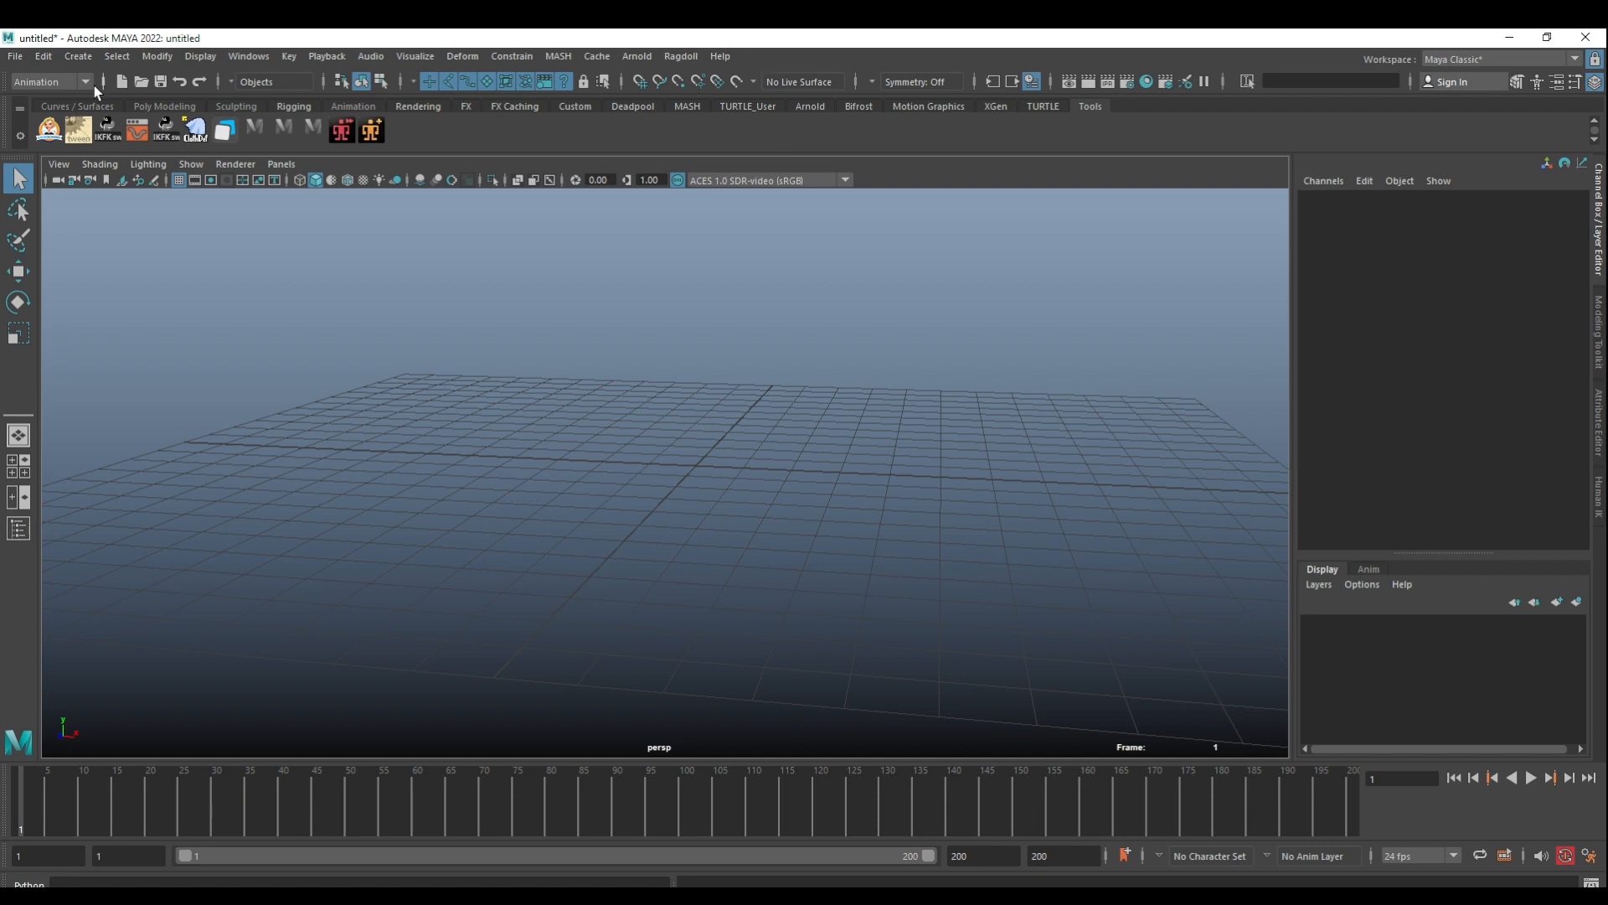
click(52, 82)
click(45, 134)
click(289, 56)
mouse_move(339, 57)
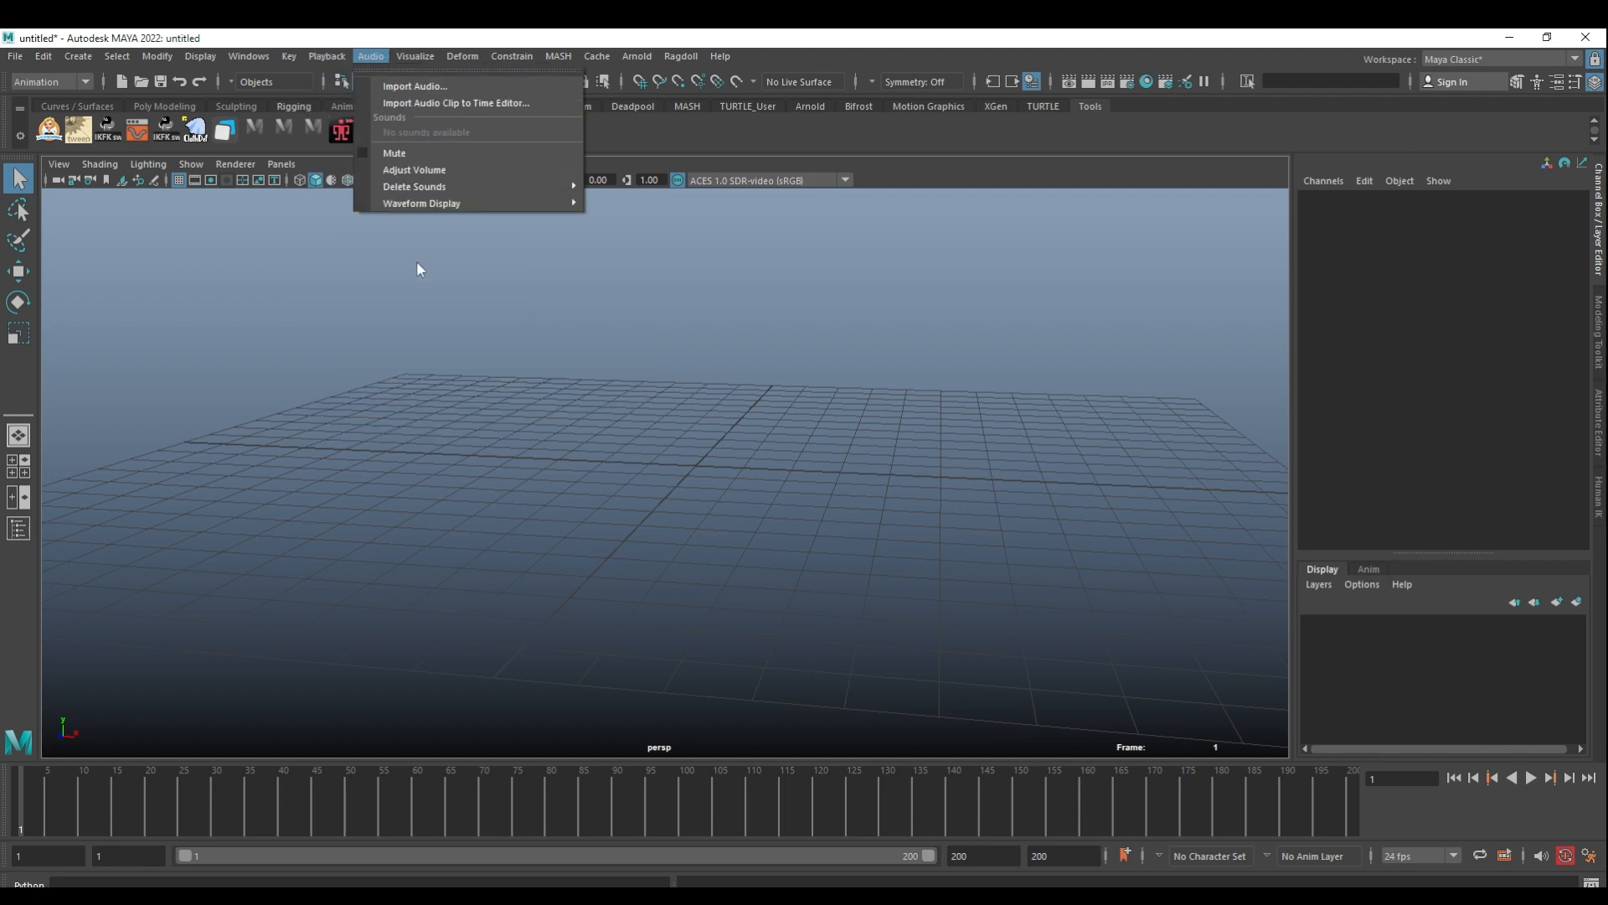
click(39, 81)
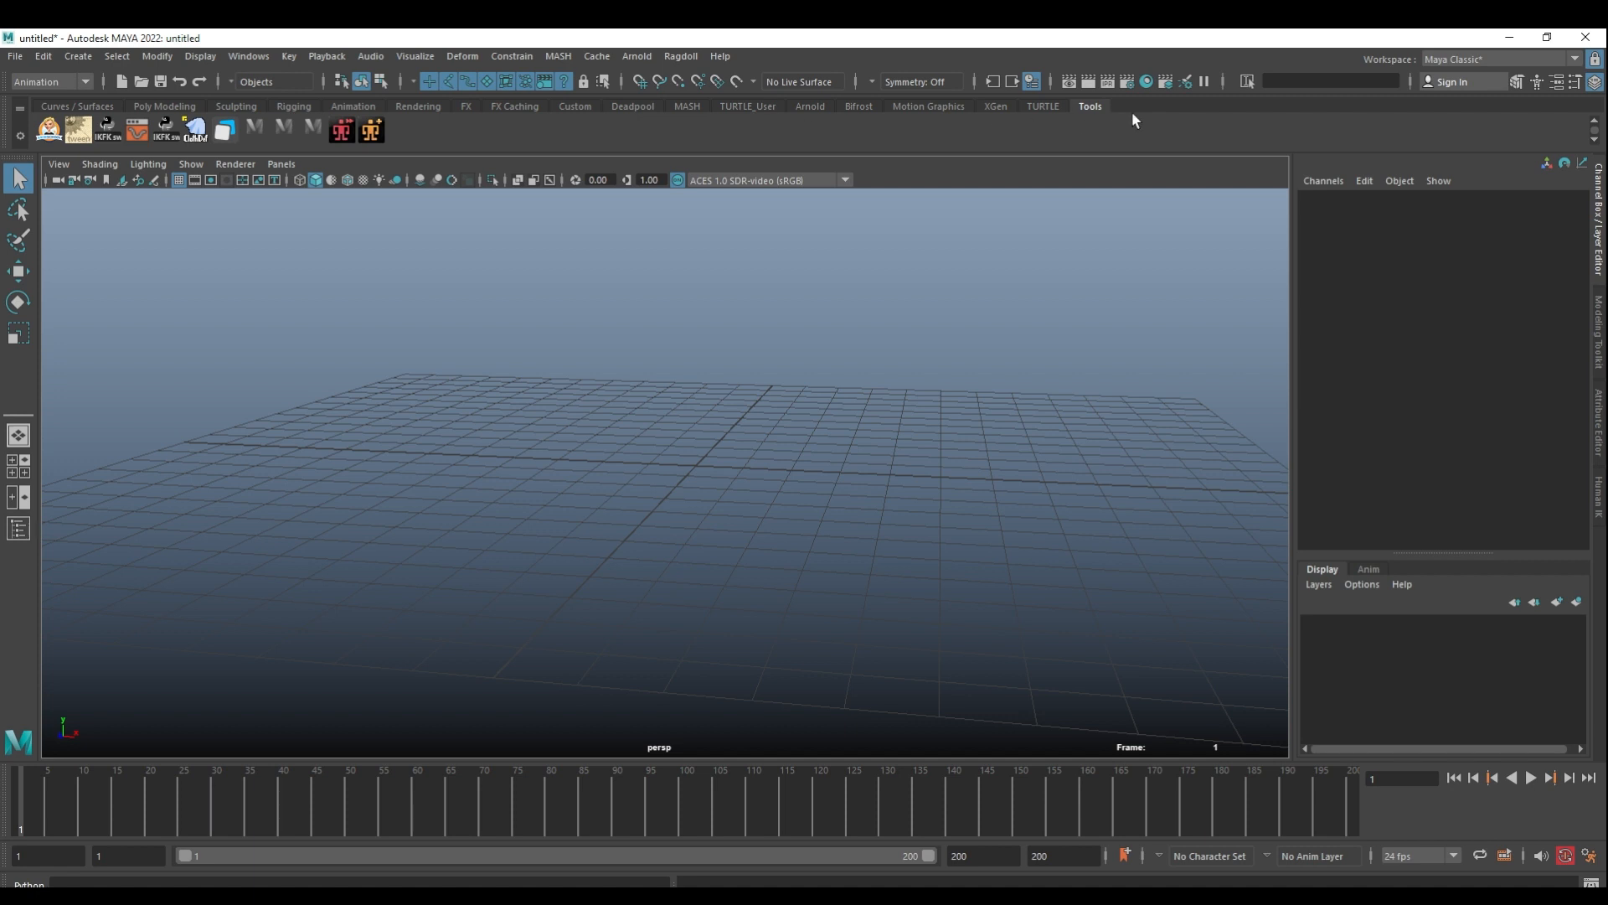
- Browse the Poly Modeling, Sculpting, Rigging, Animation and Rendering shelves to examine their tools
click(190, 107)
click(229, 104)
click(298, 106)
click(352, 106)
click(424, 109)
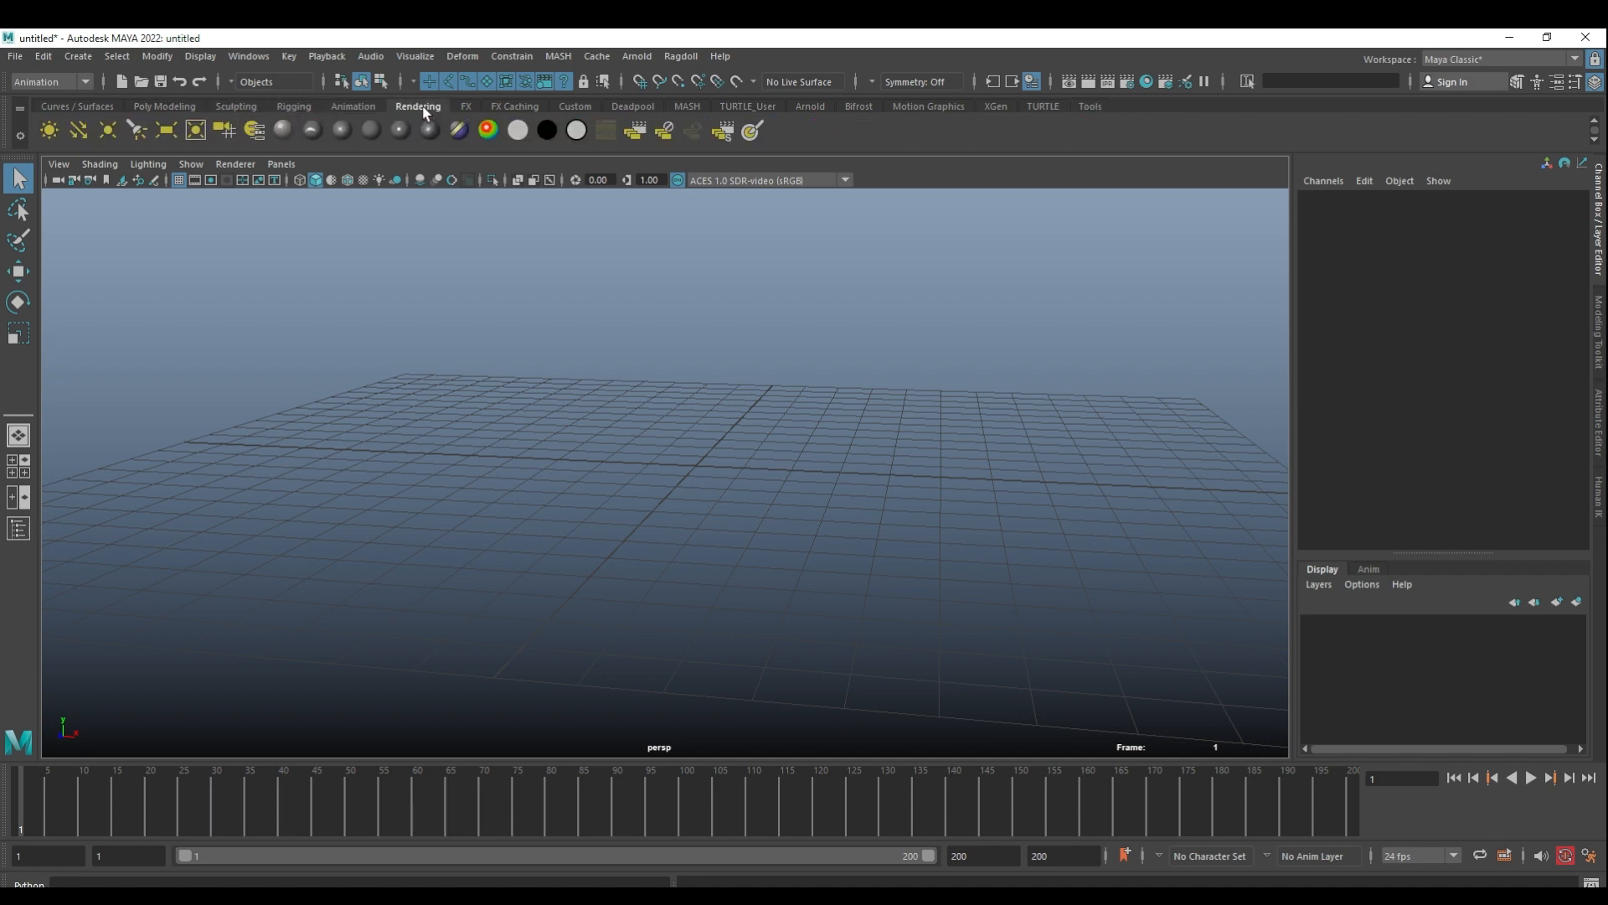
- Revisit the Animation, Rigging, Sculpting and Rendering shelves, examine FX, FX Caching and Custom, and return to the Tools shelf
click(348, 110)
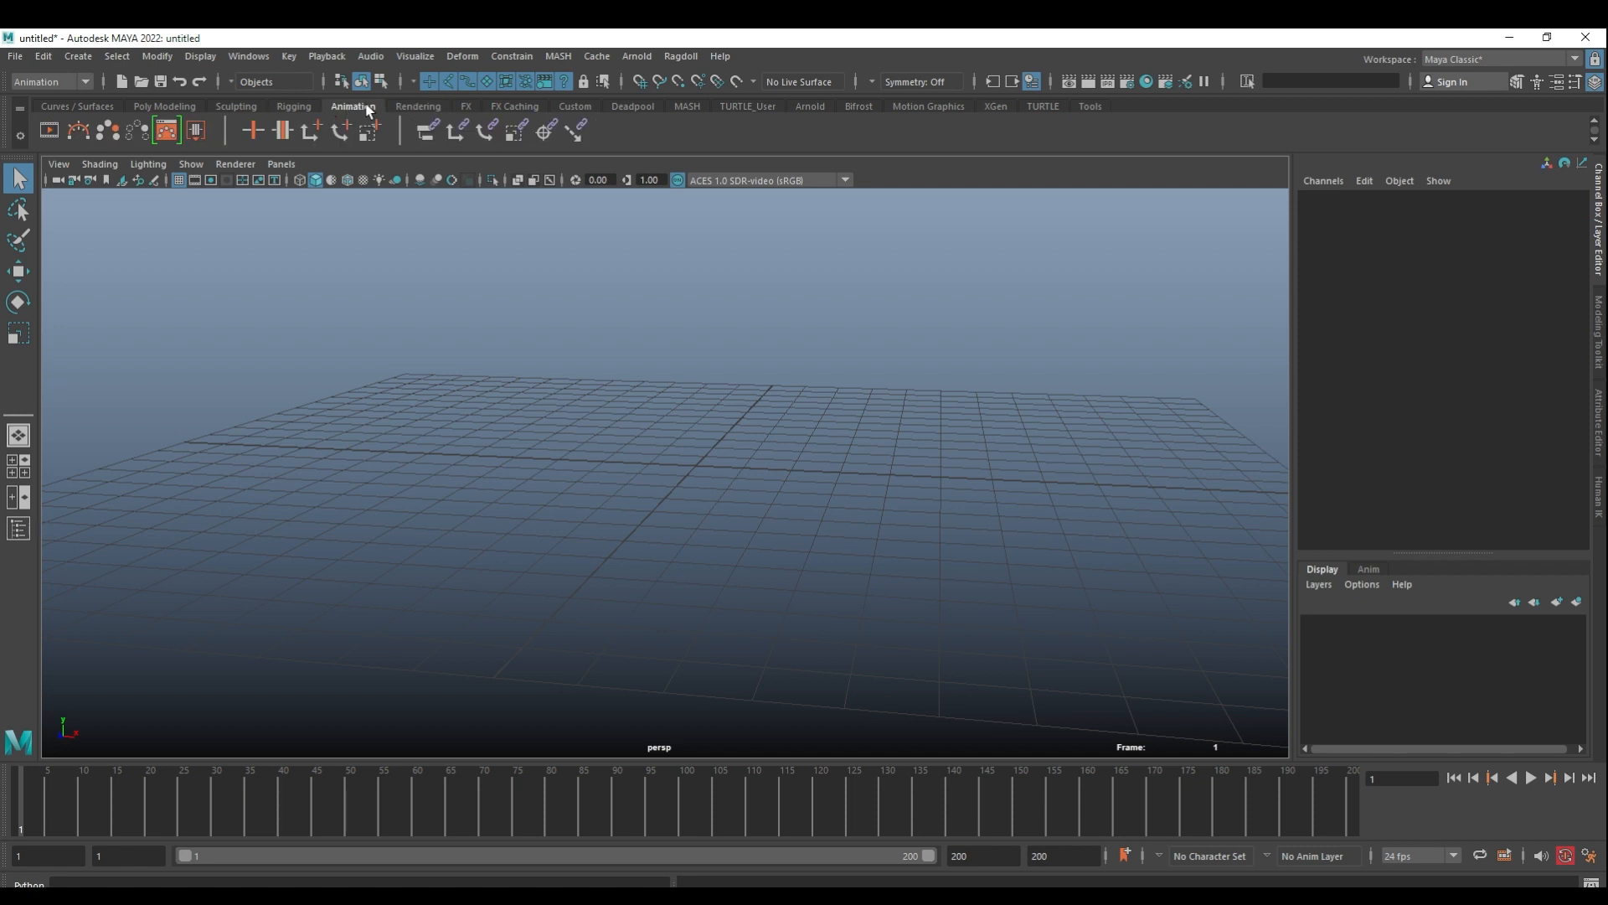
click(295, 108)
click(245, 109)
click(417, 110)
click(467, 107)
click(521, 108)
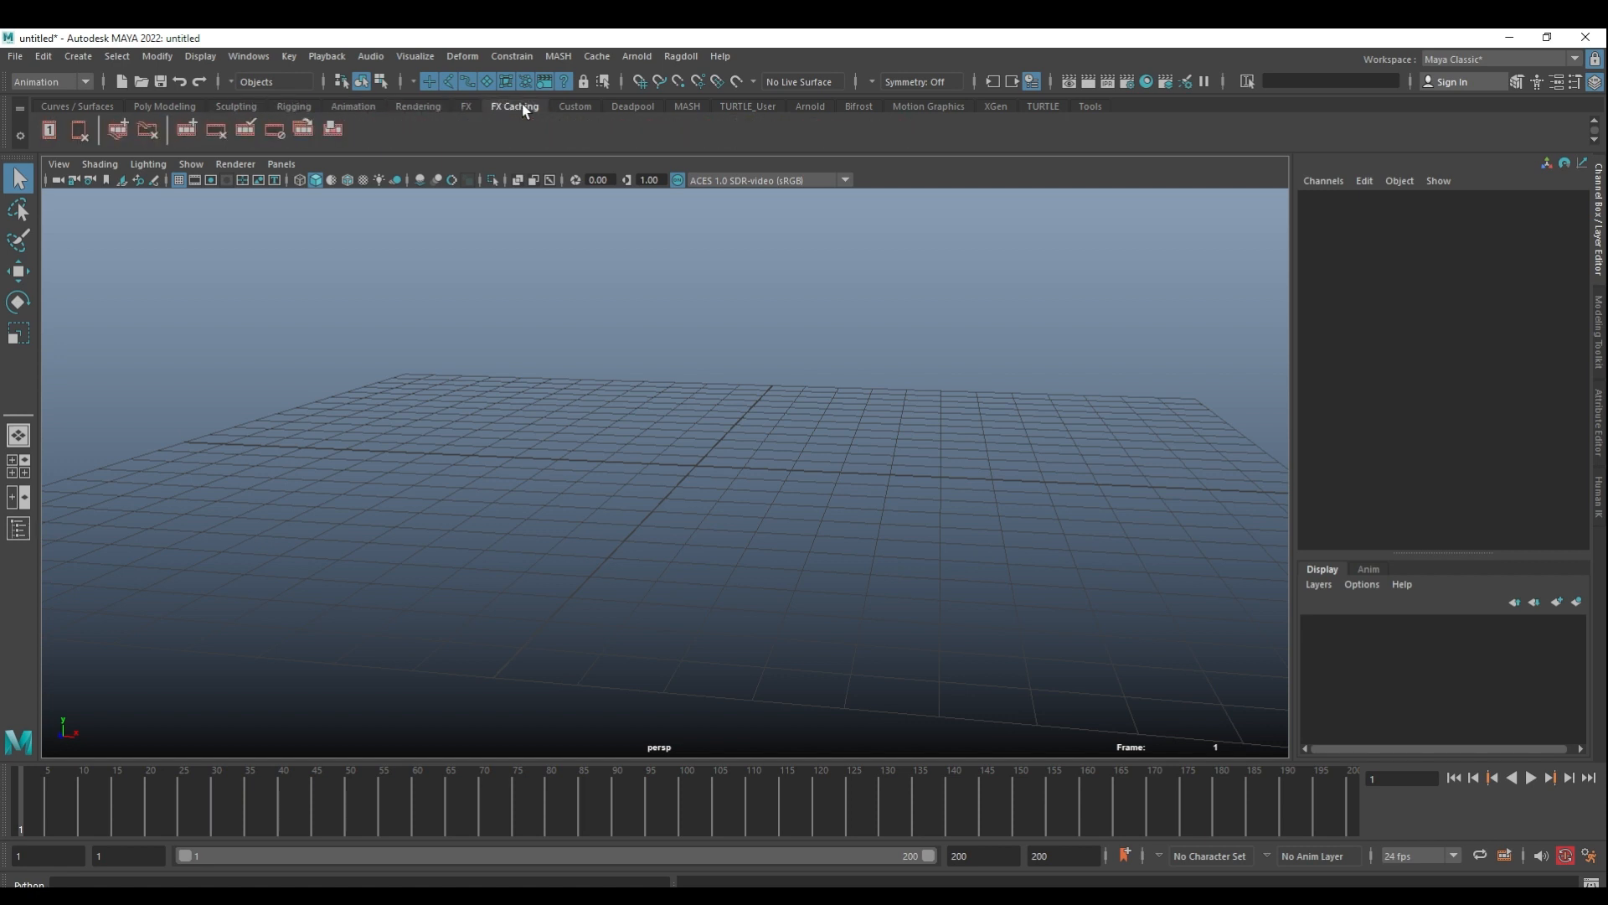
click(570, 107)
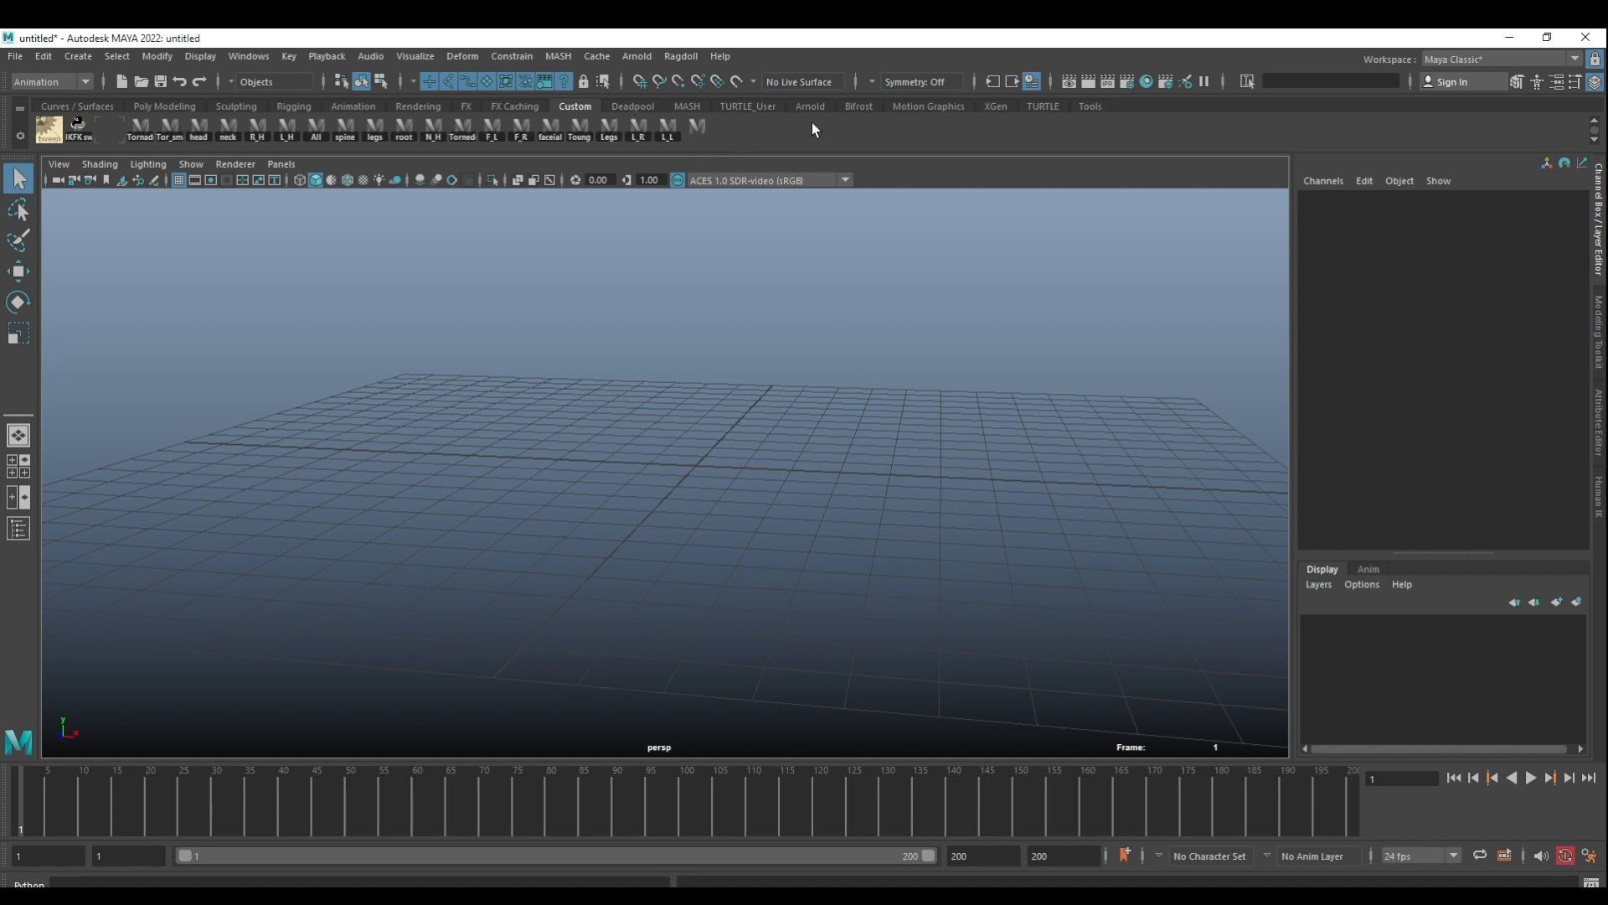
click(1089, 106)
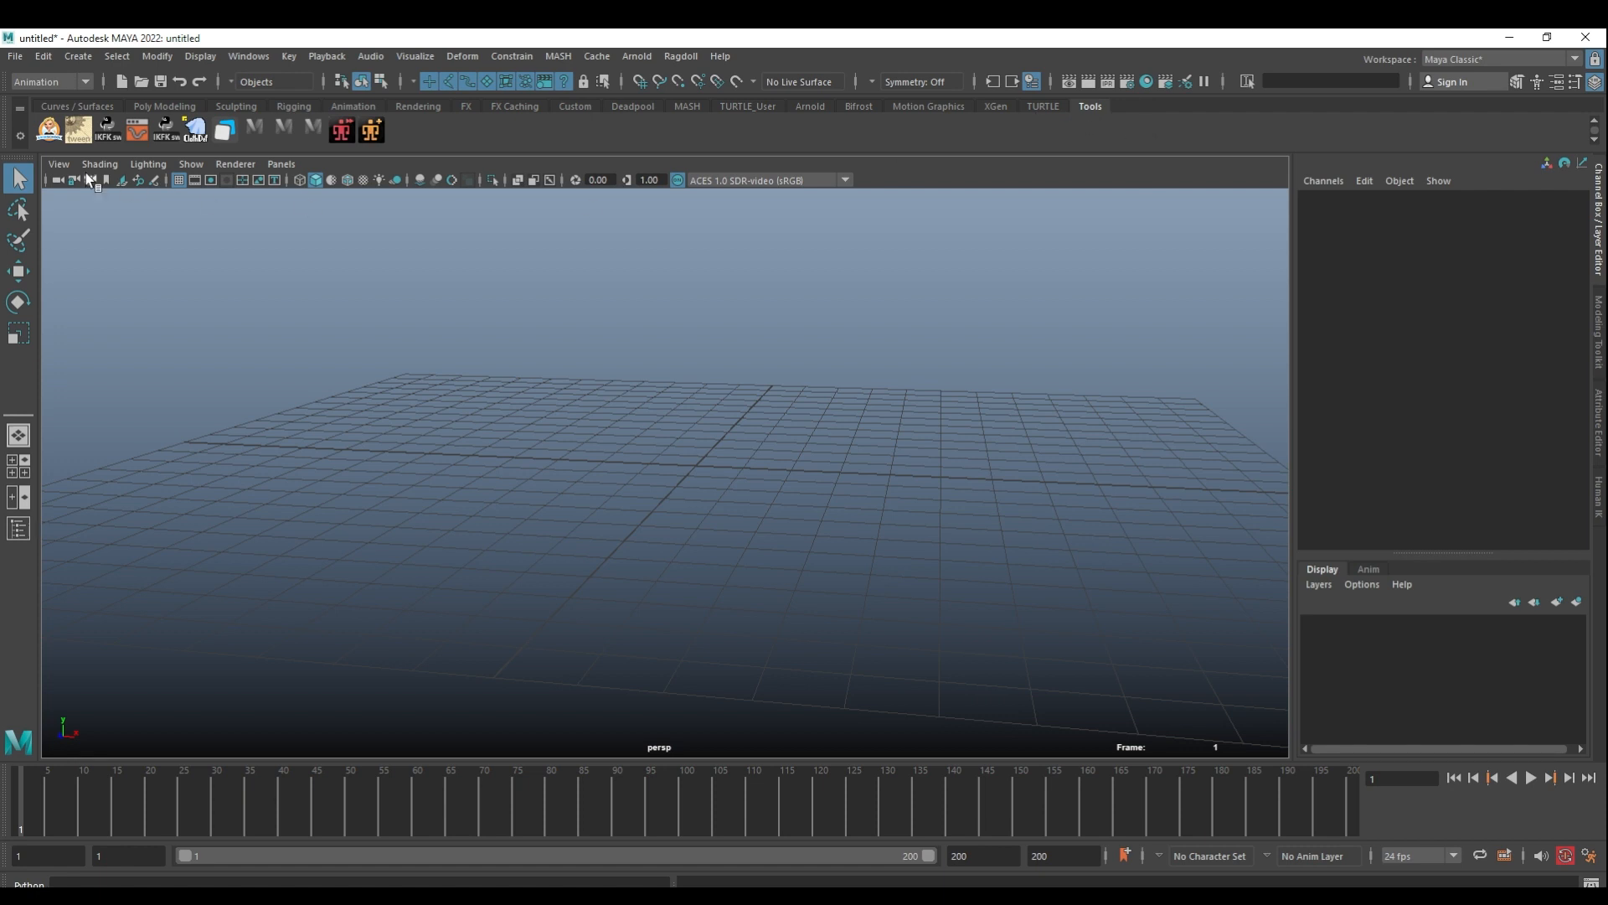
- Create a new shelf named test
click(20, 135)
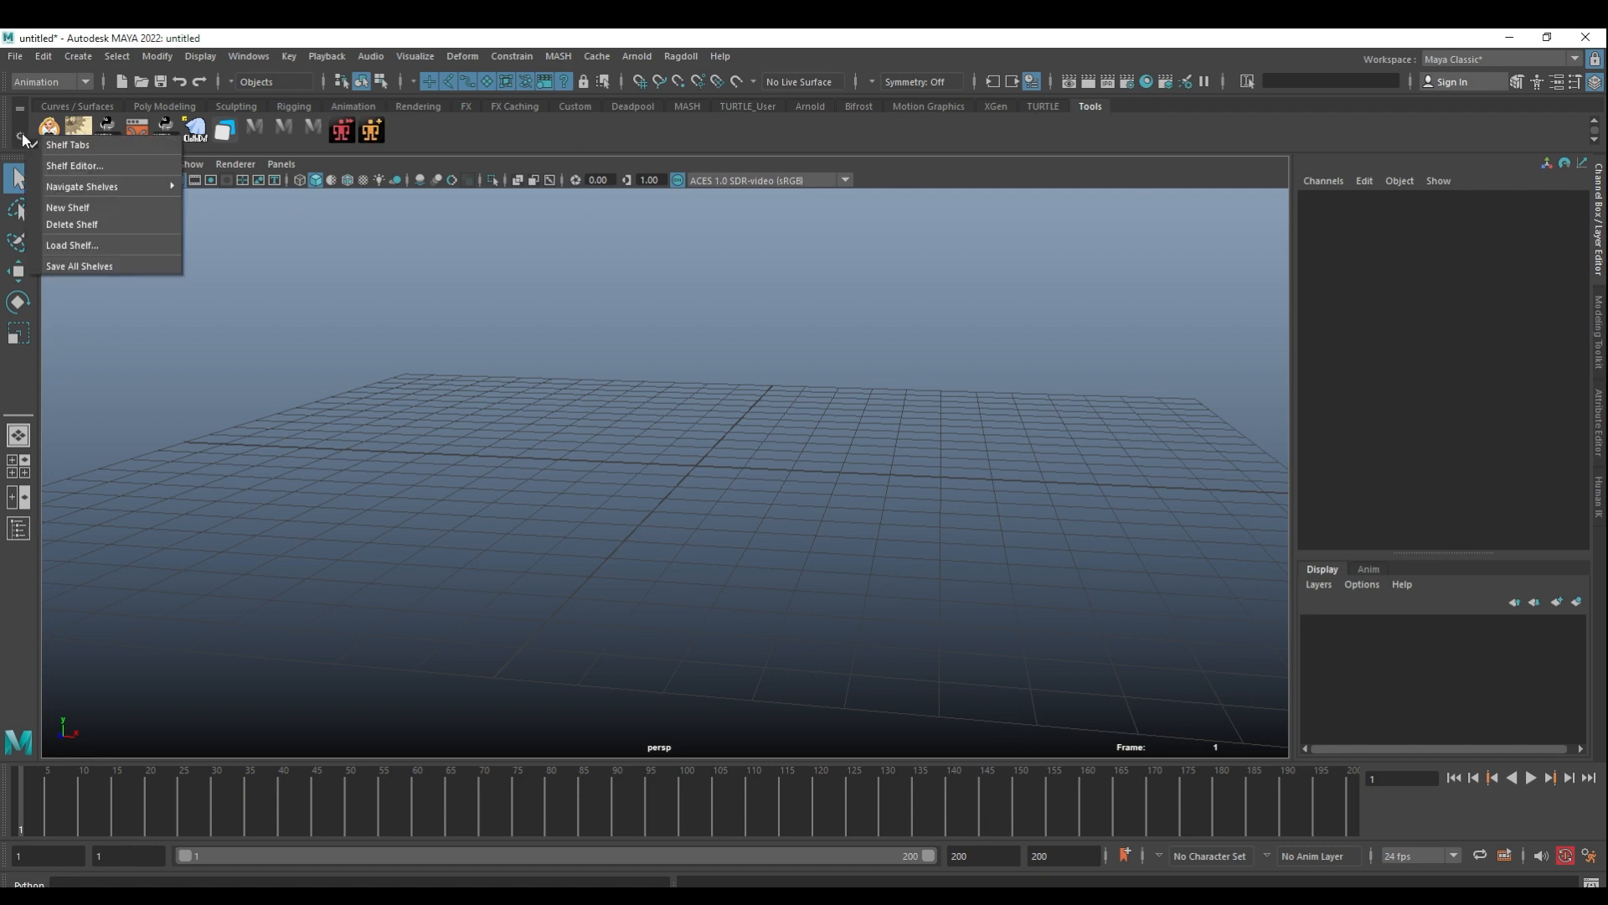
click(114, 209)
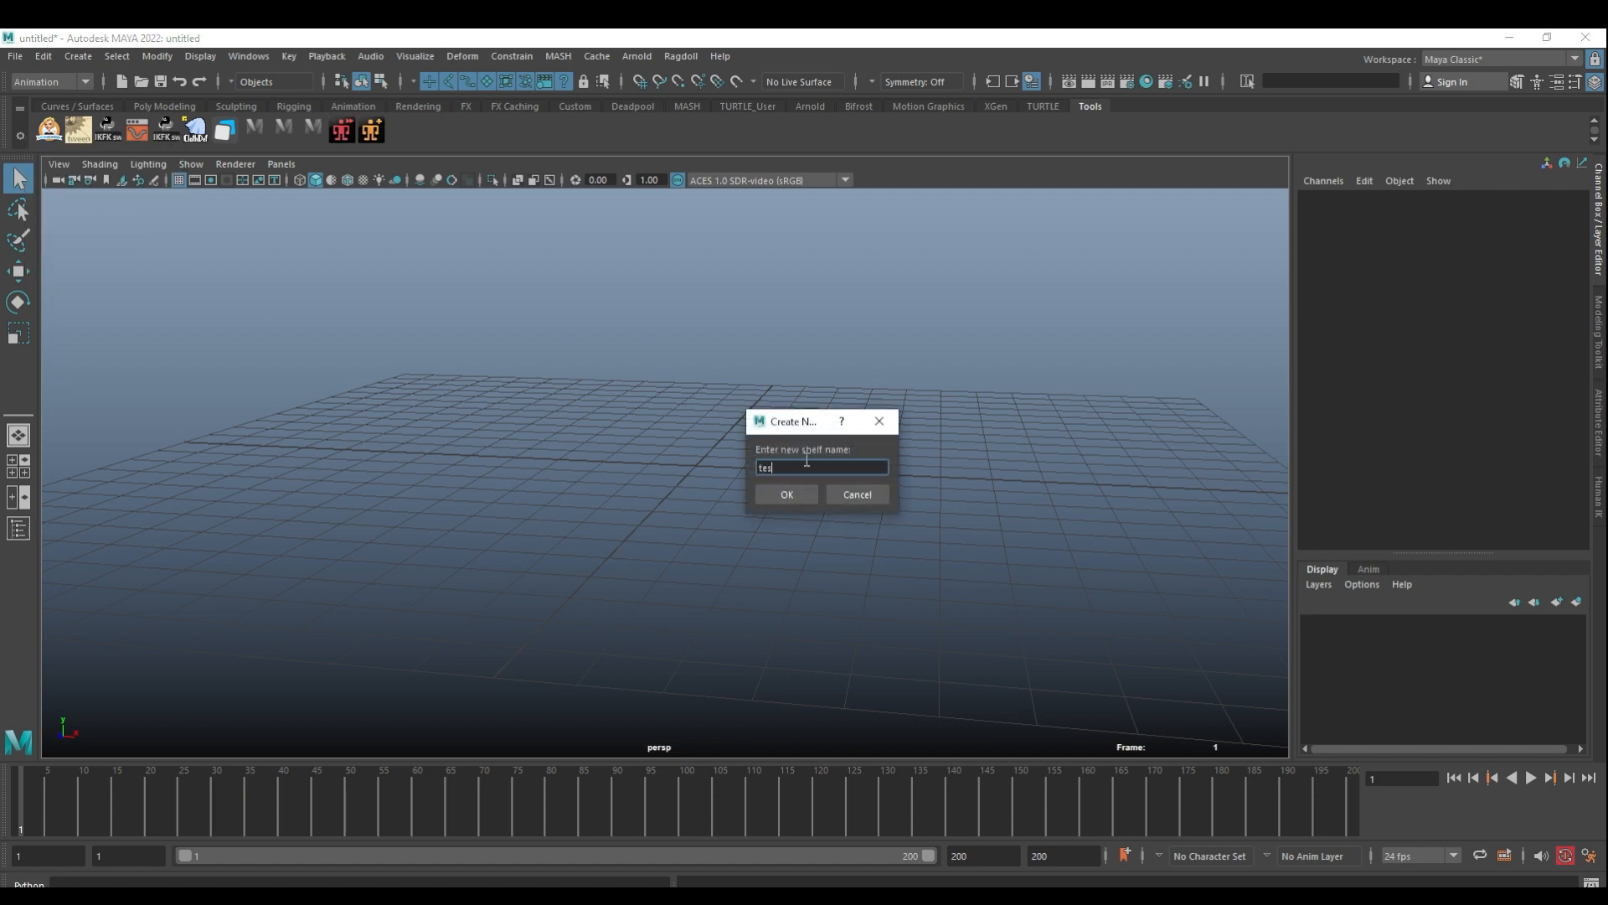
key(Return)
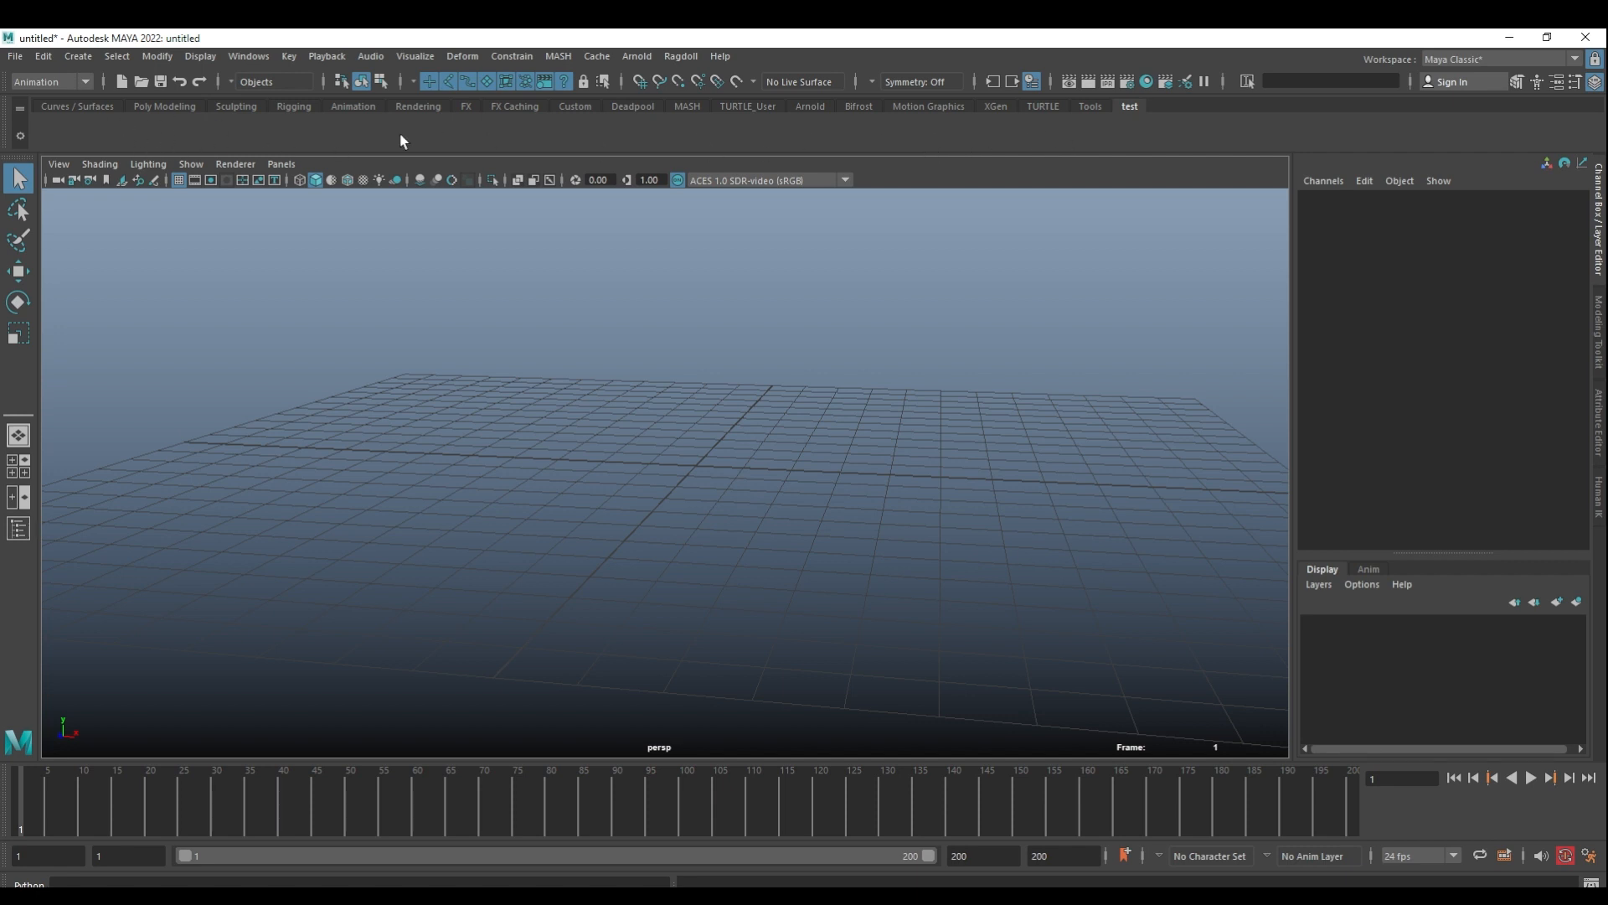
- Delete the test shelf
click(20, 137)
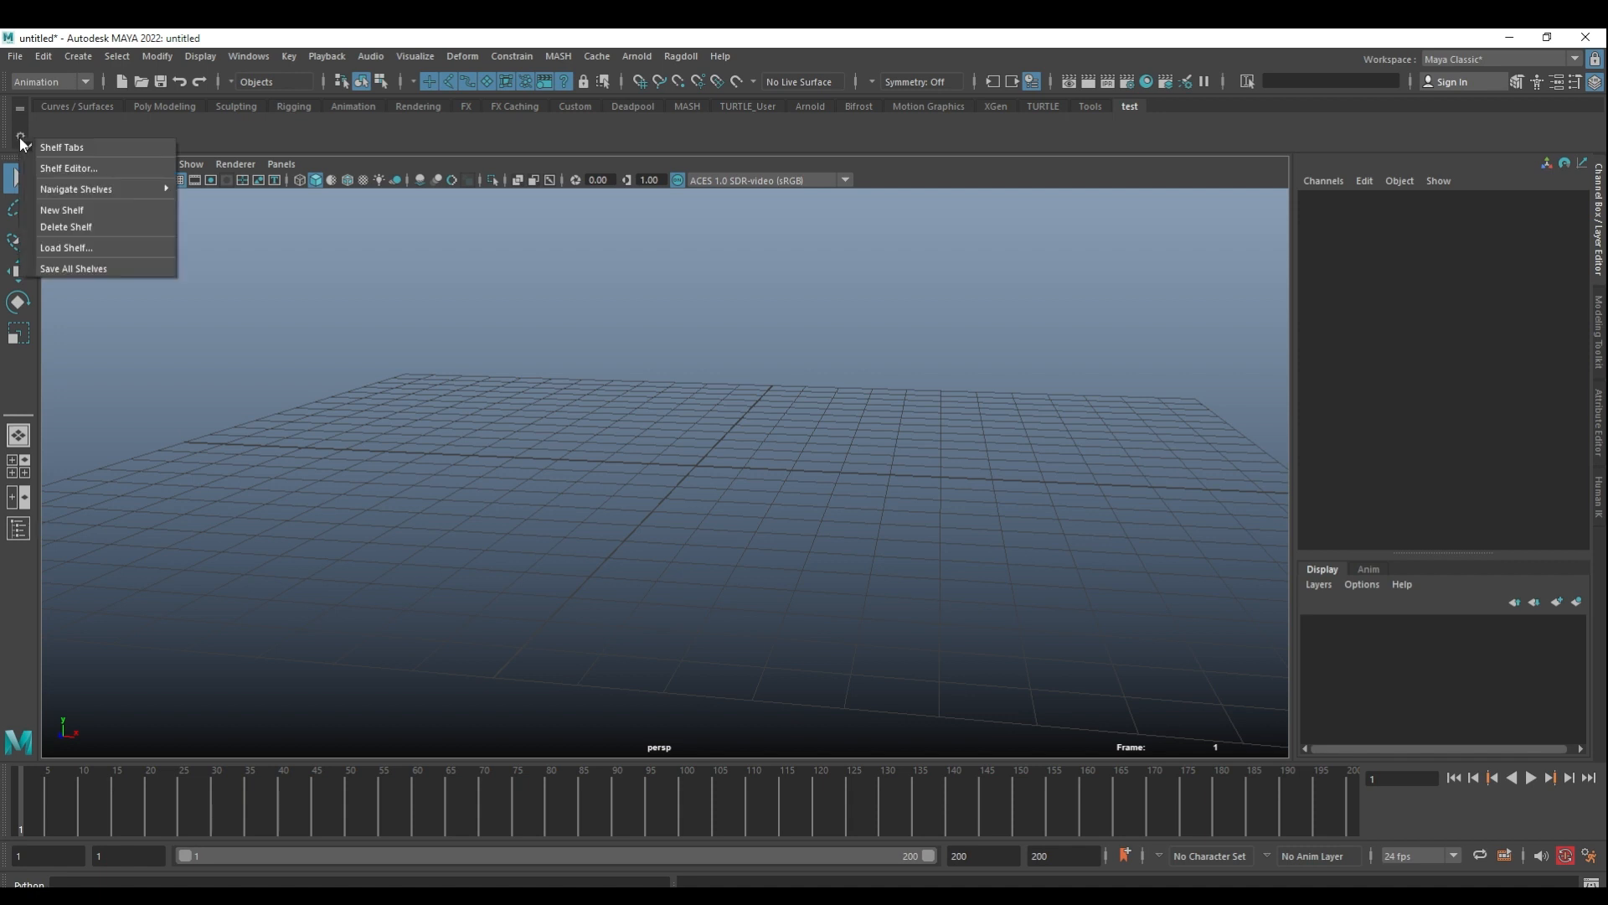
click(100, 232)
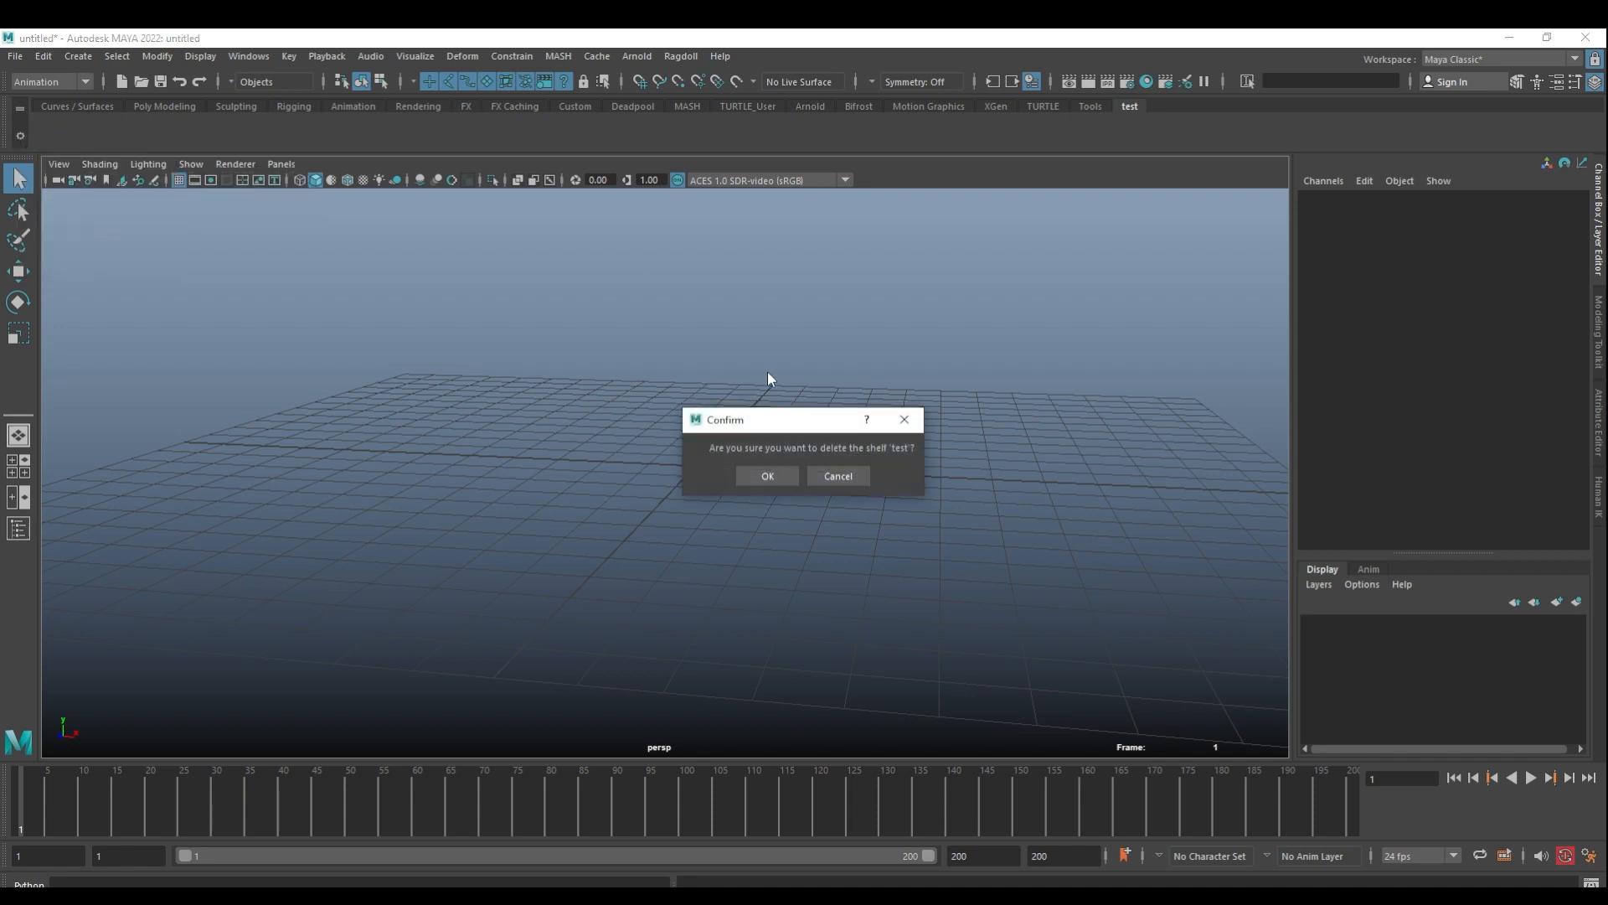
click(775, 475)
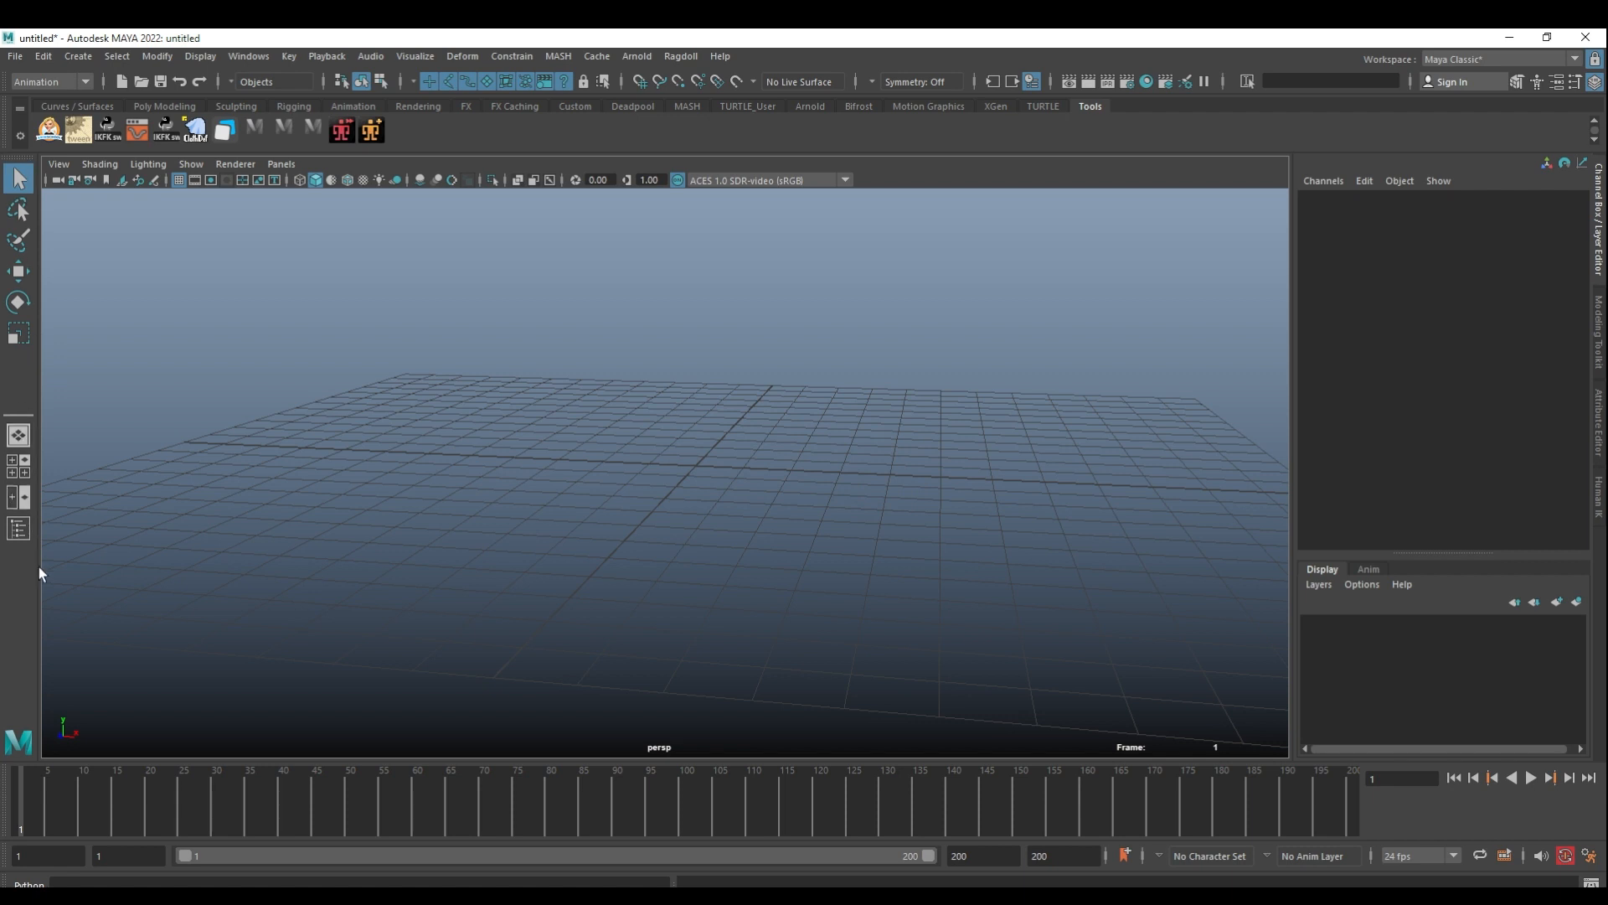
- Create a polygon cube at the origin using the Poly Modeling shelf and activate the Move tool on it
scroll(499, 456, up, 2)
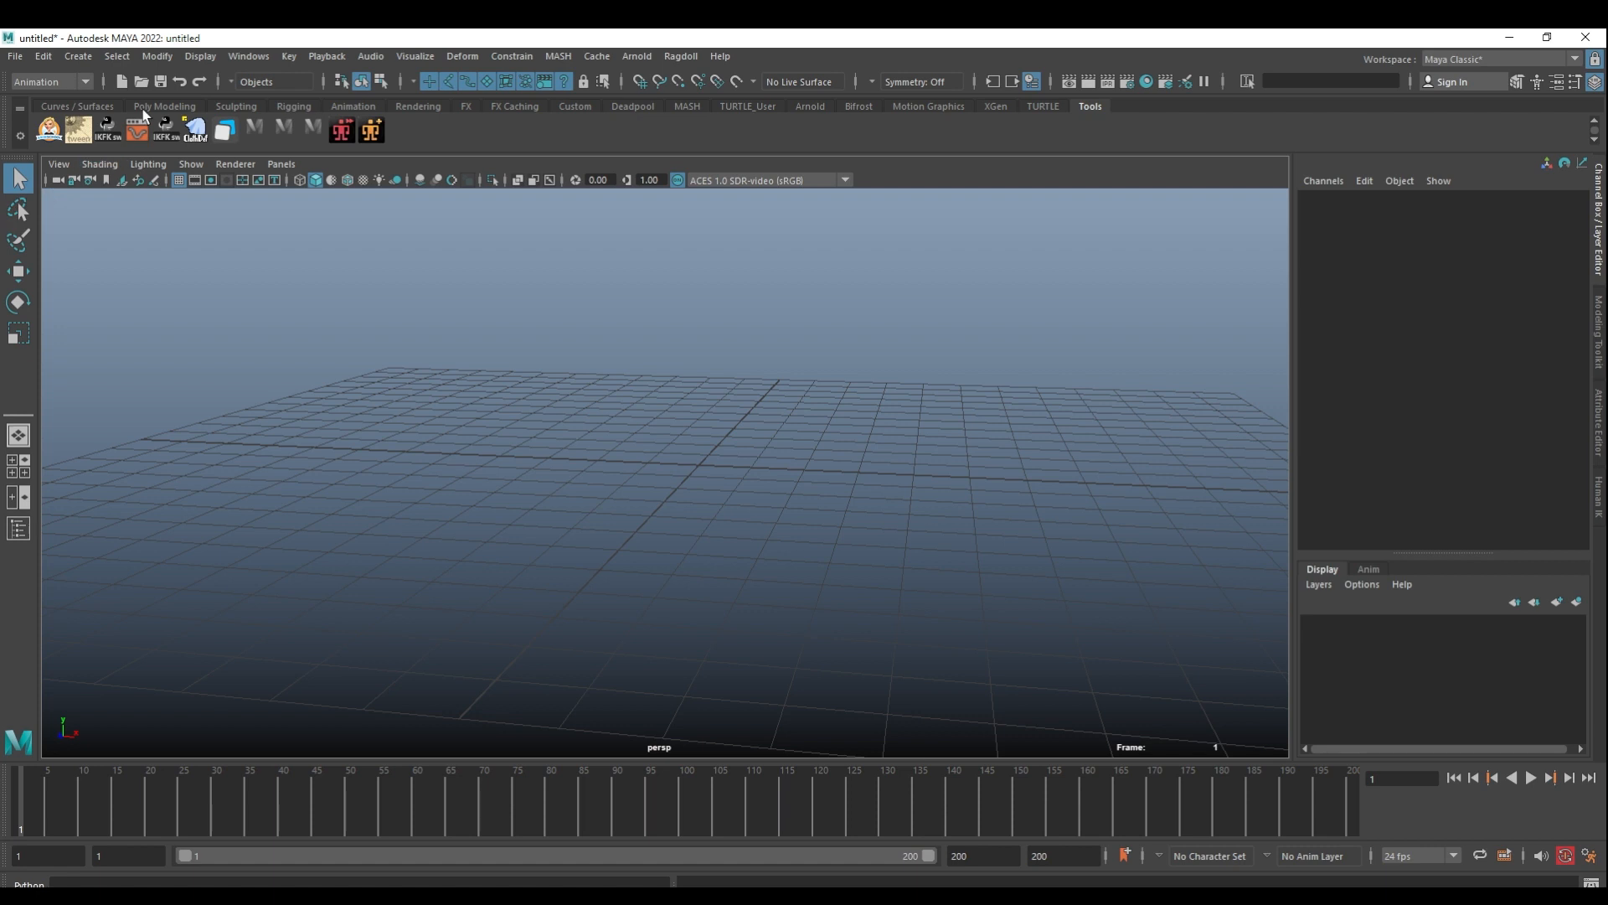
click(168, 105)
alt+drag(556, 432, 702, 439)
mouse_move(702, 438)
alt+right_down()
mouse_move(743, 442)
mouse_move(672, 434)
alt+right_up()
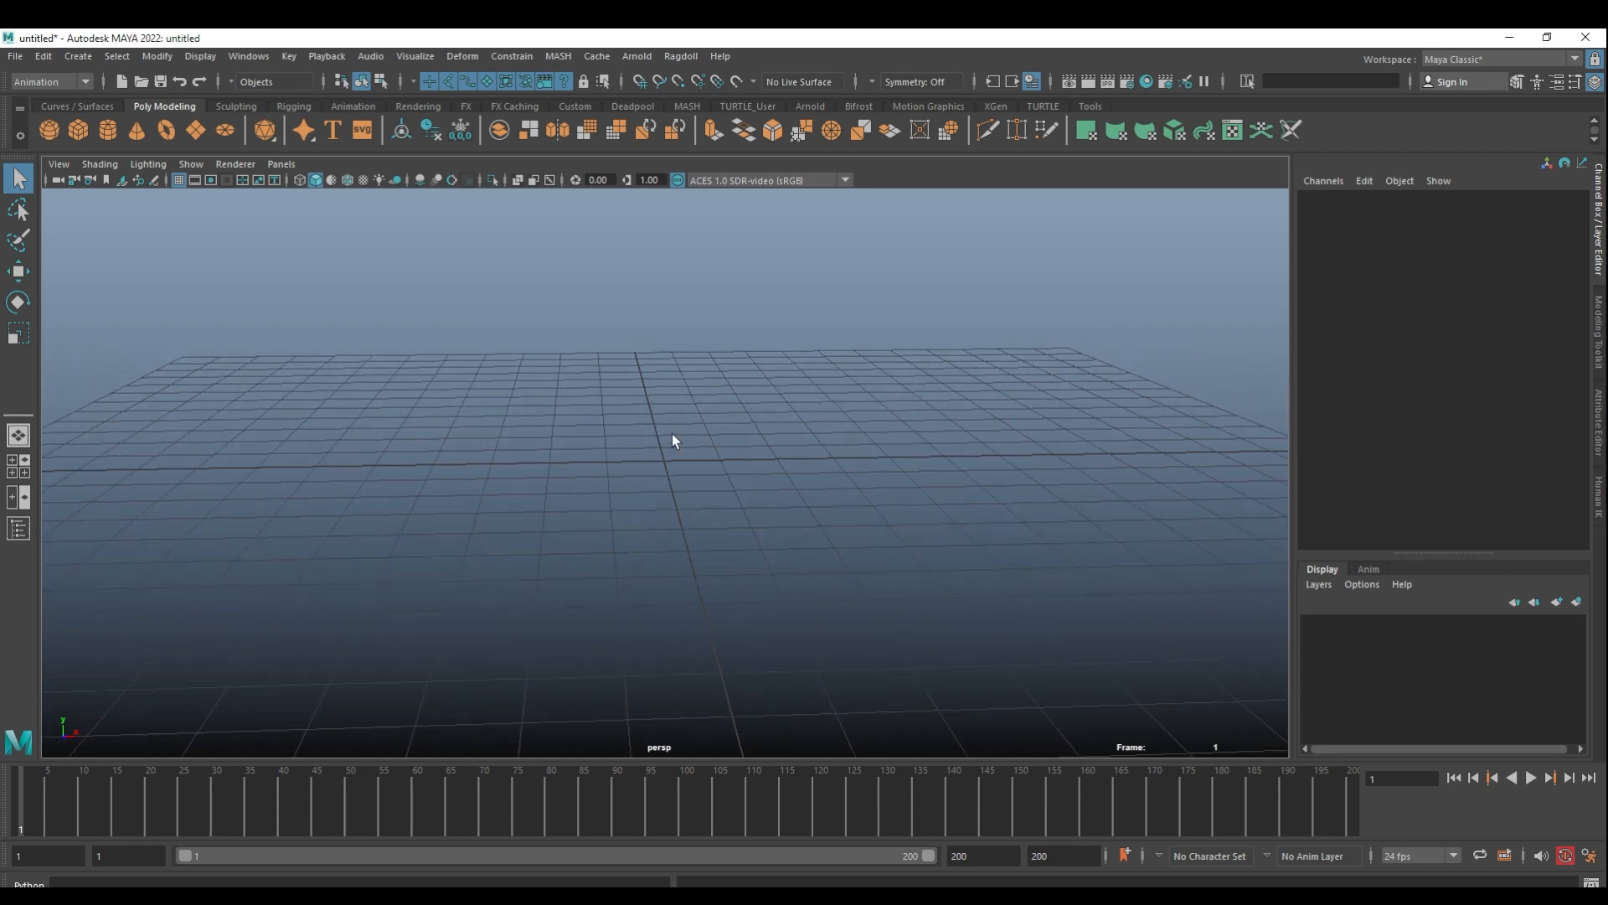
click(68, 134)
key(w)
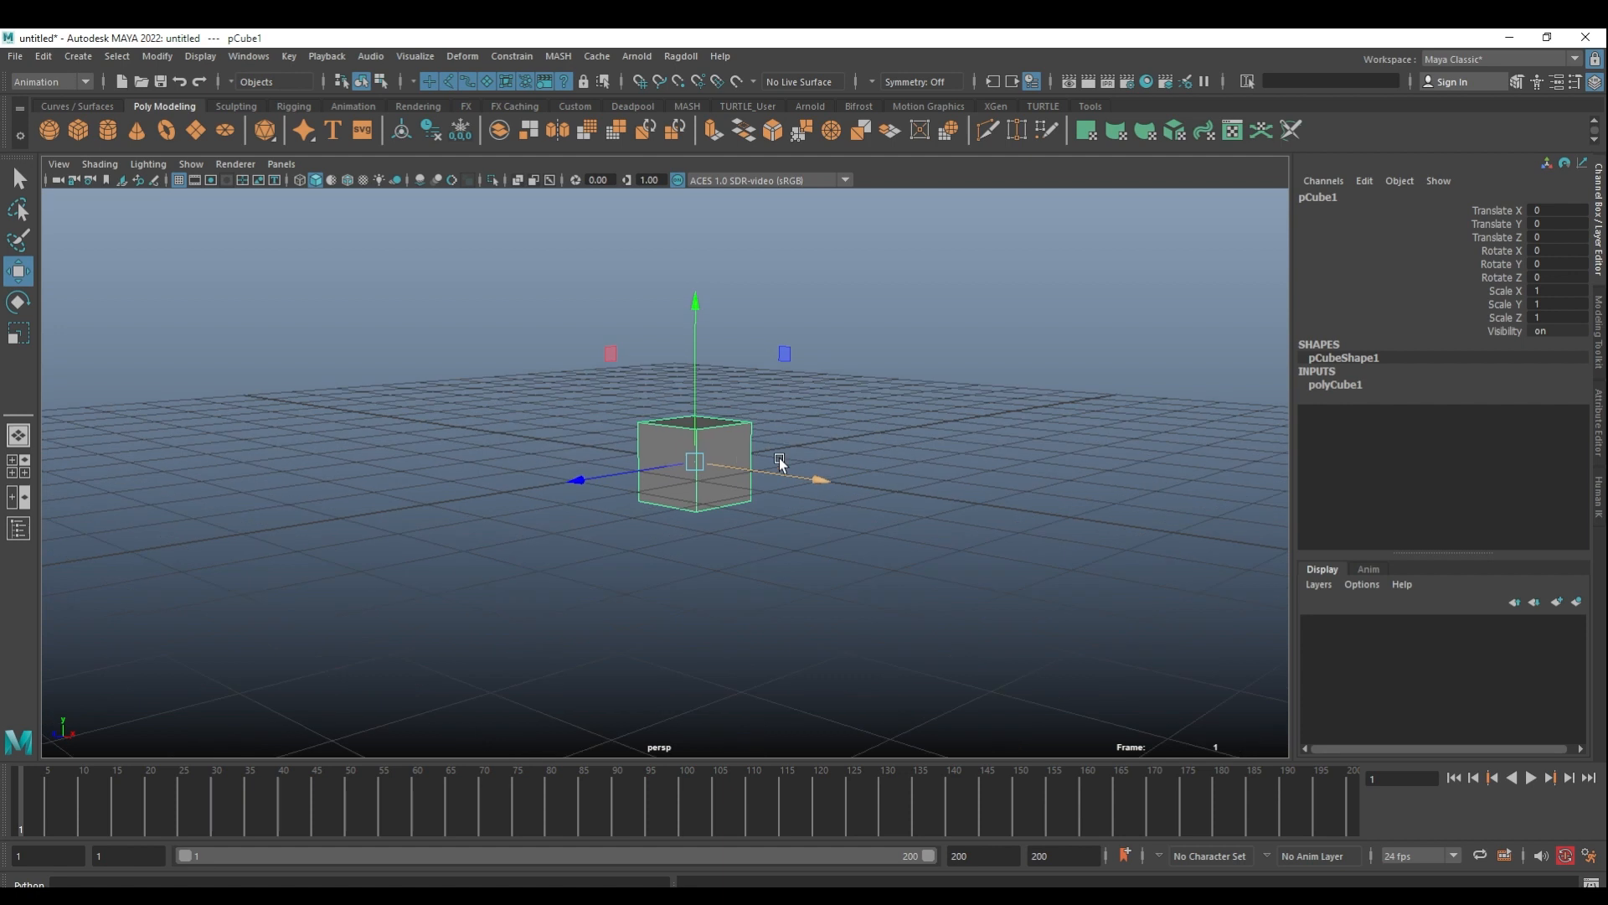
- Move the cube up along Y to about 0.511 and clear the selection
alt+drag(733, 458, 731, 480)
drag(699, 391, 706, 342)
alt+drag(797, 405, 688, 460)
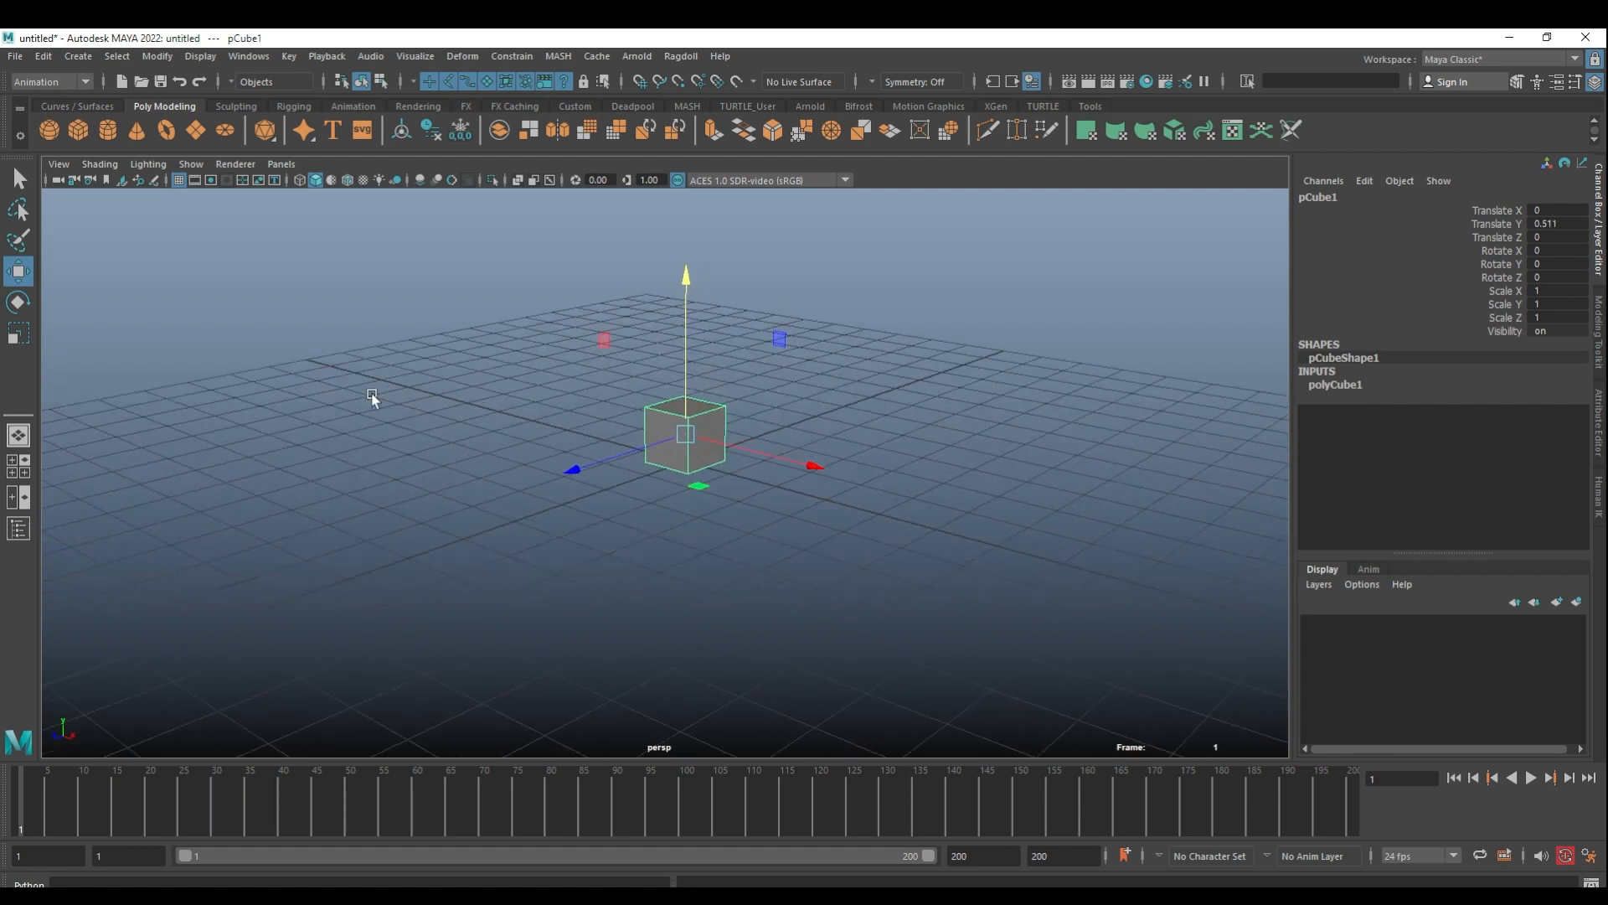
click(745, 457)
alt+drag(816, 411, 586, 444)
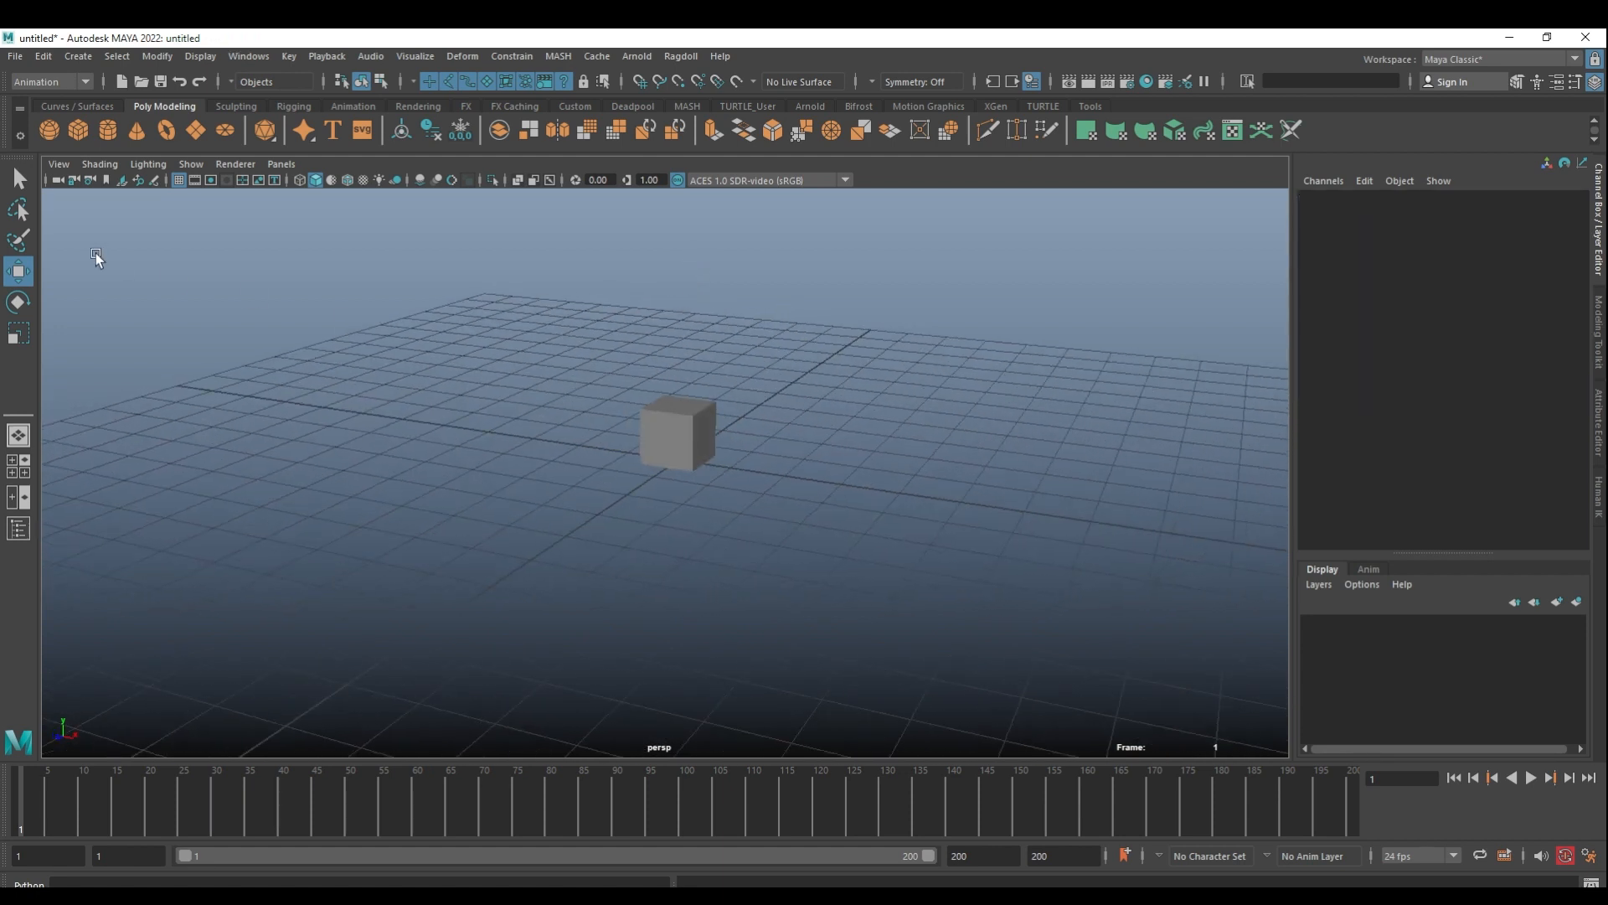
- Select the cube with the Select tool, first with a marquee around it and again by picking it directly
click(20, 178)
drag(558, 361, 816, 506)
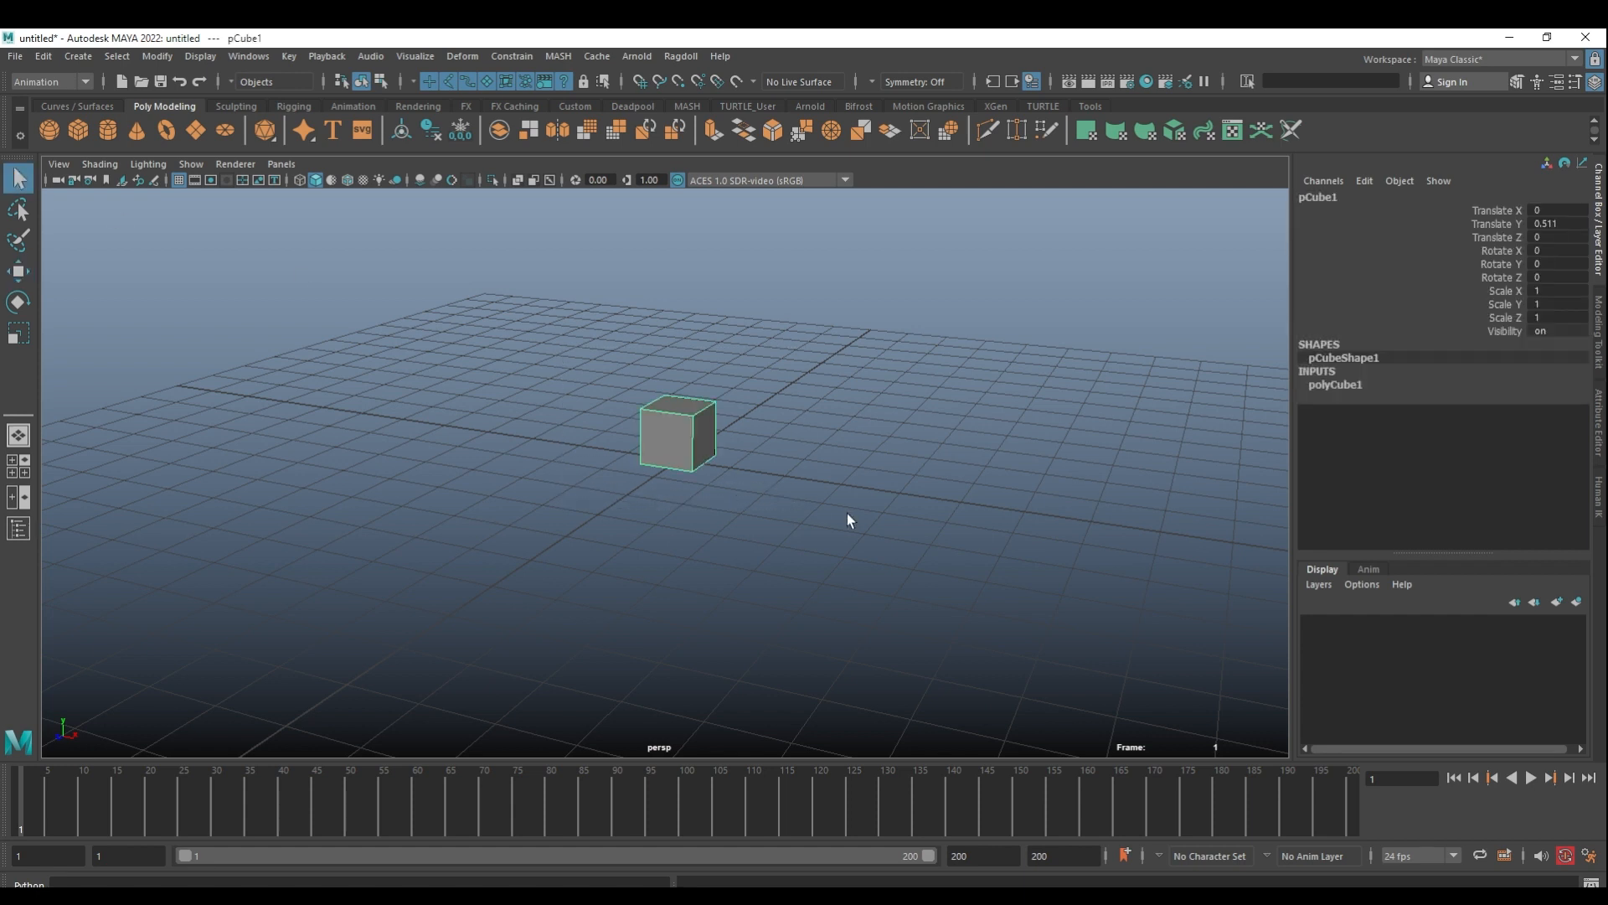
drag(495, 341, 745, 475)
click(881, 534)
click(680, 429)
- Switch to the Lasso tool and outline the cube to select it
click(18, 210)
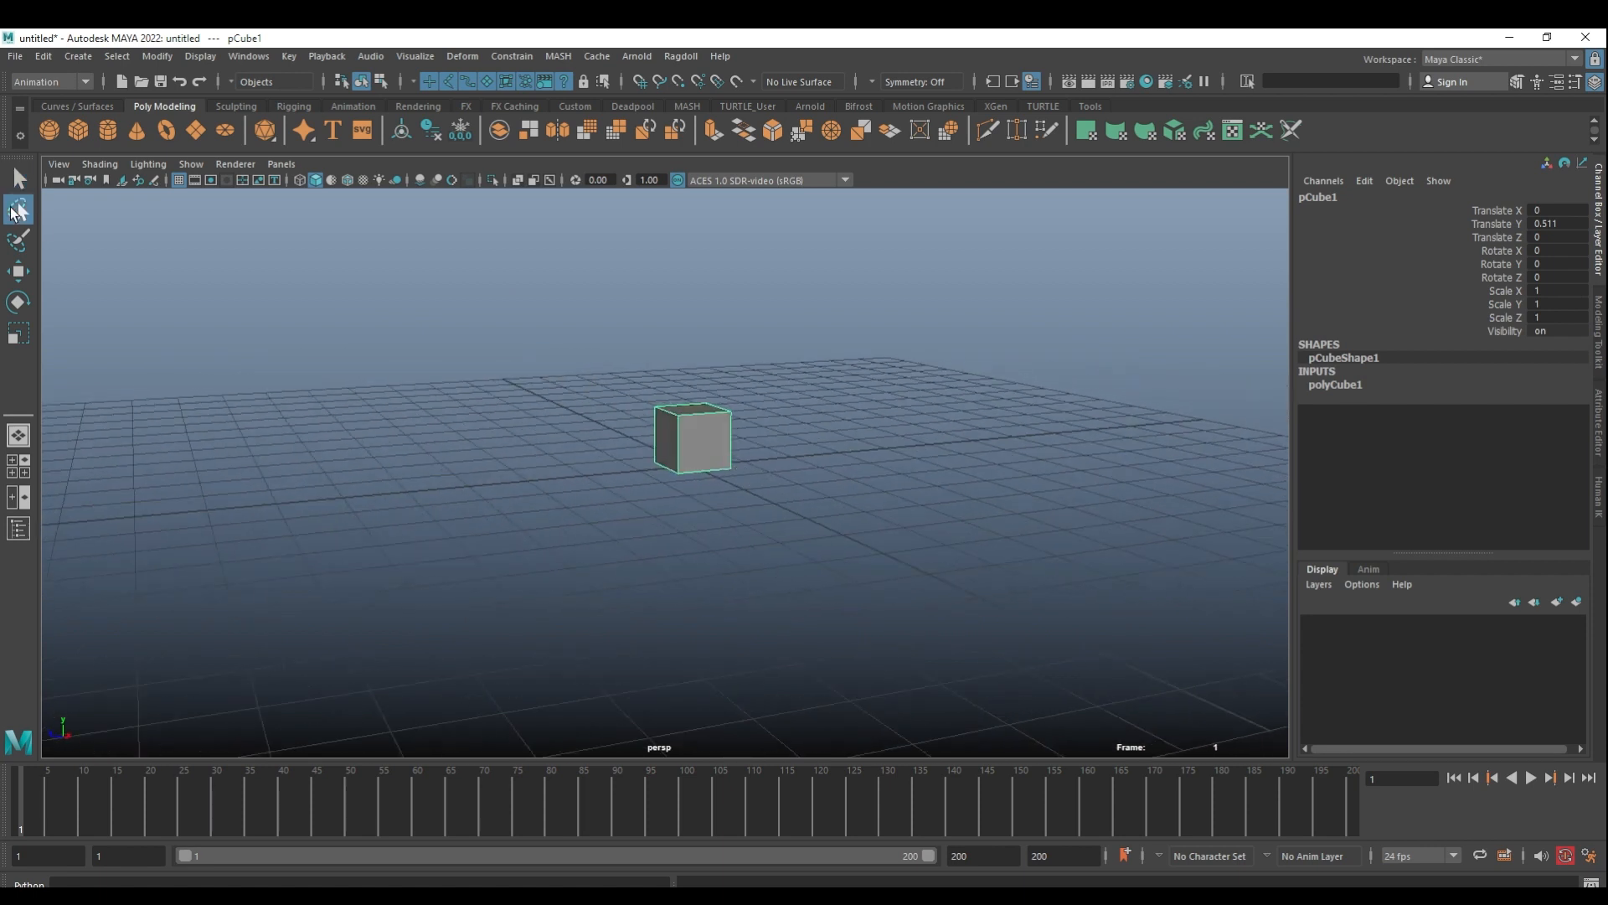
alt+drag(496, 405, 546, 417)
click(559, 470)
mouse_move(673, 504)
mouse_down()
mouse_move(744, 538)
mouse_move(727, 539)
mouse_up()
mouse_move(533, 362)
mouse_down()
mouse_move(528, 492)
mouse_move(534, 369)
mouse_up()
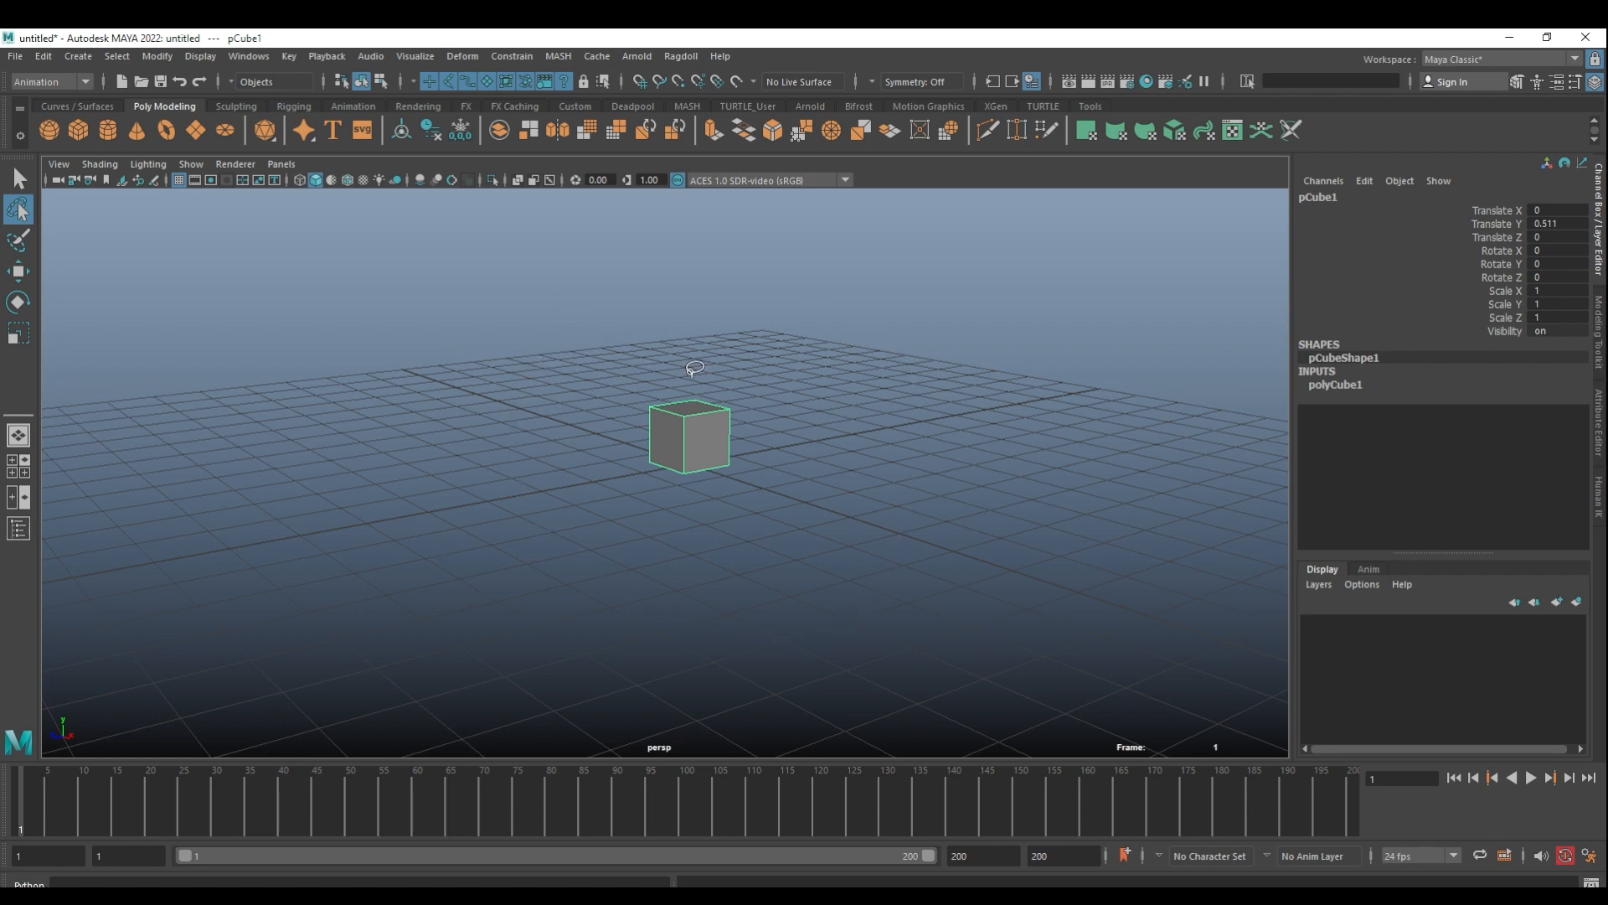
- Create a polygon sphere and a polygon cylinder and move them to opposite sides of the cube
click(48, 131)
key(w)
drag(699, 461, 510, 414)
click(107, 131)
drag(688, 461, 977, 452)
- Create a polygon torus and move it up and away from the cube, near the cylinder
click(166, 131)
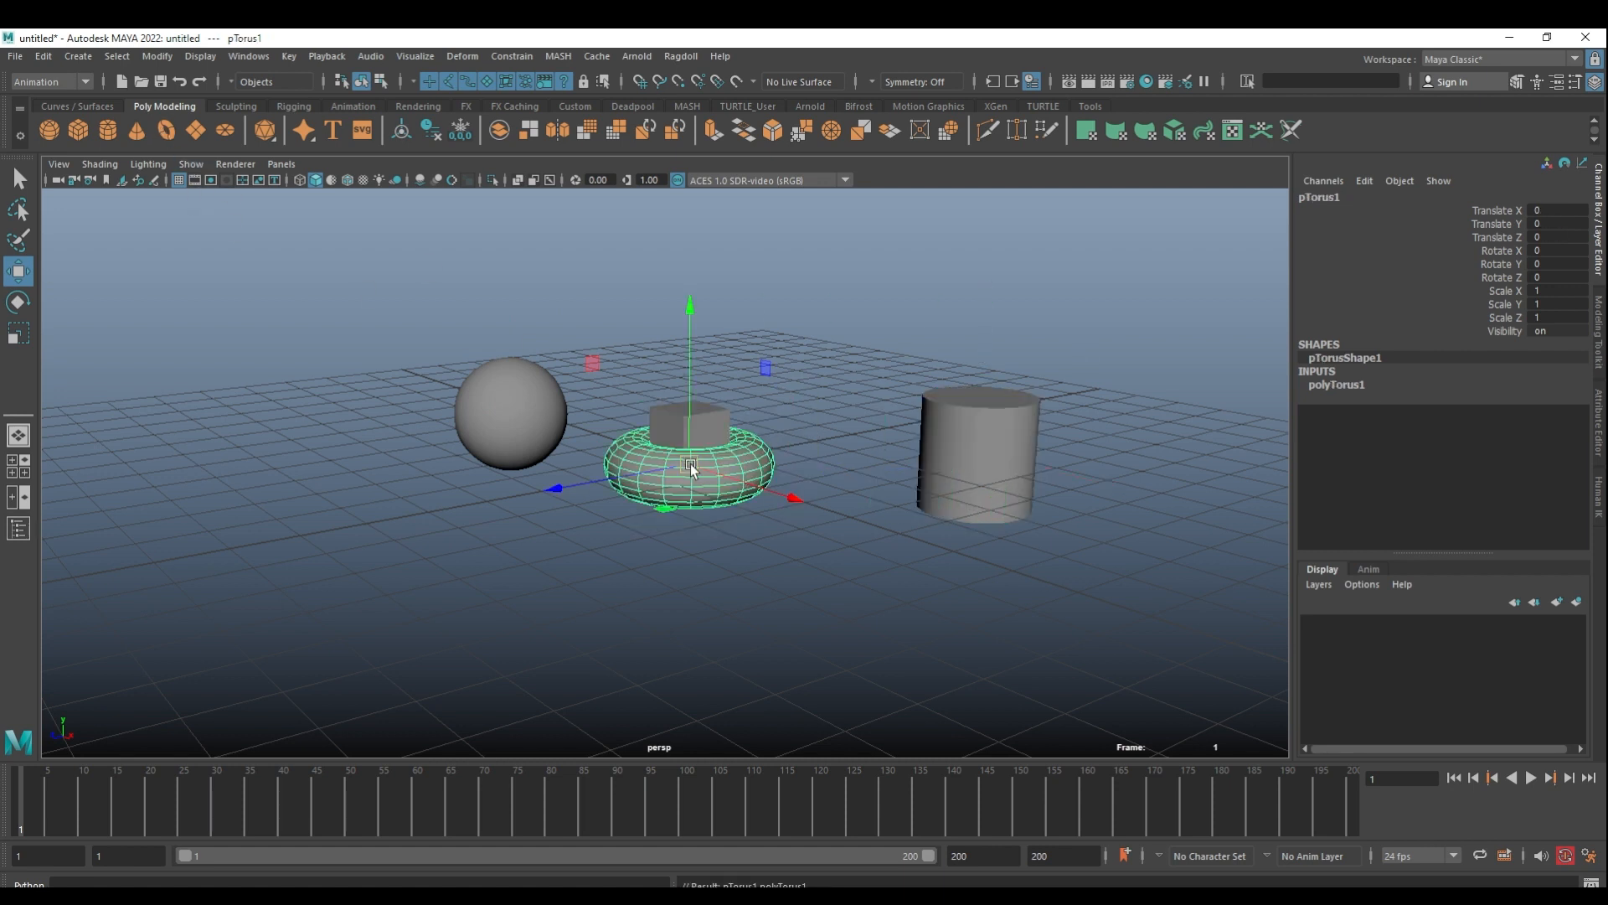
drag(689, 460, 807, 367)
scroll(754, 385, down, 3)
alt+drag(666, 425, 672, 444)
drag(659, 437, 737, 411)
click(662, 310)
- Lasso-select the sphere and the cube together, then return to the Select tool
click(17, 209)
mouse_move(348, 363)
mouse_down()
mouse_move(737, 259)
mouse_move(646, 564)
mouse_move(611, 560)
mouse_up()
click(794, 547)
mouse_move(796, 546)
mouse_down()
mouse_move(757, 414)
mouse_move(700, 549)
mouse_move(652, 584)
mouse_up()
alt+drag(775, 606, 775, 554)
key(q)
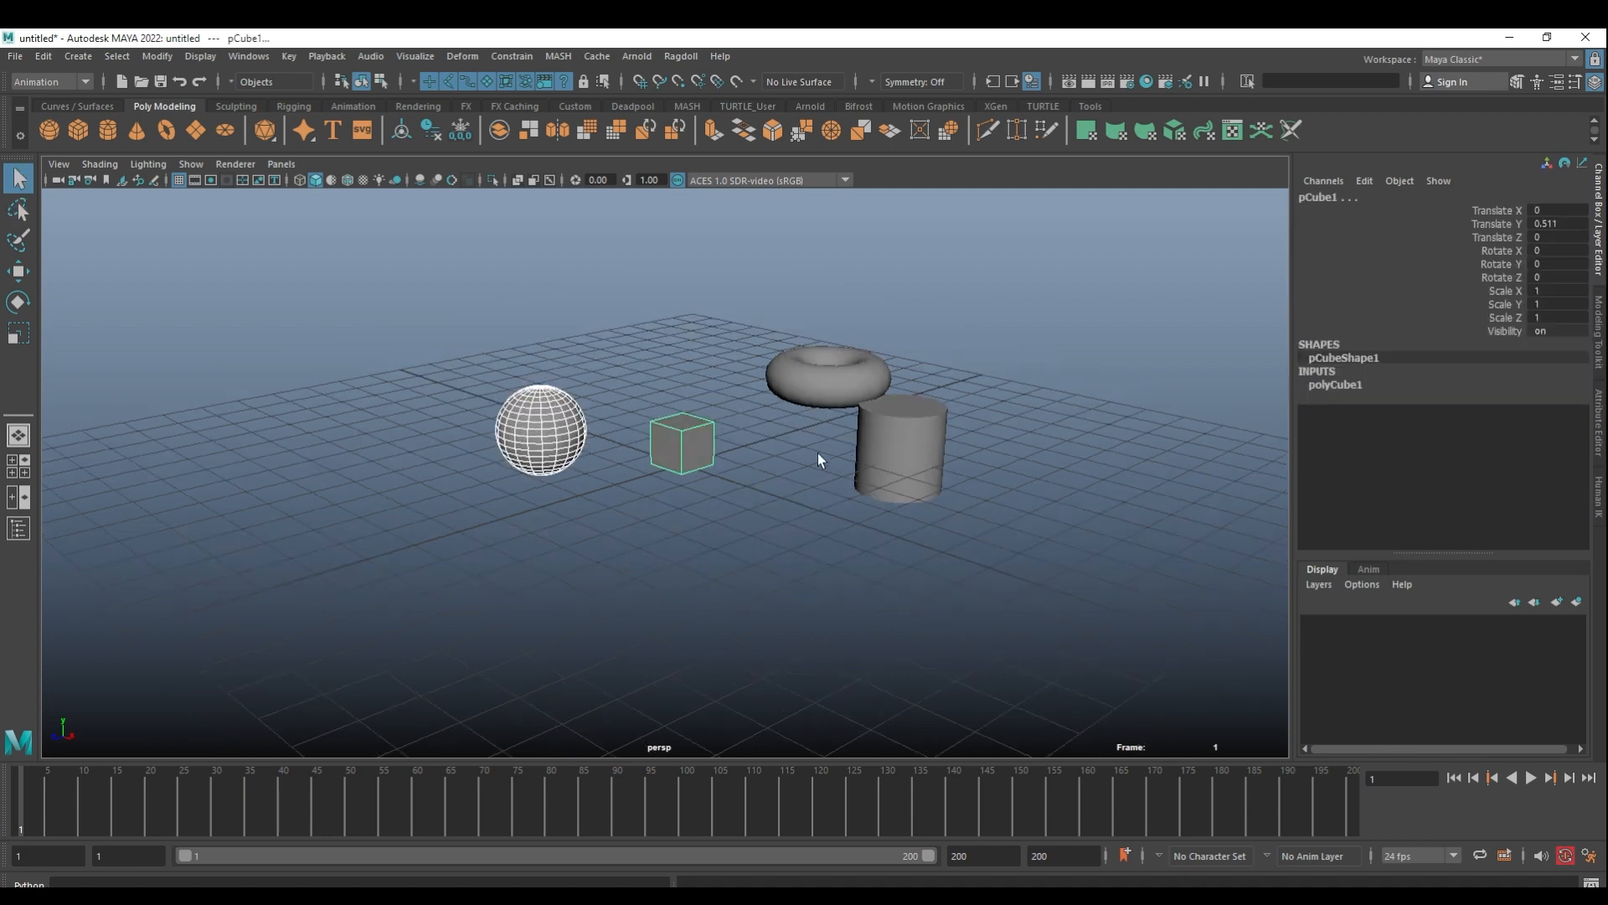
- Move the torus between the cube and cylinder, to about X -0.279, Y 1.375, Z -2.892
click(829, 387)
key(w)
scroll(878, 434, up, 2)
drag(861, 362, 783, 360)
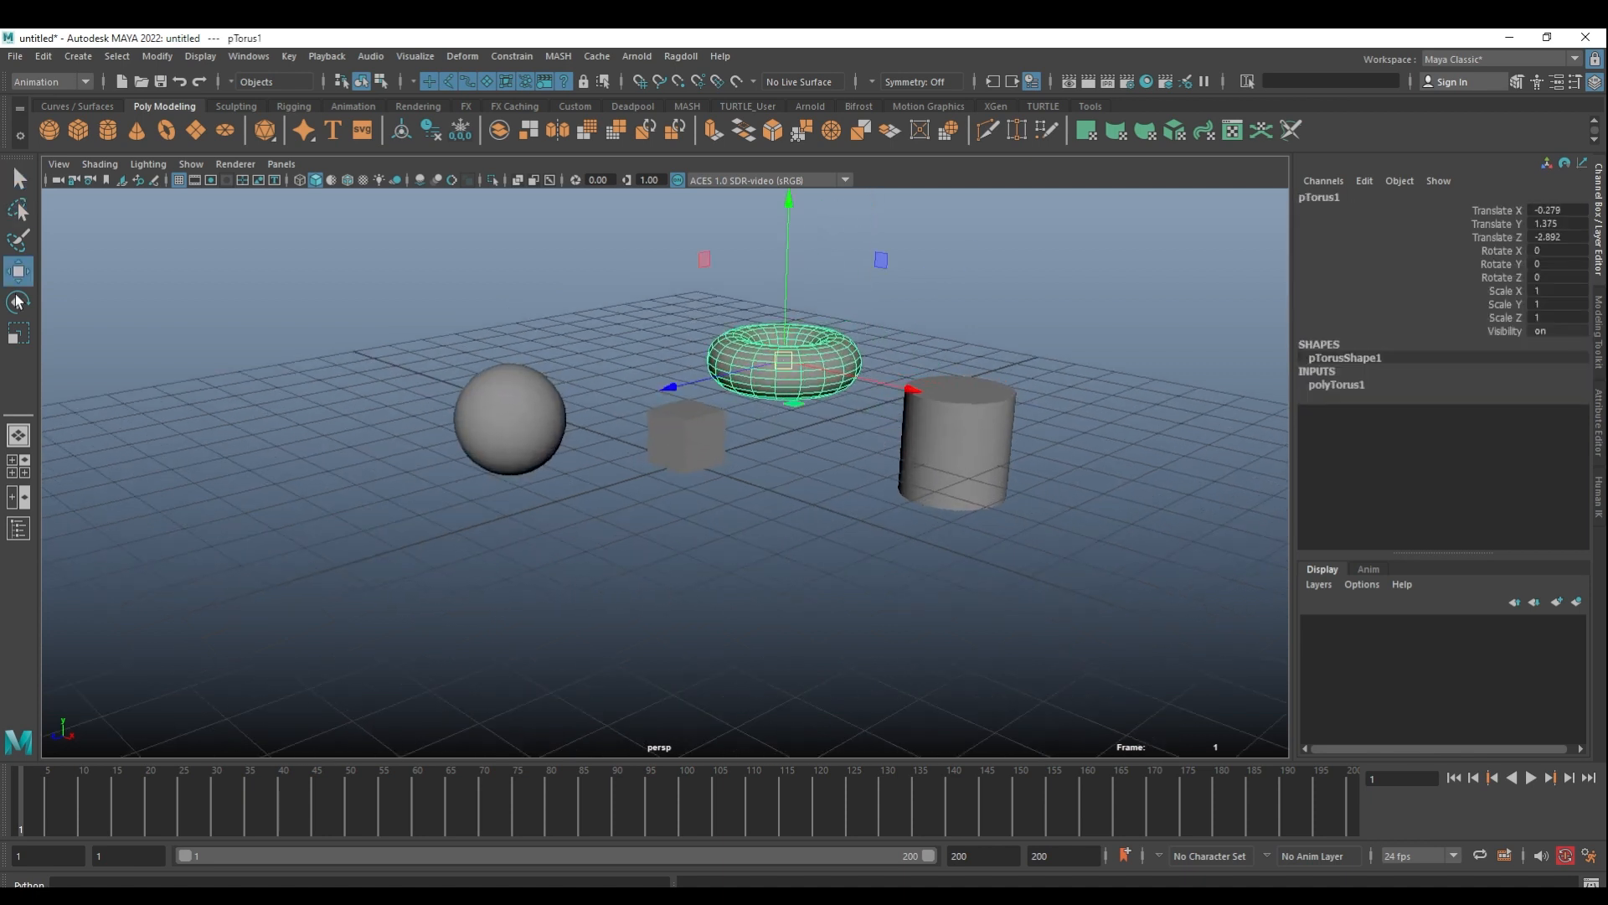
- Switch the torus to vertex mode and paint over its vertices with the Paint Selection tool
alt+drag(457, 340, 641, 402)
alt+middle_drag(761, 429, 697, 549)
alt+right_drag(713, 544, 1009, 494)
right_drag(837, 417, 766, 400)
key(q)
mouse_move(789, 489)
alt+mouse_down()
mouse_move(725, 514)
mouse_move(788, 451)
mouse_move(695, 459)
mouse_move(685, 435)
mouse_move(659, 502)
mouse_move(762, 473)
mouse_move(808, 514)
alt+mouse_up()
click(19, 241)
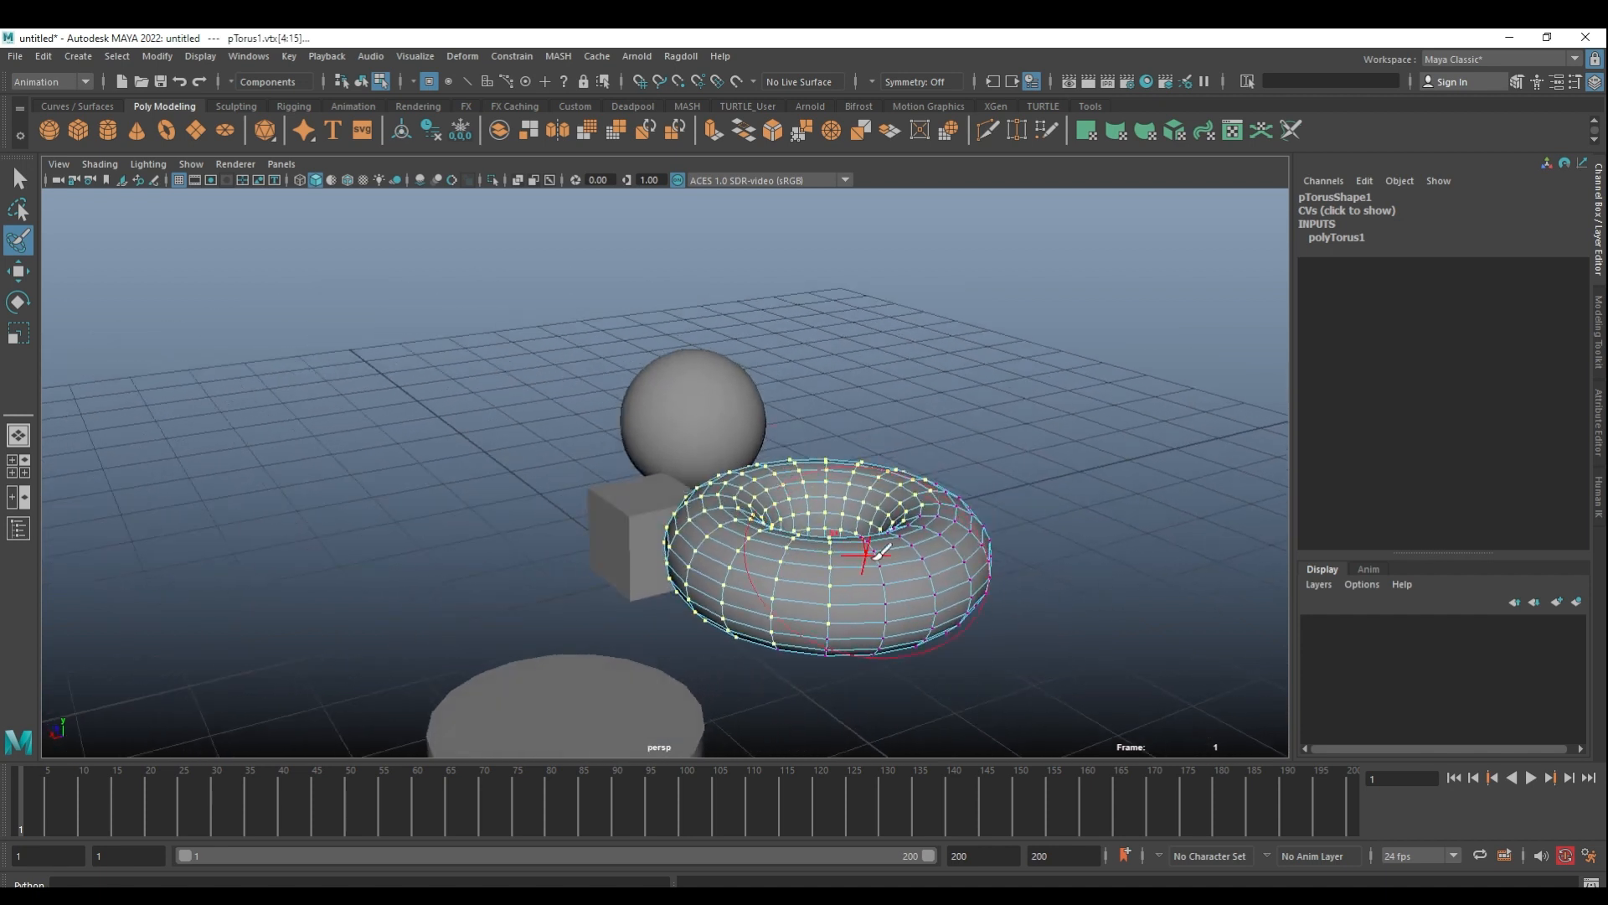
- Return the torus to object mode and clear the selection
mouse_move(915, 545)
alt+mouse_down()
mouse_move(808, 446)
mouse_move(776, 462)
alt+mouse_up()
click(24, 189)
key(F8)
click(973, 314)
alt+drag(964, 322, 740, 442)
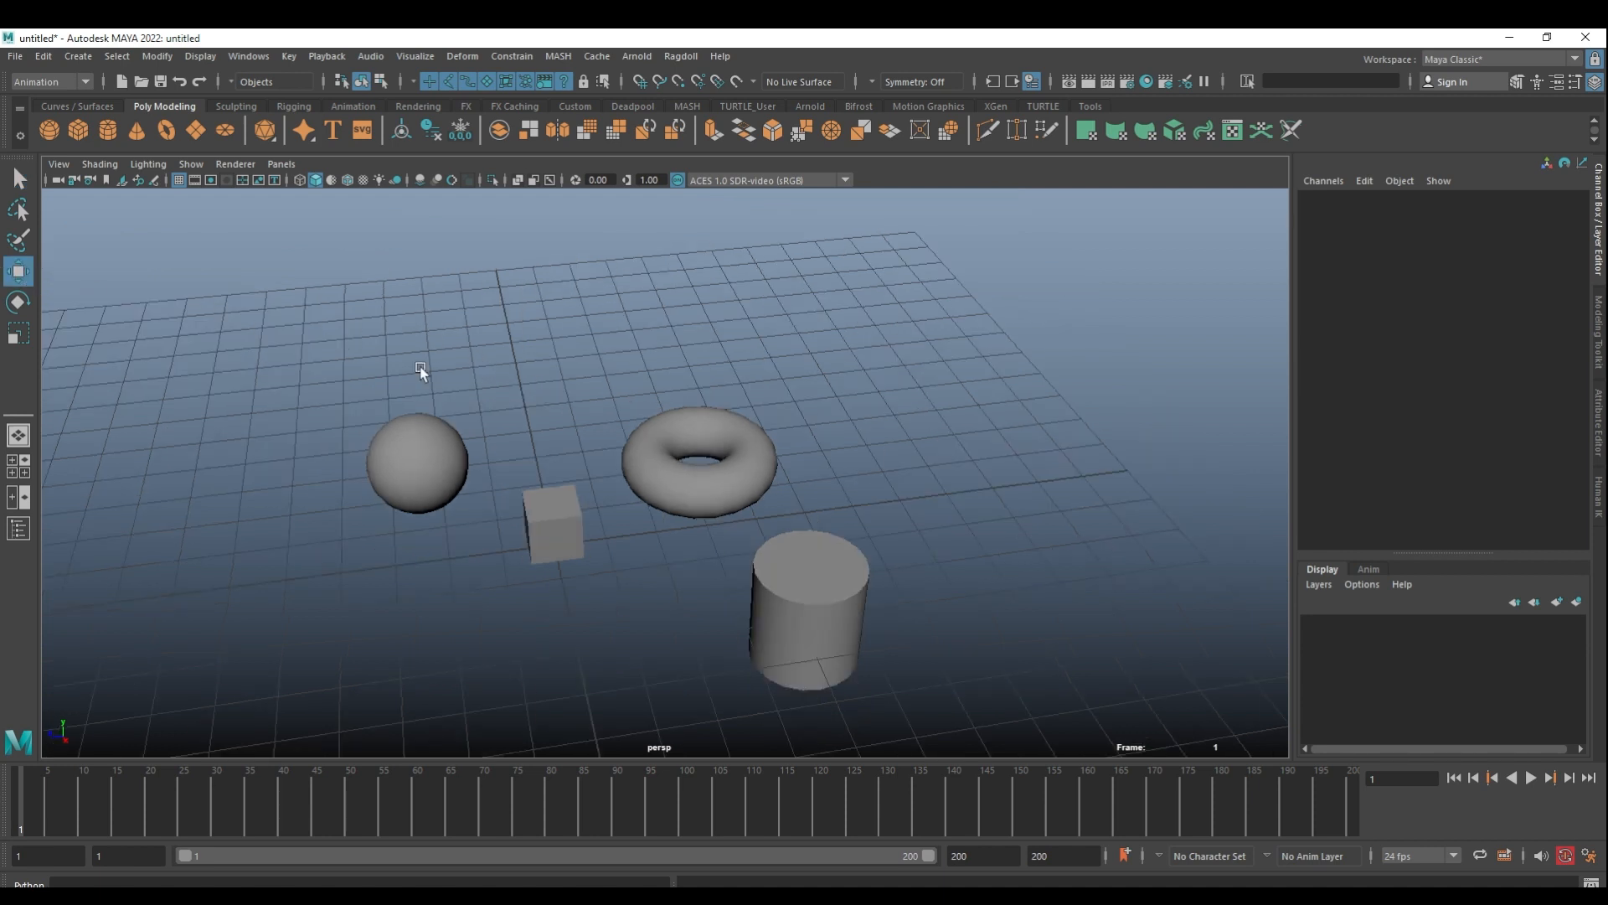
- Try moving the torus along its X and Z axes with the Move tool, undoing each move
click(696, 475)
alt+drag(700, 481, 646, 404)
alt+drag(671, 513, 635, 496)
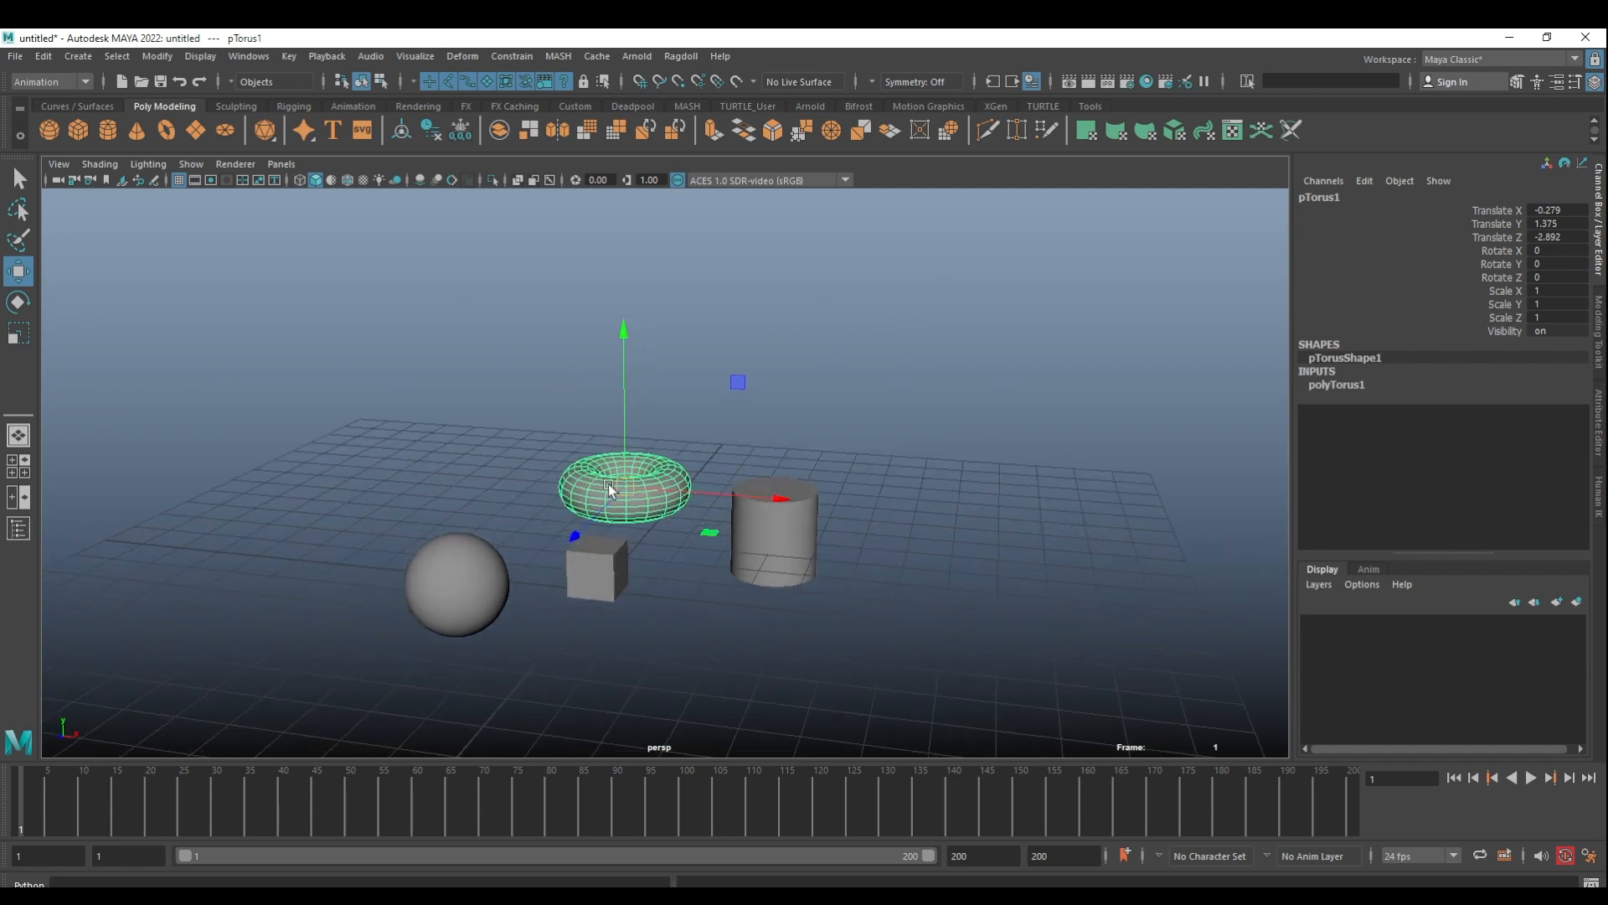
drag(773, 501, 467, 456)
key(ctrl+z)
drag(577, 534, 798, 385)
key(ctrl+z)
drag(781, 499, 304, 438)
key(ctrl+z)
- Try moving the cylinder along individual axes, undo each move, and clear the selection
click(771, 536)
alt+drag(933, 585, 572, 605)
alt+drag(615, 556, 814, 471)
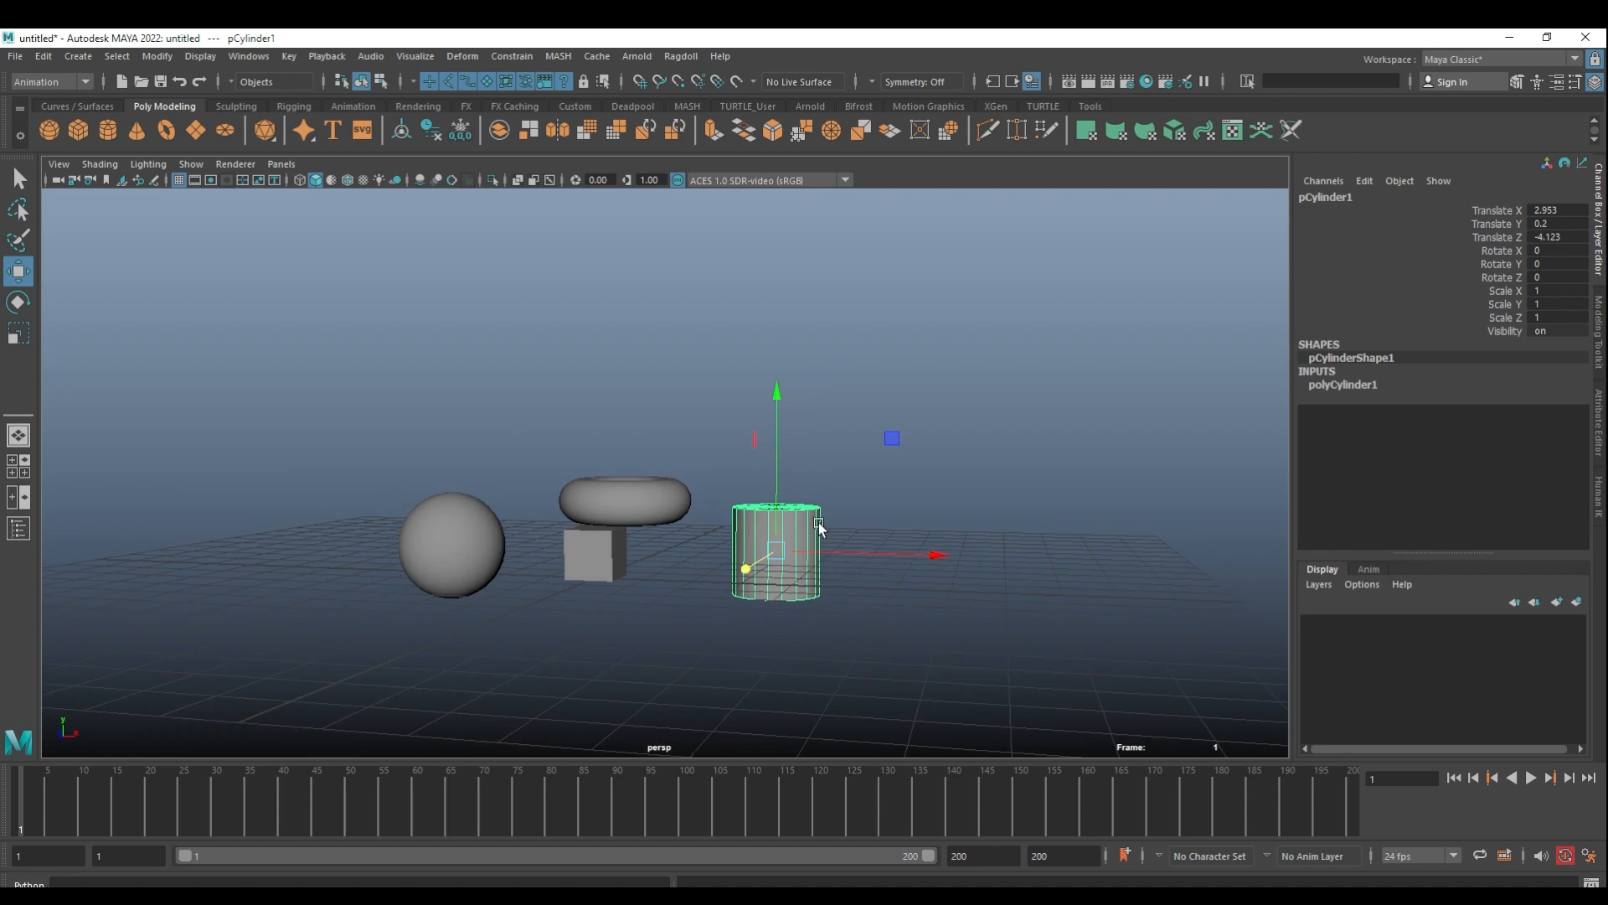
click(811, 421)
click(798, 516)
drag(778, 426, 777, 302)
key(ctrl+z)
alt+drag(779, 523, 1148, 539)
key(ctrl+z)
alt+drag(845, 572, 262, 617)
key(ctrl+z)
alt+drag(545, 588, 588, 568)
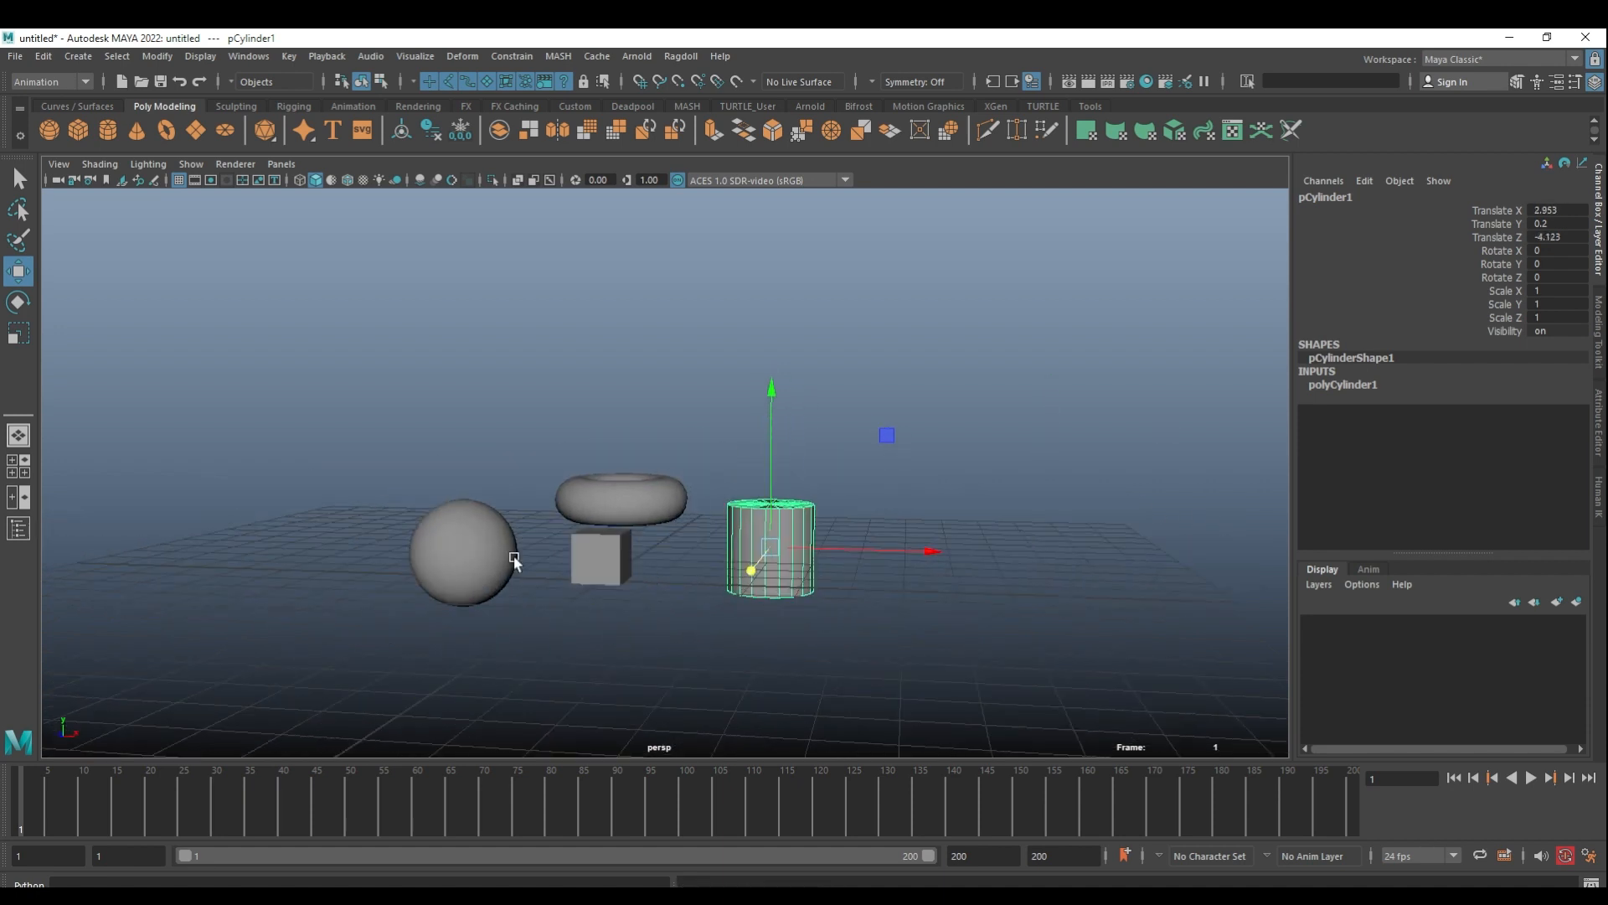
click(80, 354)
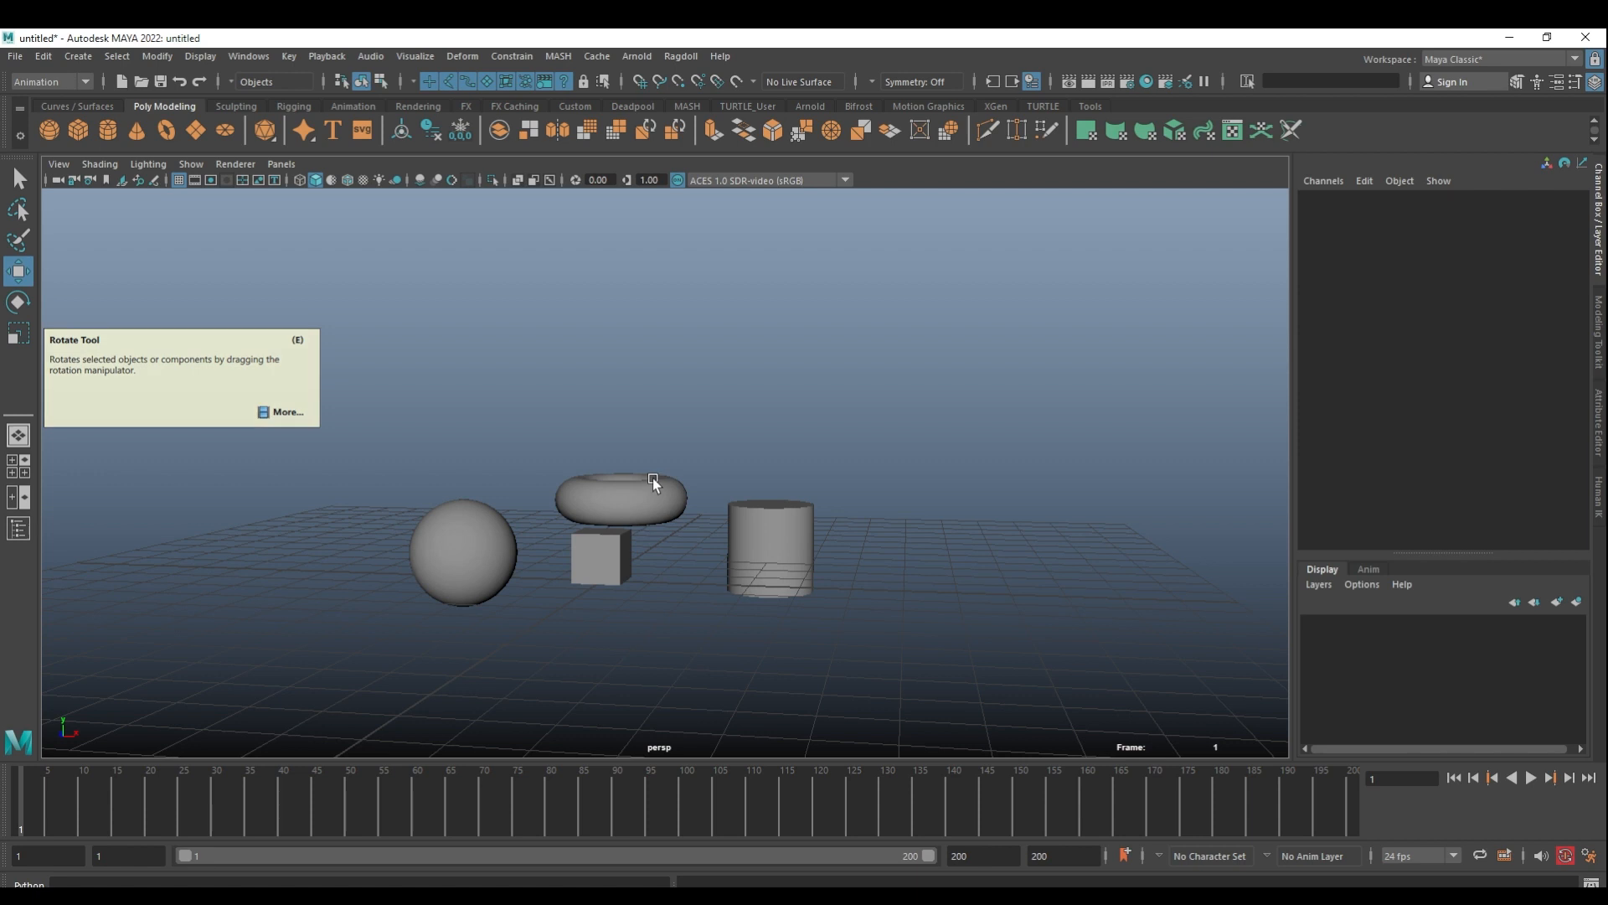
- Rotate the torus about Z to about -52.65 degrees with the Rotate tool and undo the extra rotation
click(19, 304)
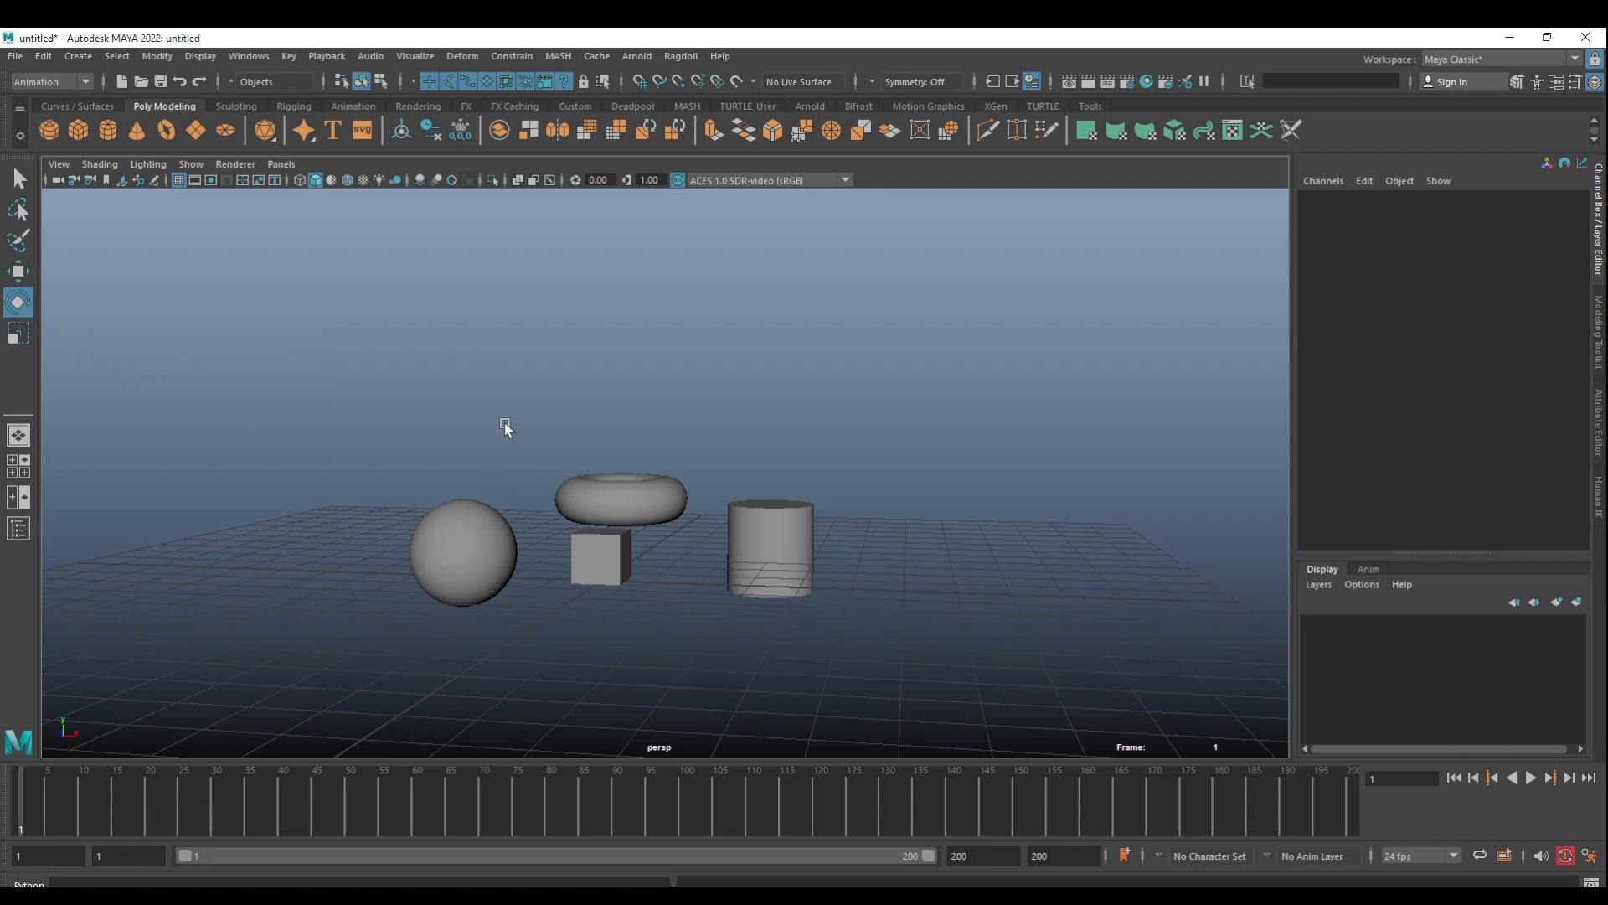
alt+drag(546, 496, 660, 545)
click(641, 513)
alt+drag(625, 491, 661, 541)
drag(772, 525, 737, 507)
key(ctrl+z)
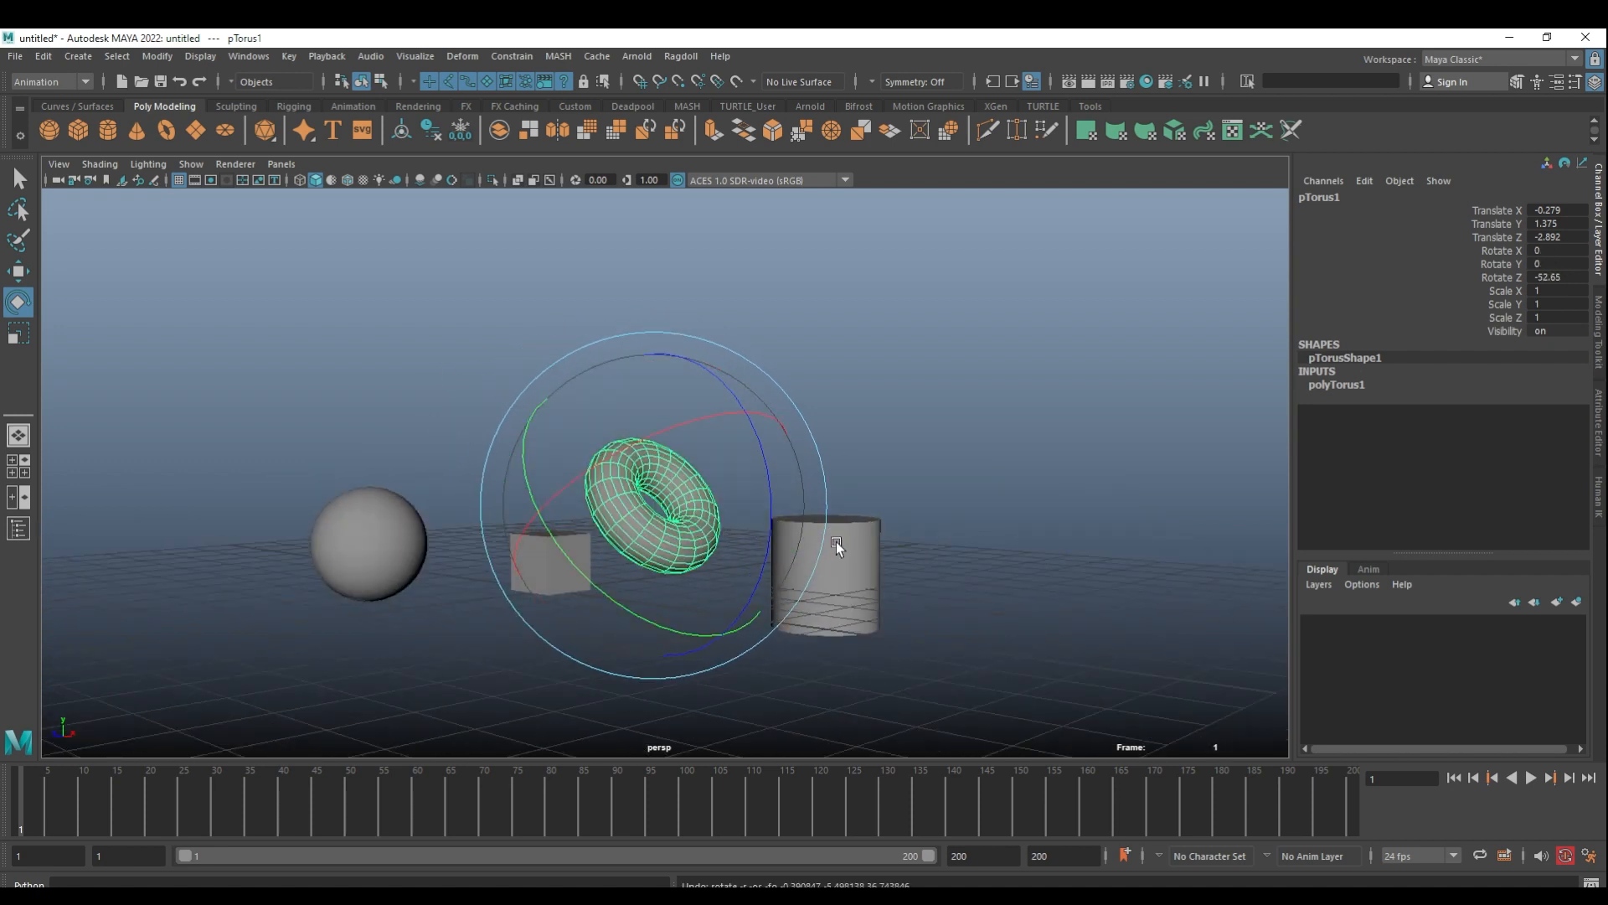
- Rotate the cylinder about Z to about -60 degrees and undo the additional rotation
alt+drag(836, 541, 858, 531)
click(856, 532)
drag(903, 453, 962, 603)
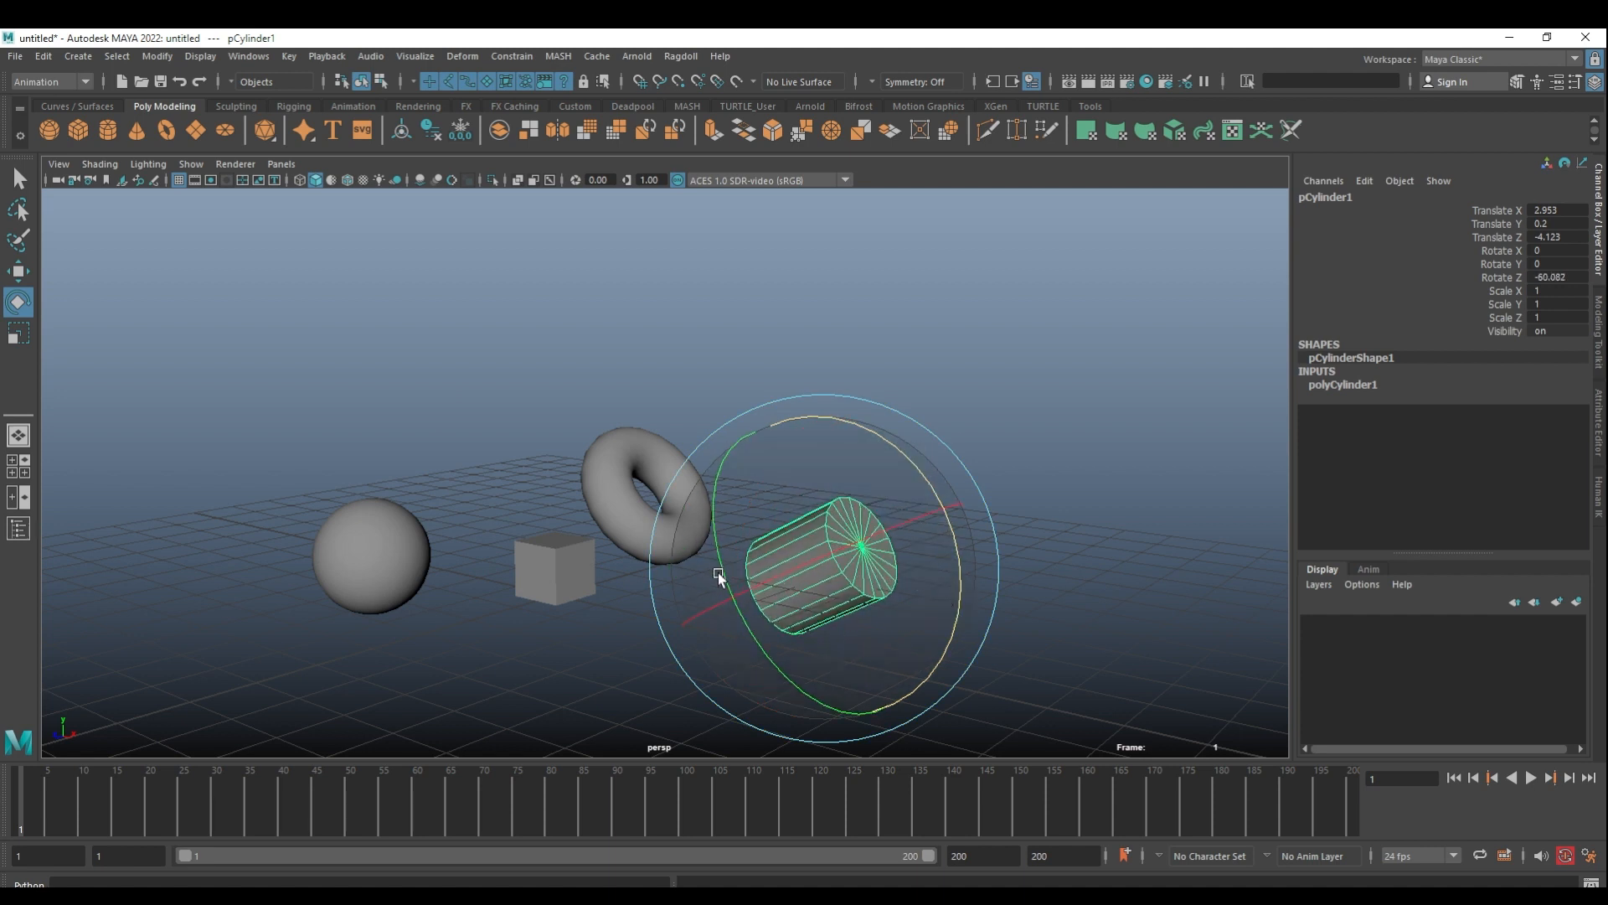
alt+drag(717, 571, 649, 560)
drag(697, 500, 758, 597)
key(ctrl+z)
- Select the sphere and try scaling it with the Scale tool, undoing the change
alt+drag(494, 435, 455, 526)
click(457, 620)
alt+drag(577, 614, 596, 556)
alt+drag(201, 433, 116, 380)
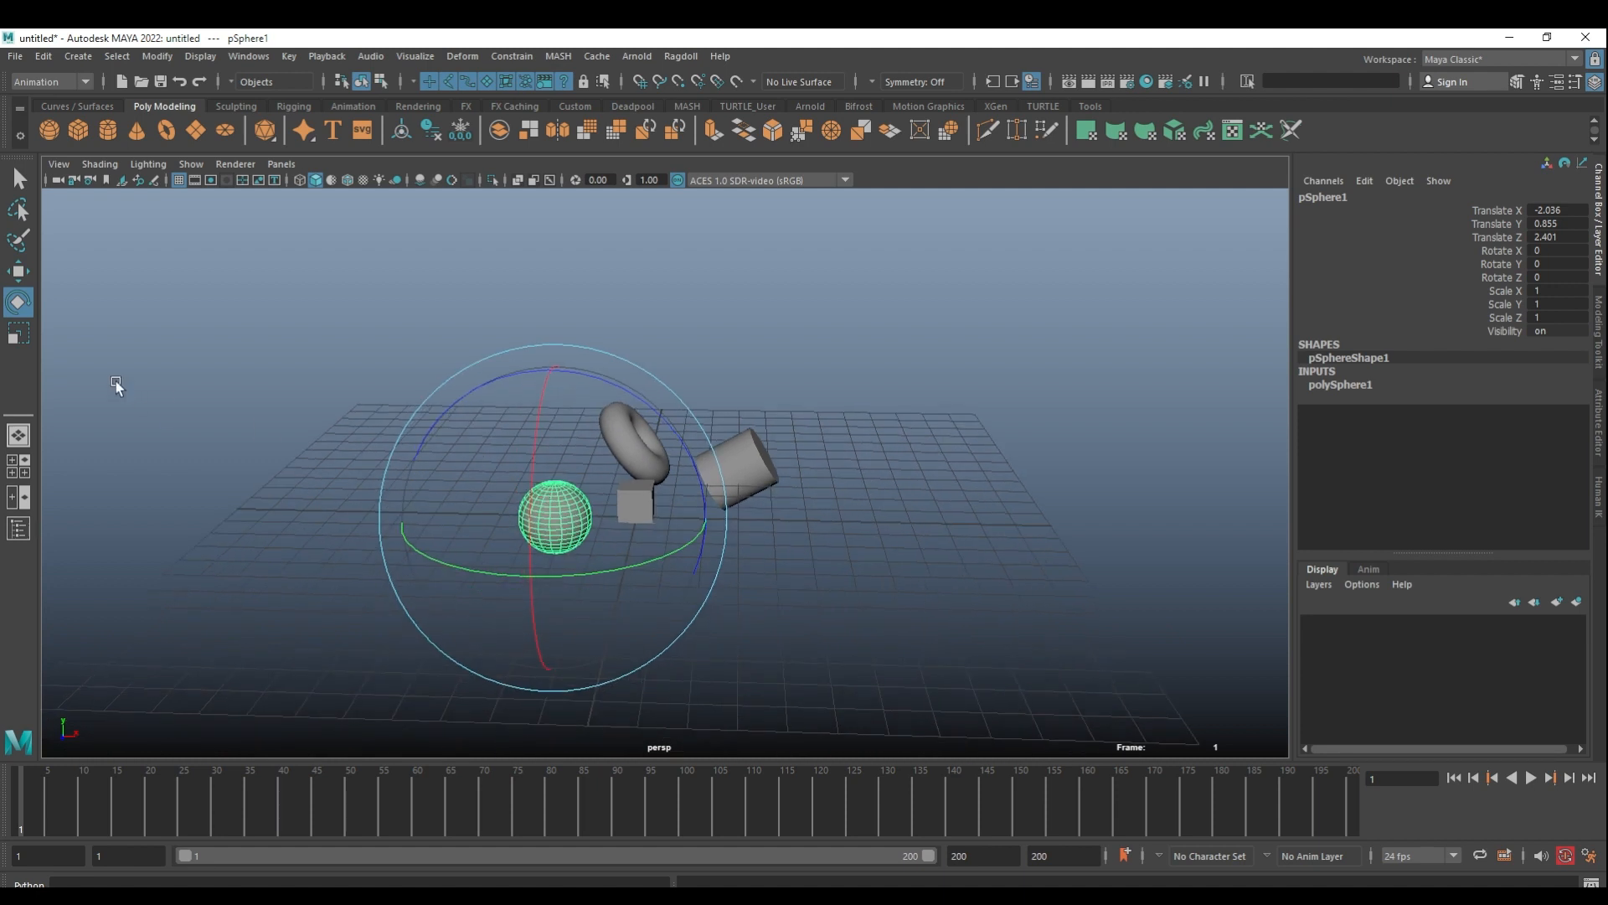
click(19, 335)
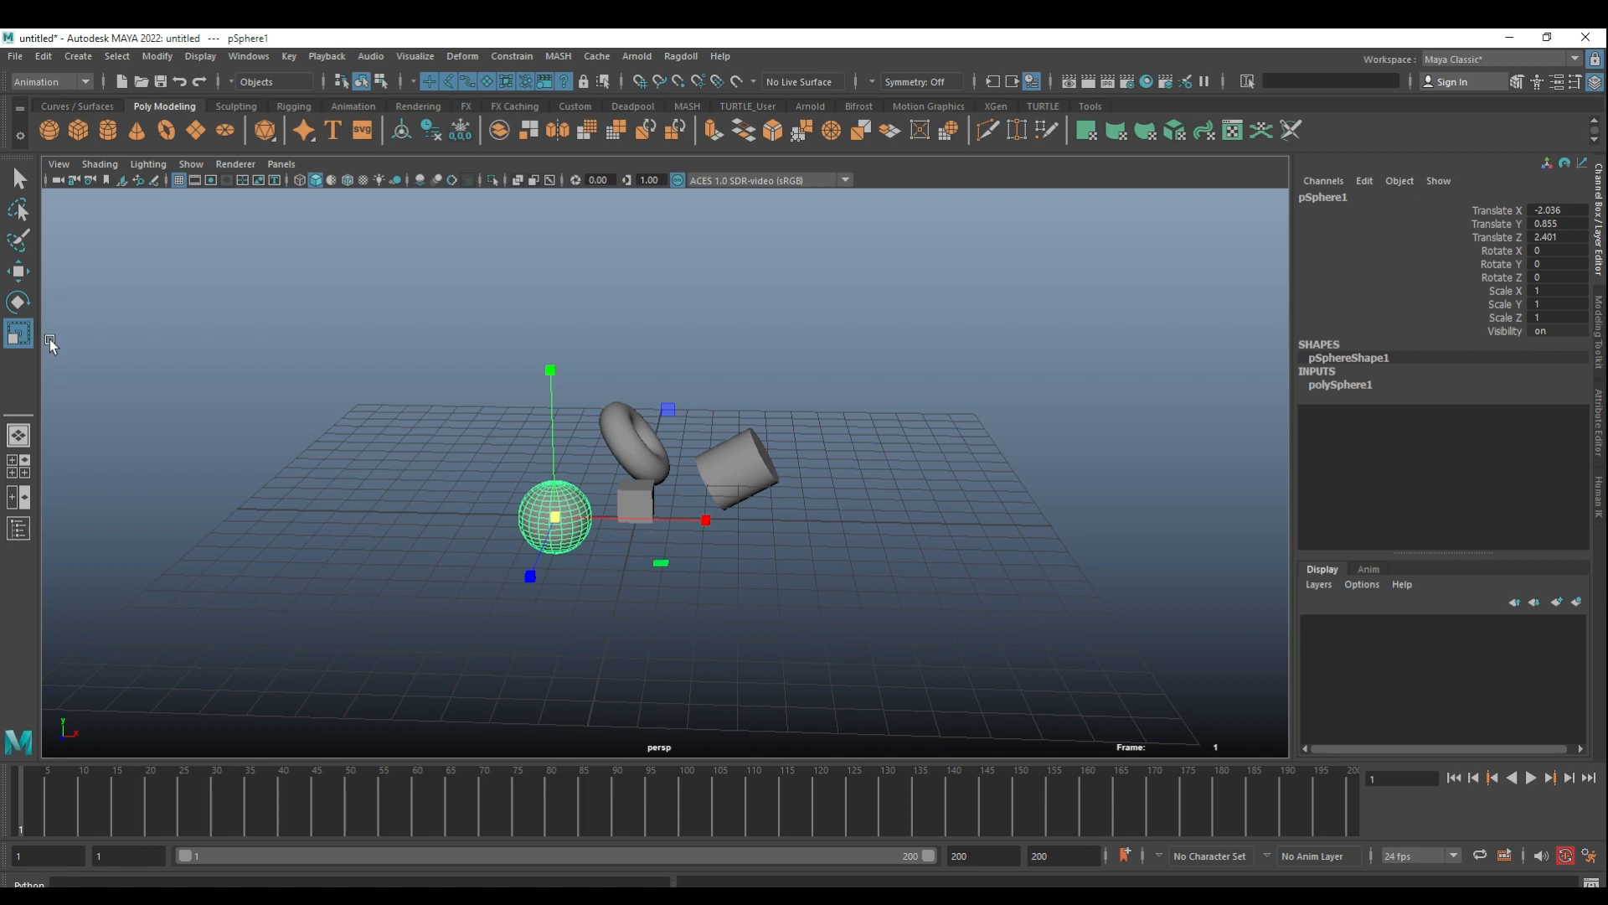
alt+drag(406, 470, 836, 384)
key(ctrl+z)
- Try scaling the torus and the cylinder with the Scale tool, undoing each change
click(647, 423)
key(ctrl+z)
click(801, 441)
drag(801, 441, 758, 443)
key(ctrl+z)
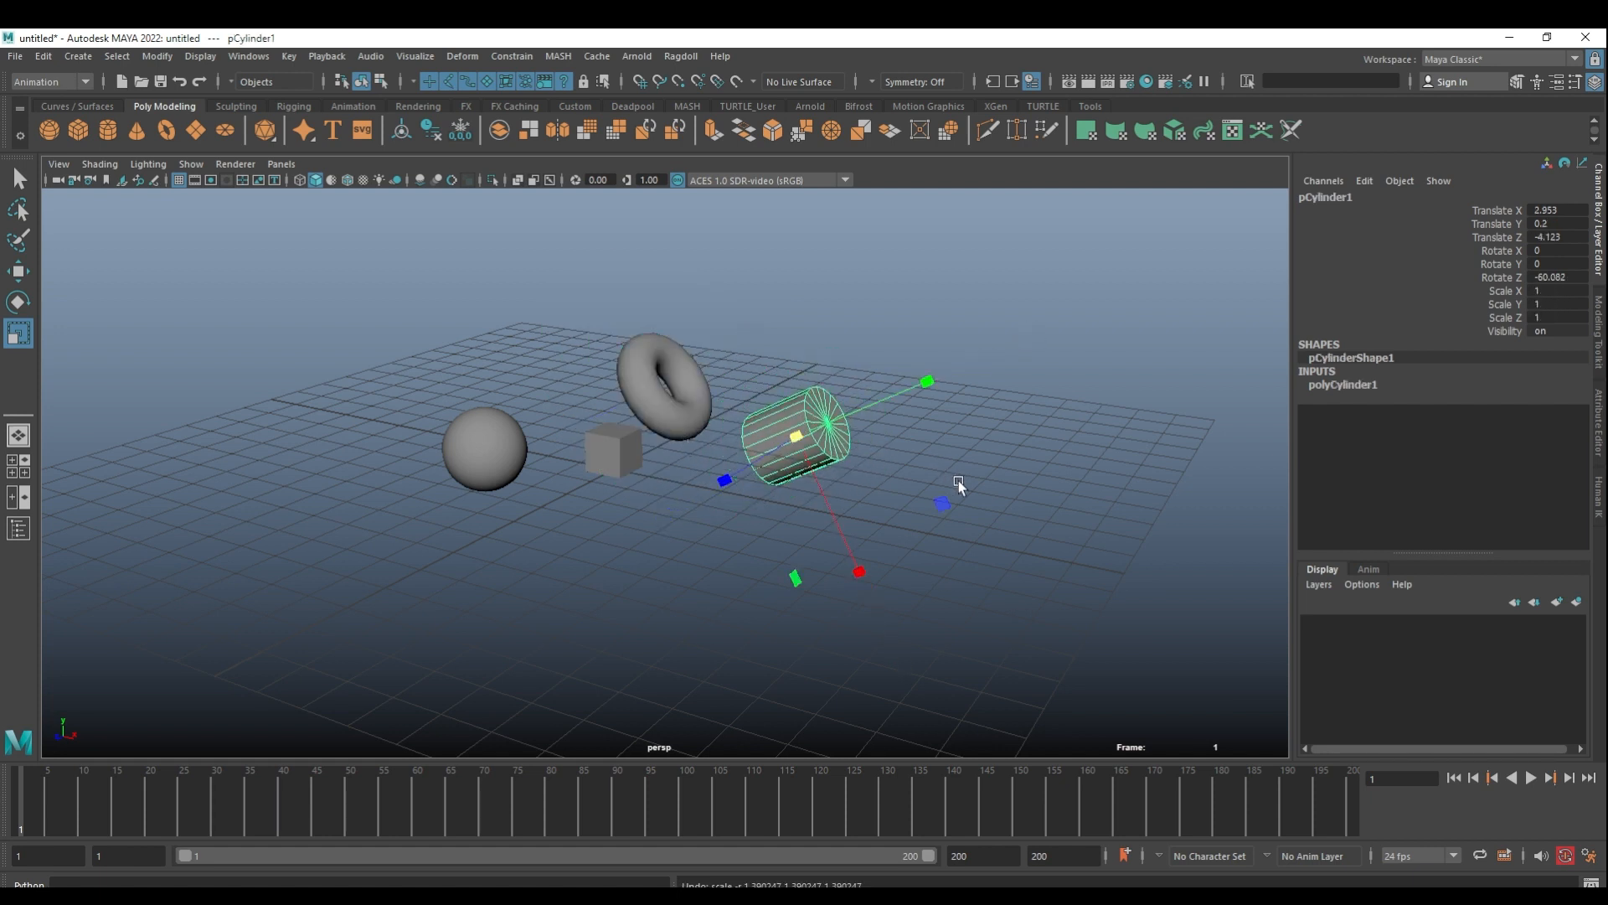
- Reduce the scene to a single cube and move it up along Y to about 0.523
alt+drag(958, 480, 827, 510)
key(q)
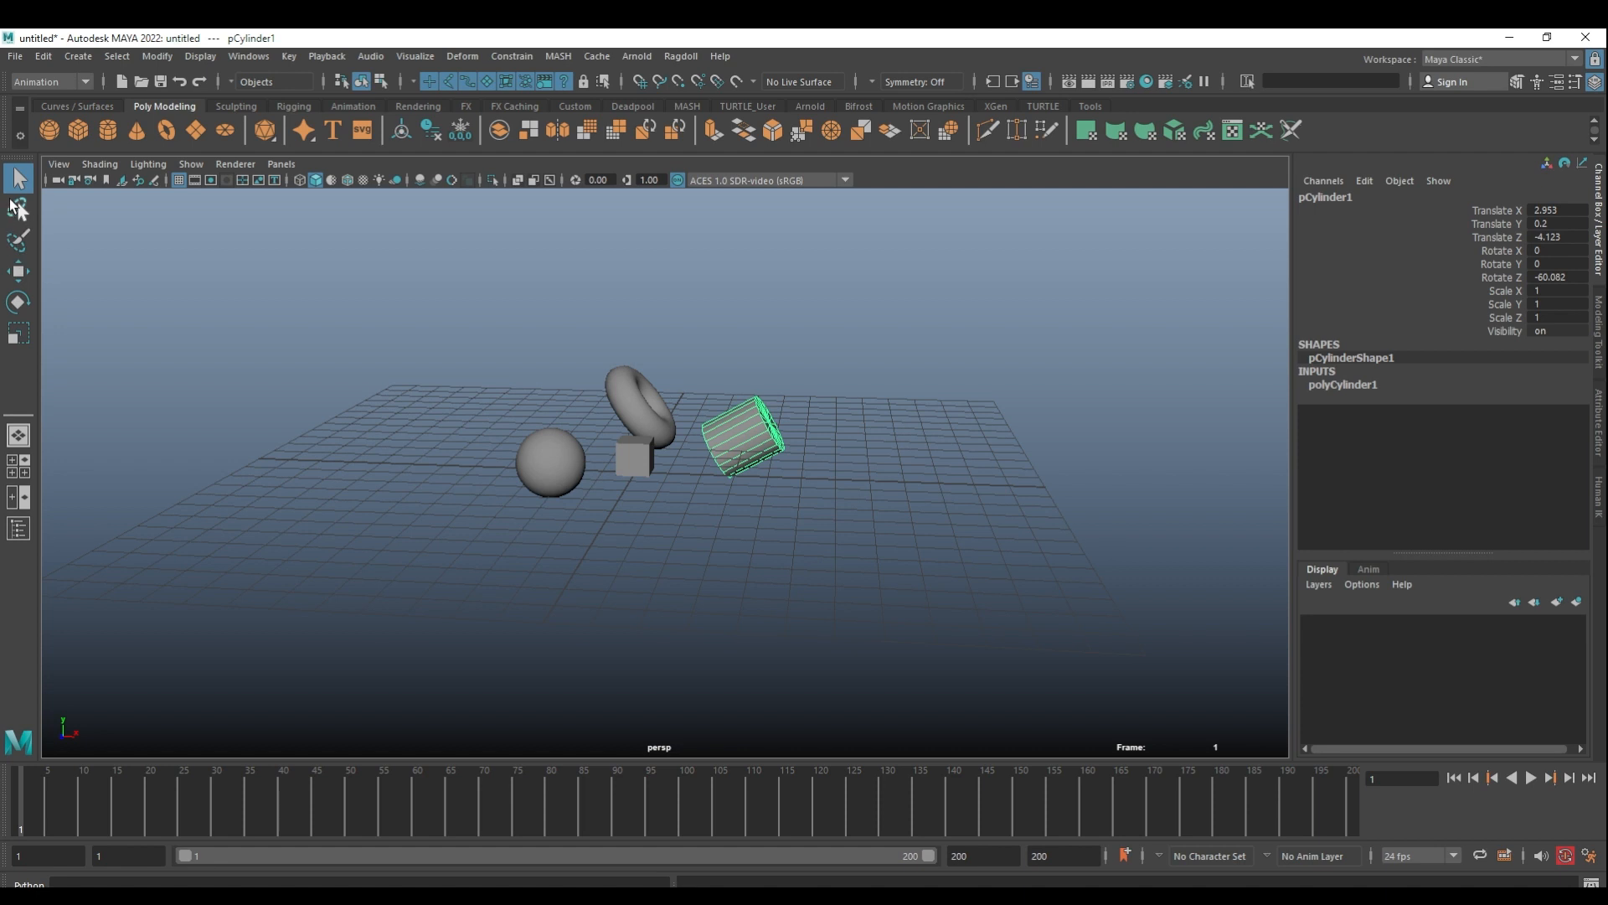
alt+drag(536, 474, 655, 495)
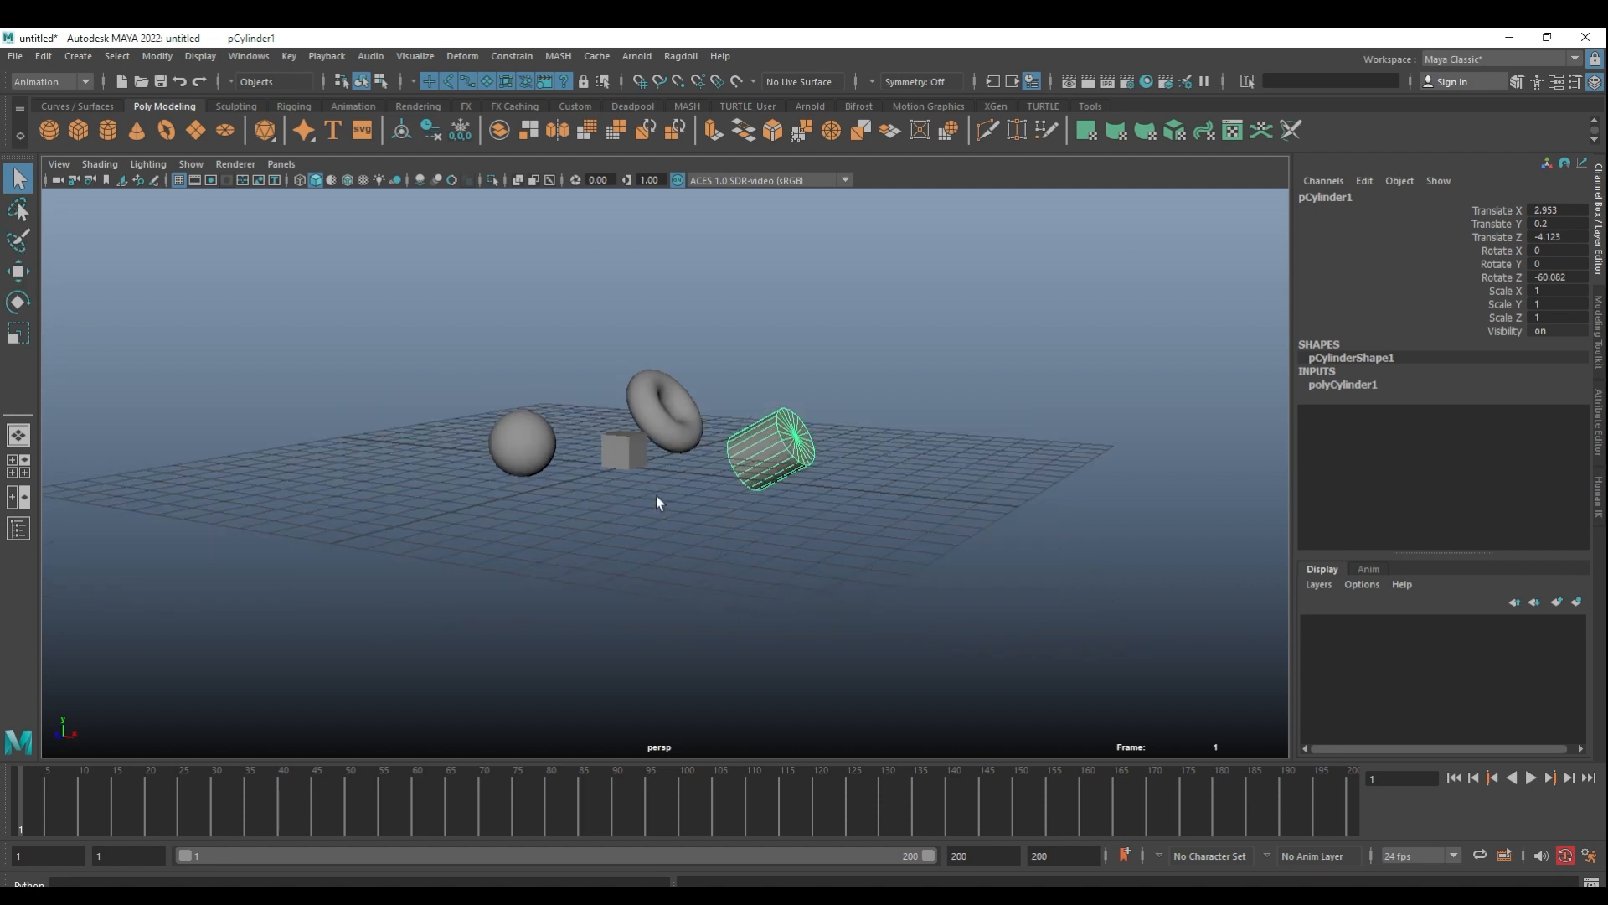
key(w)
scroll(560, 452, up, 3)
drag(382, 317, 408, 490)
alt+drag(575, 504, 374, 506)
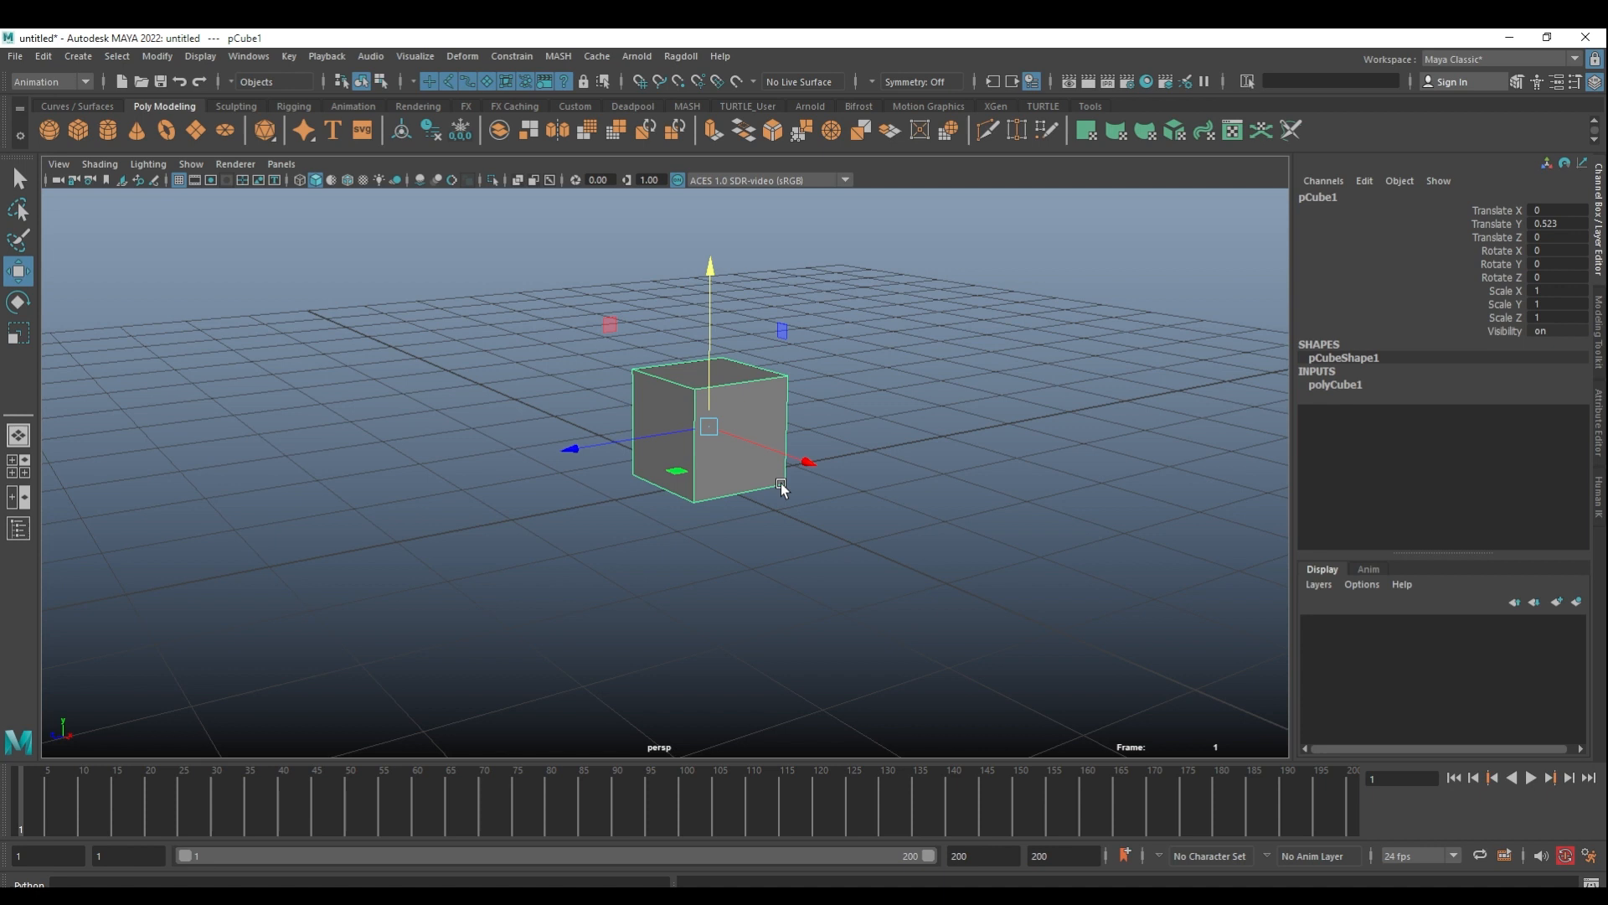
- Move the cube along Z to about 4.154 and along X to about 2.029
alt+right_drag(818, 471, 611, 499)
drag(579, 489, 1083, 455)
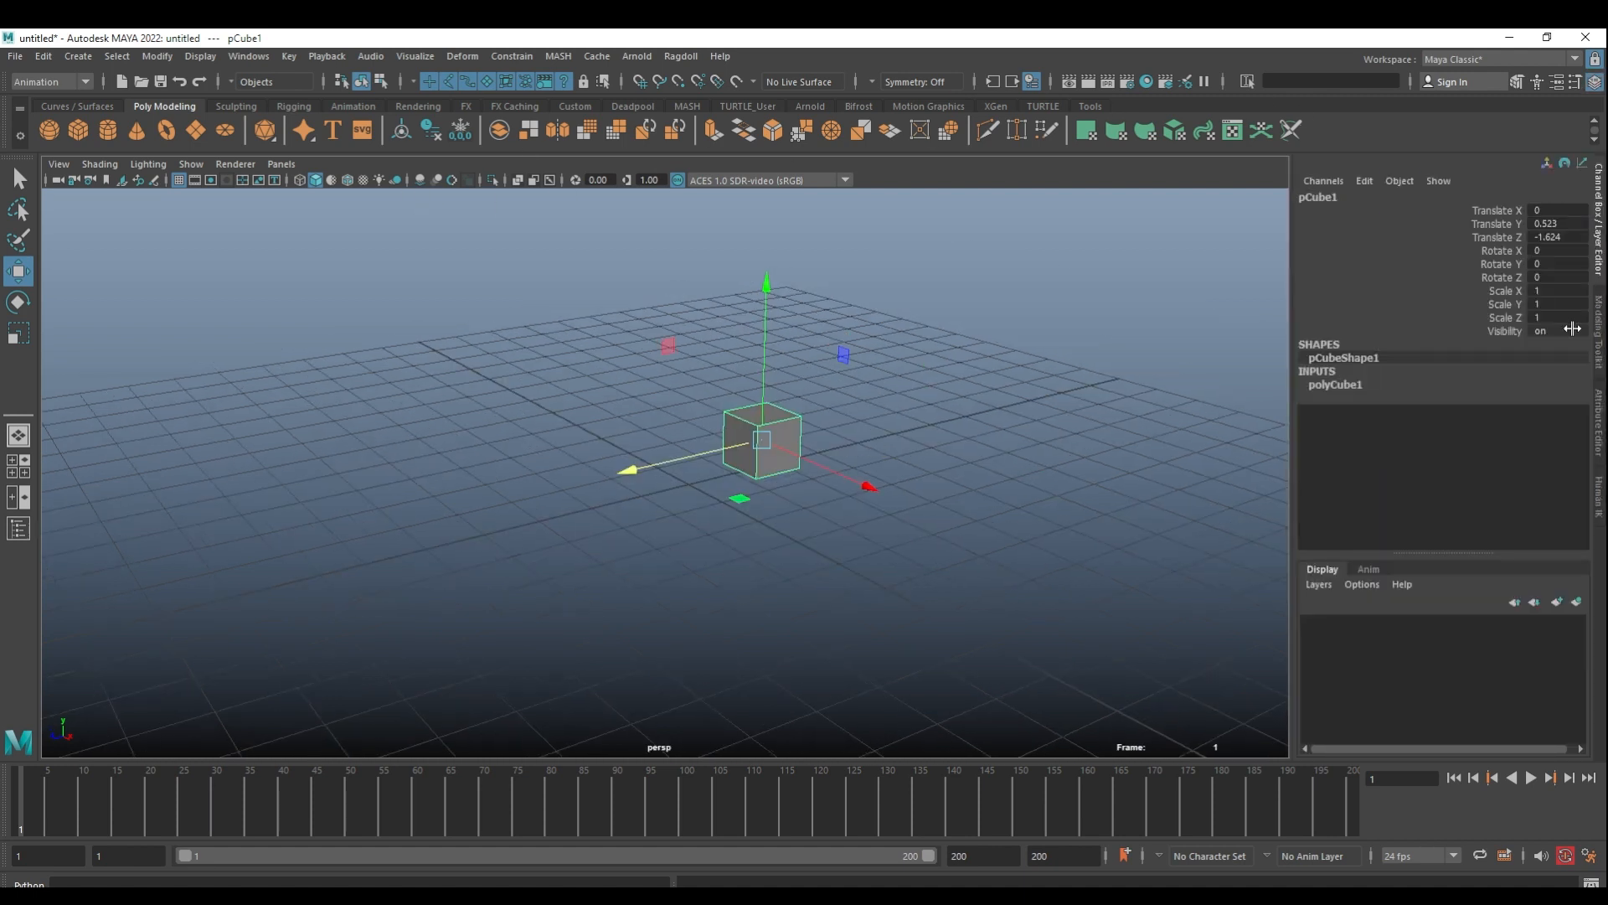
alt+drag(1207, 482, 875, 454)
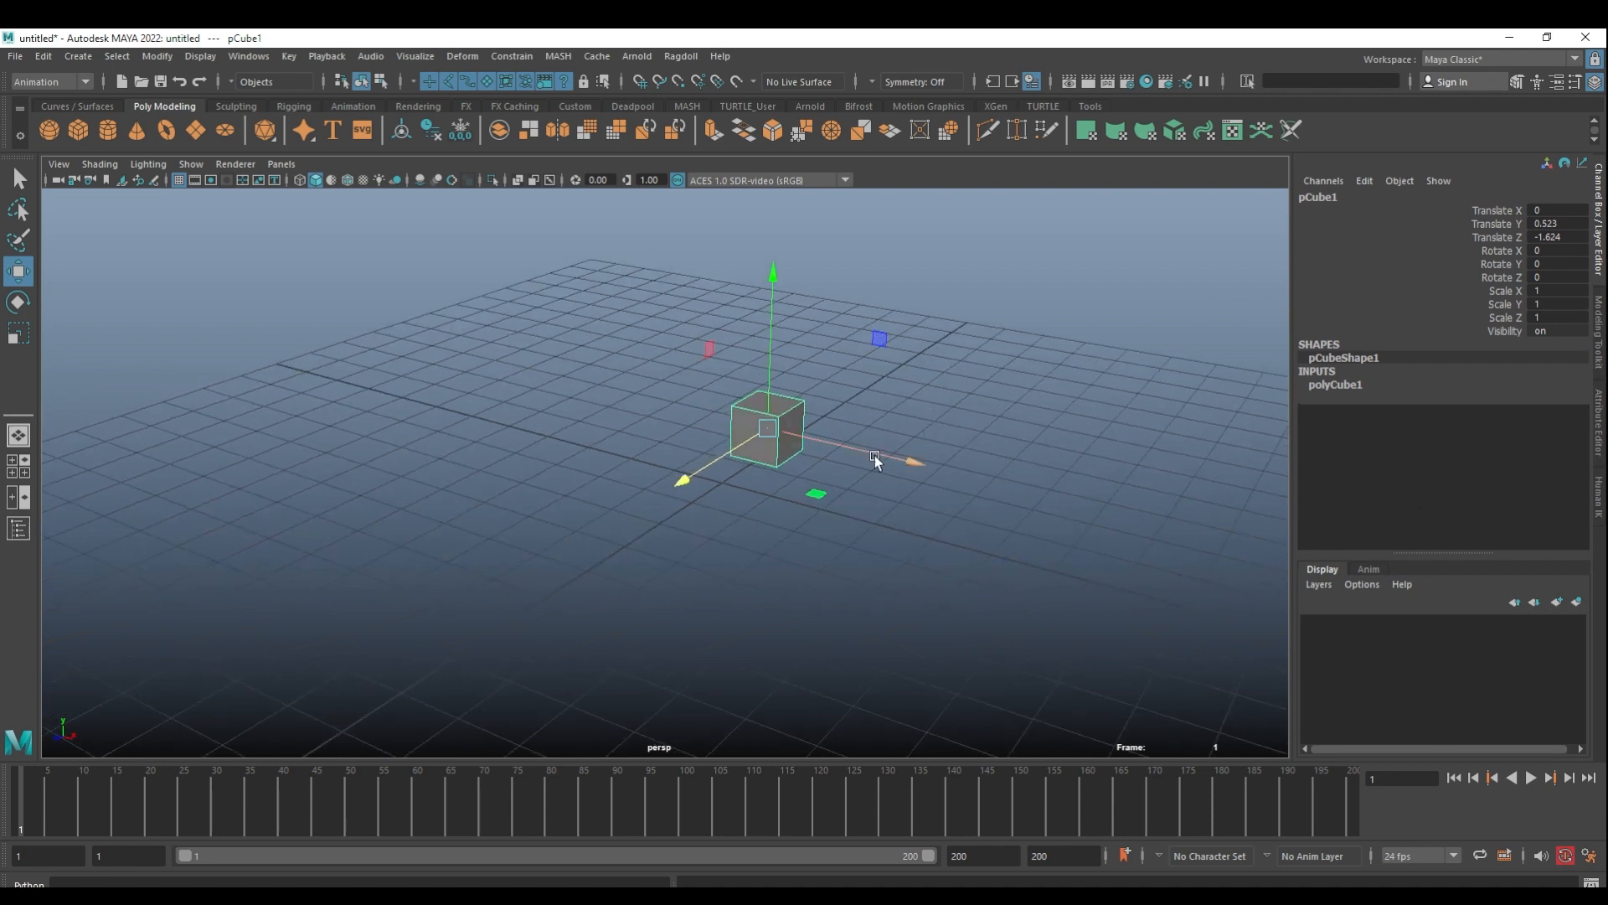
drag(692, 474, 581, 593)
drag(706, 579, 989, 523)
- Set the cube's Translate X, Y and Z channels together to 0
drag(1508, 210, 1506, 237)
click(1500, 212)
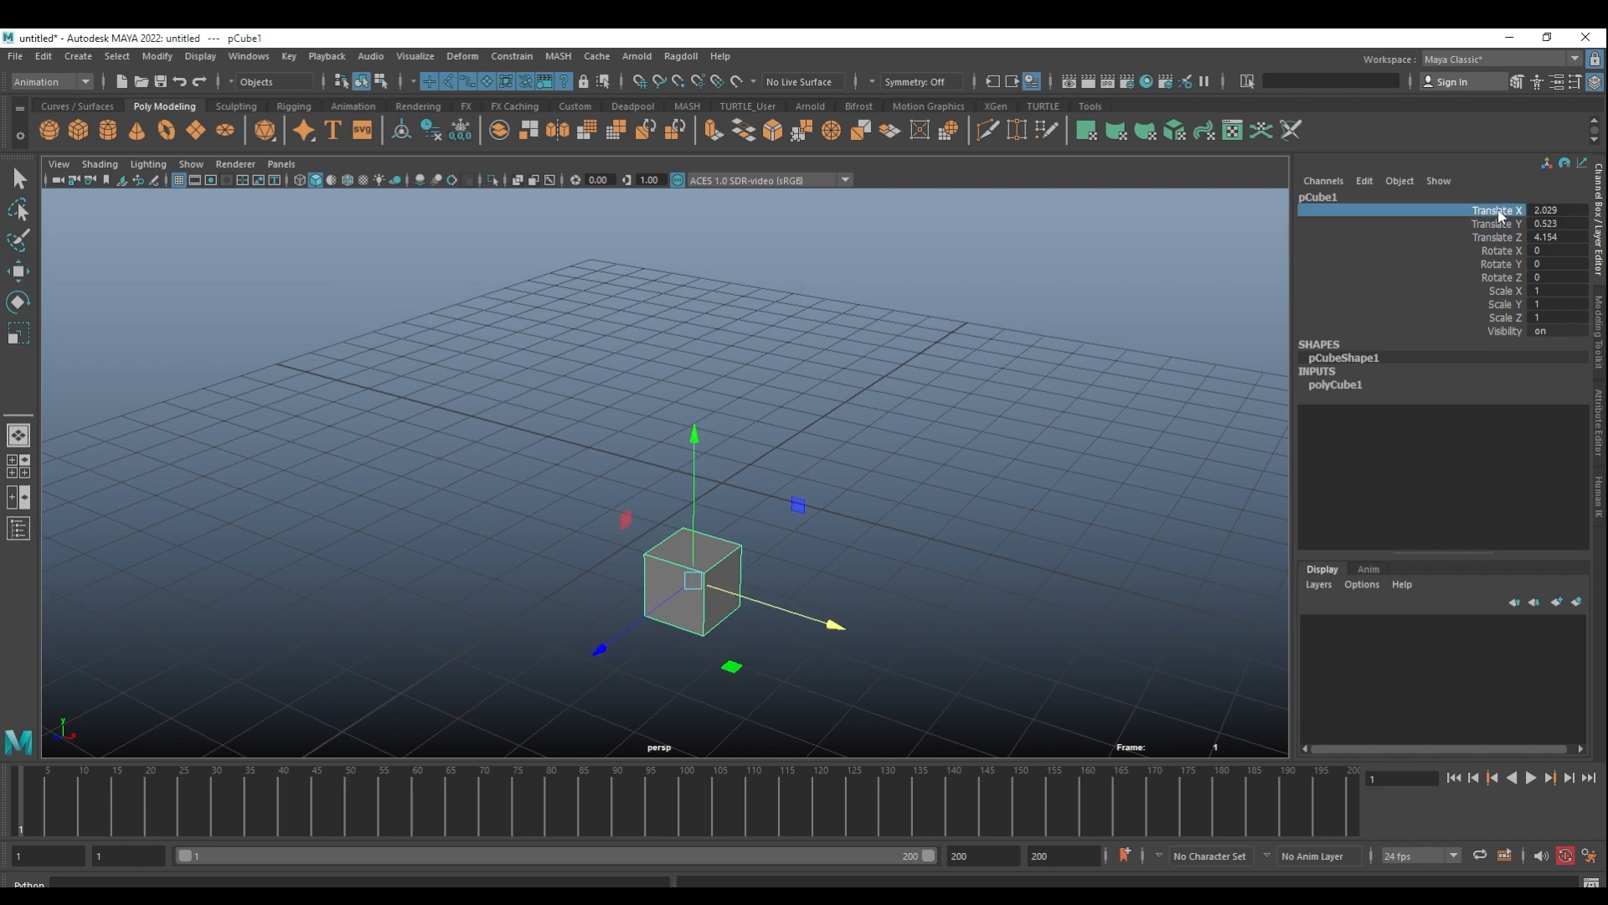
click(1498, 227)
click(1500, 239)
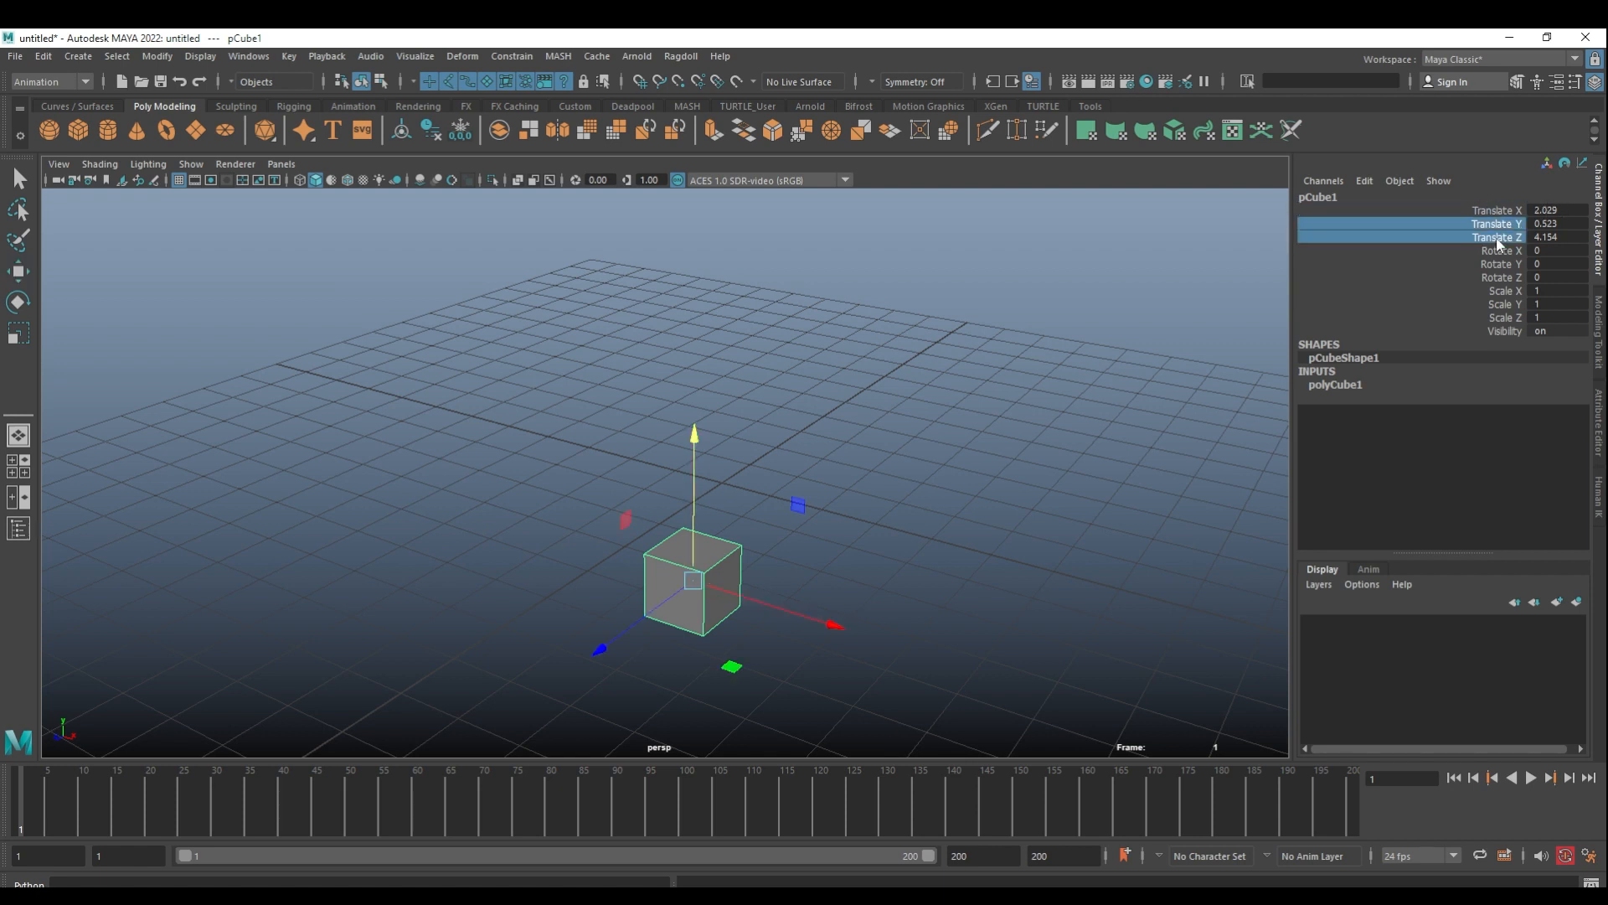
scroll(1240, 377, down, 2)
drag(1572, 209, 1563, 235)
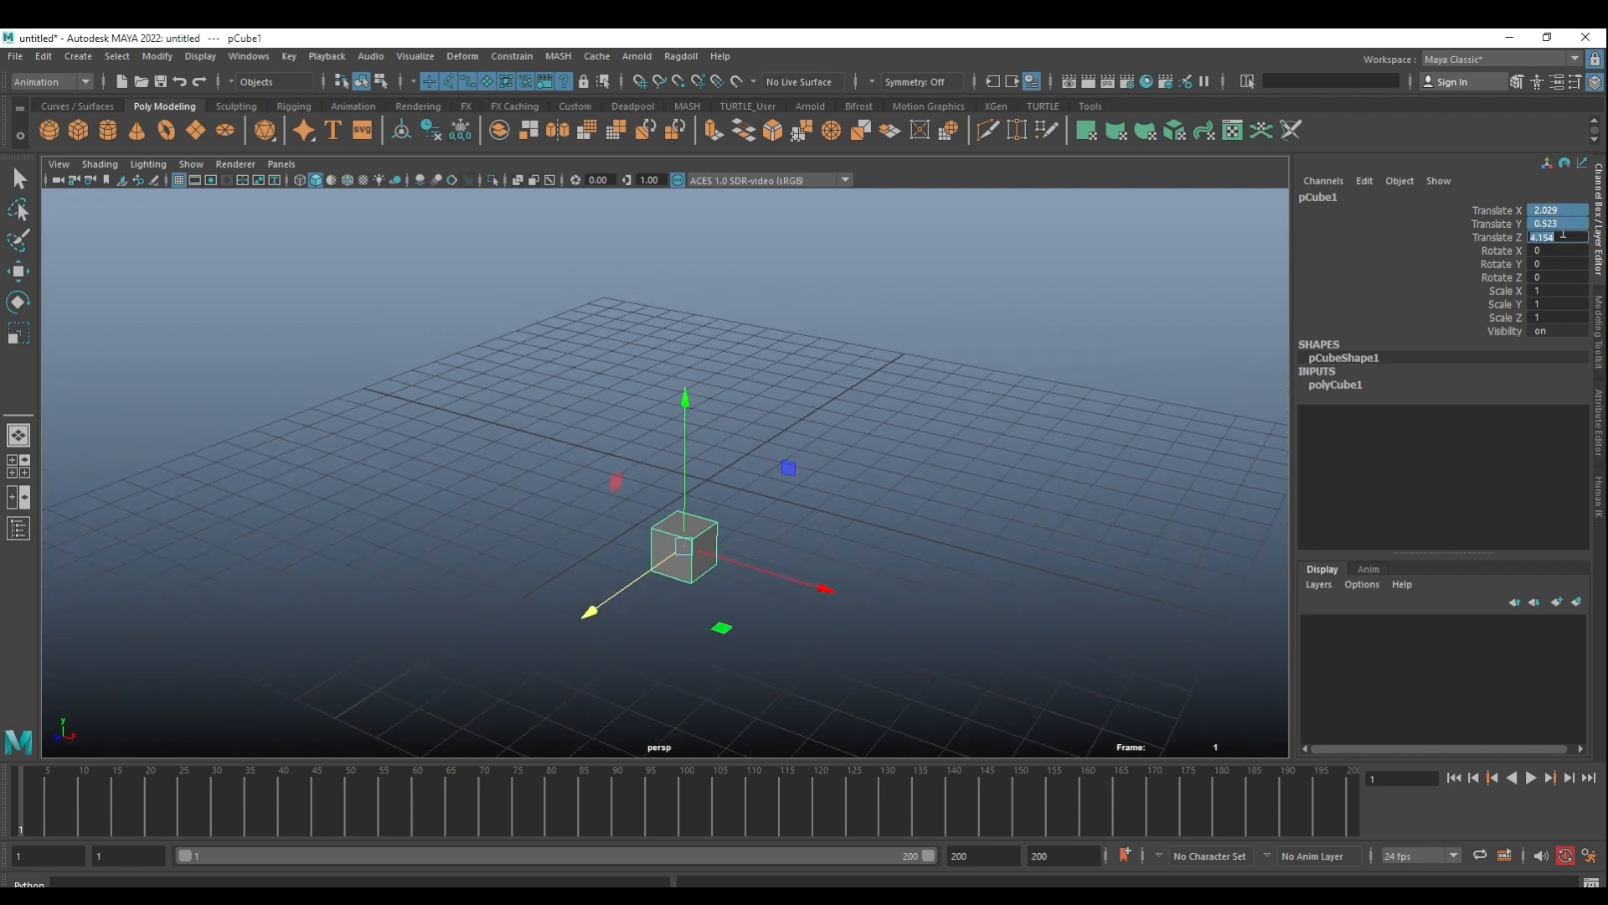
key(Return)
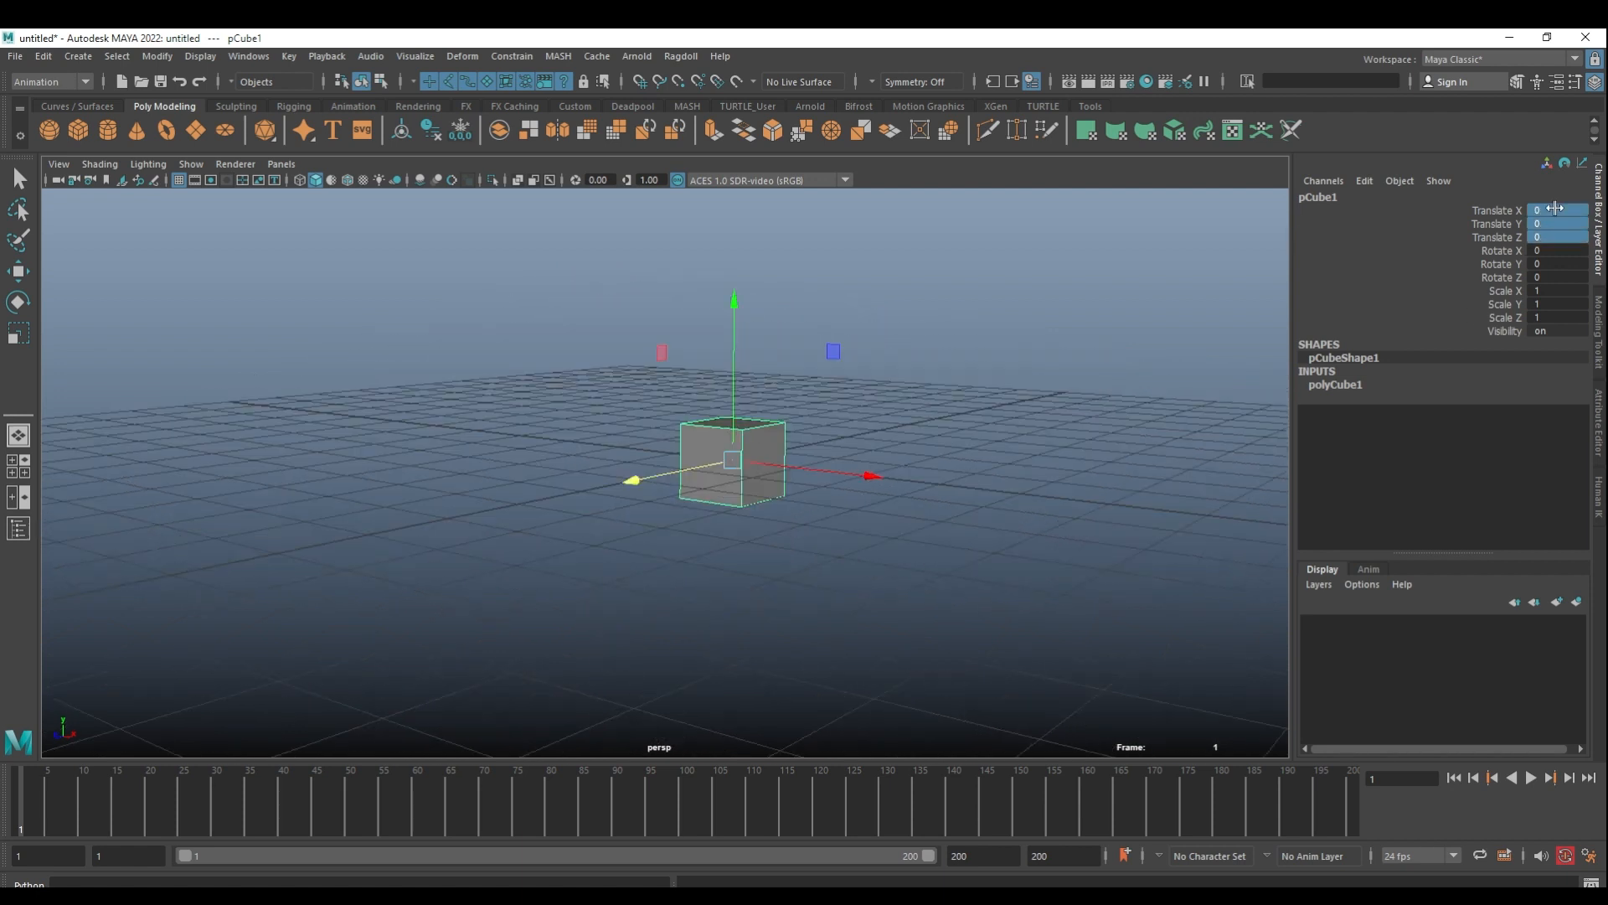
- Set the cube's Translate X to 20
alt+drag(730, 343, 994, 456)
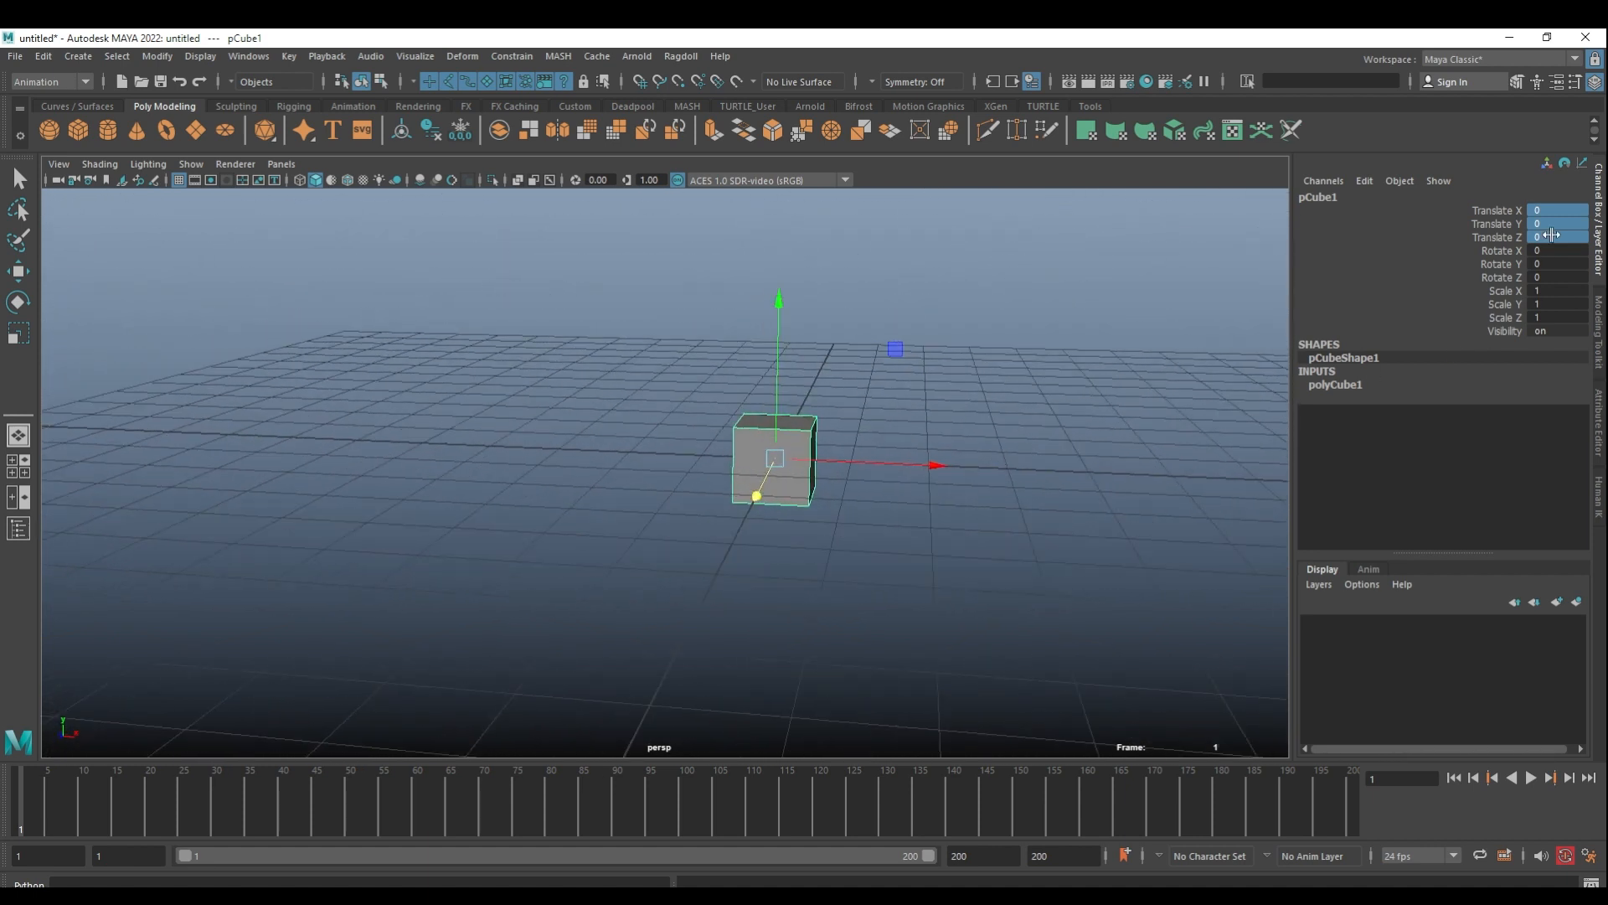
click(1513, 212)
alt+drag(889, 434, 873, 481)
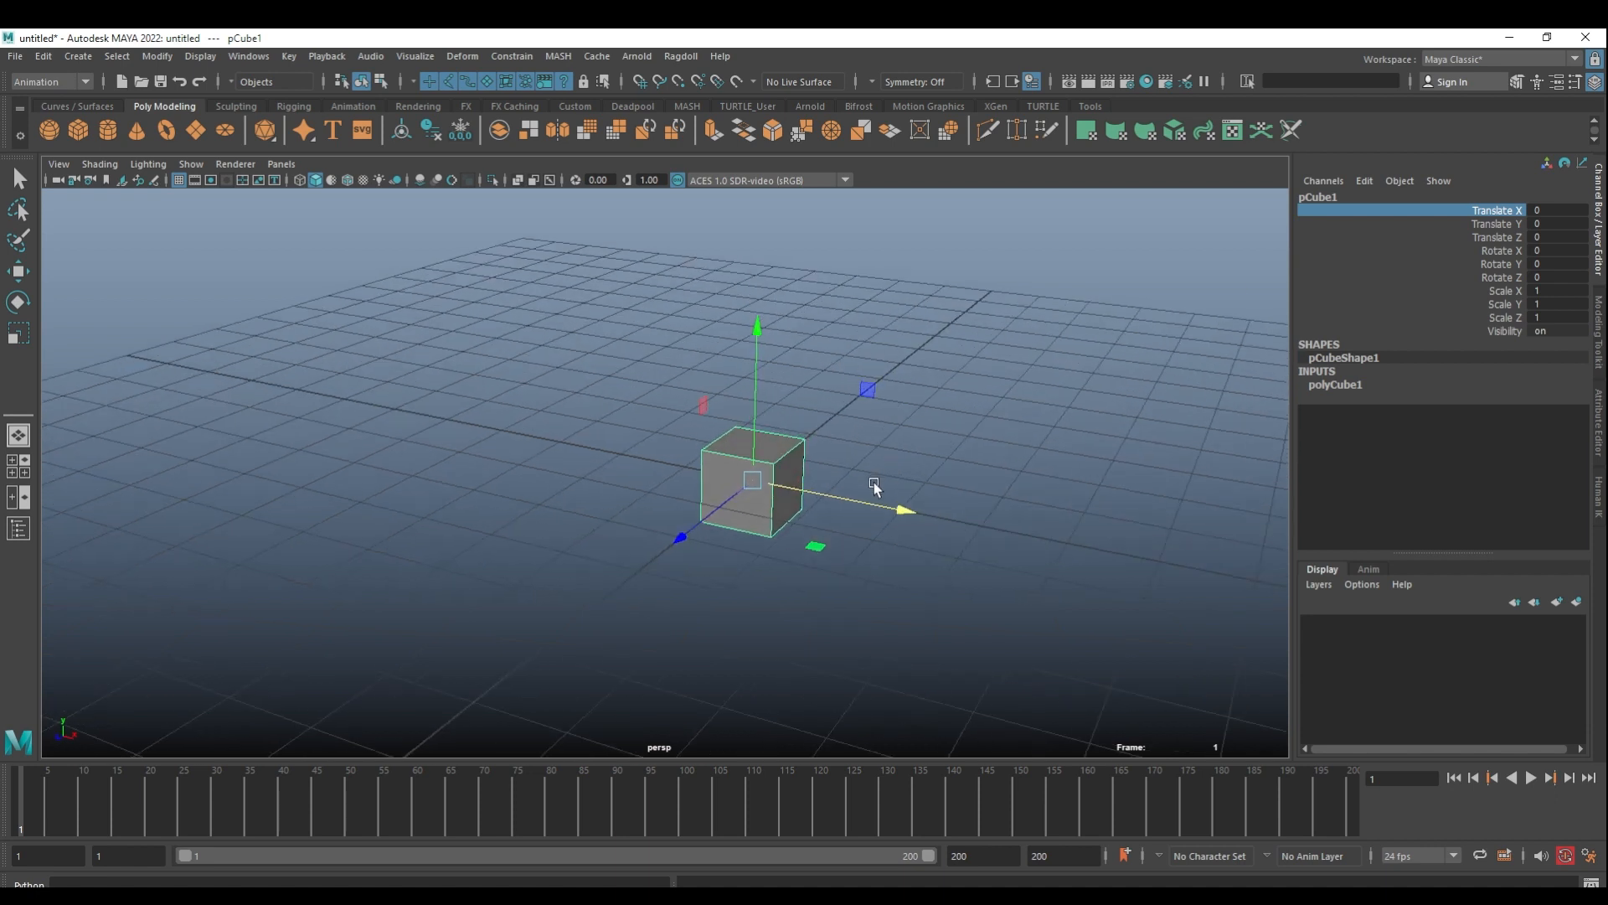
click(1555, 211)
text(20)
key(Return)
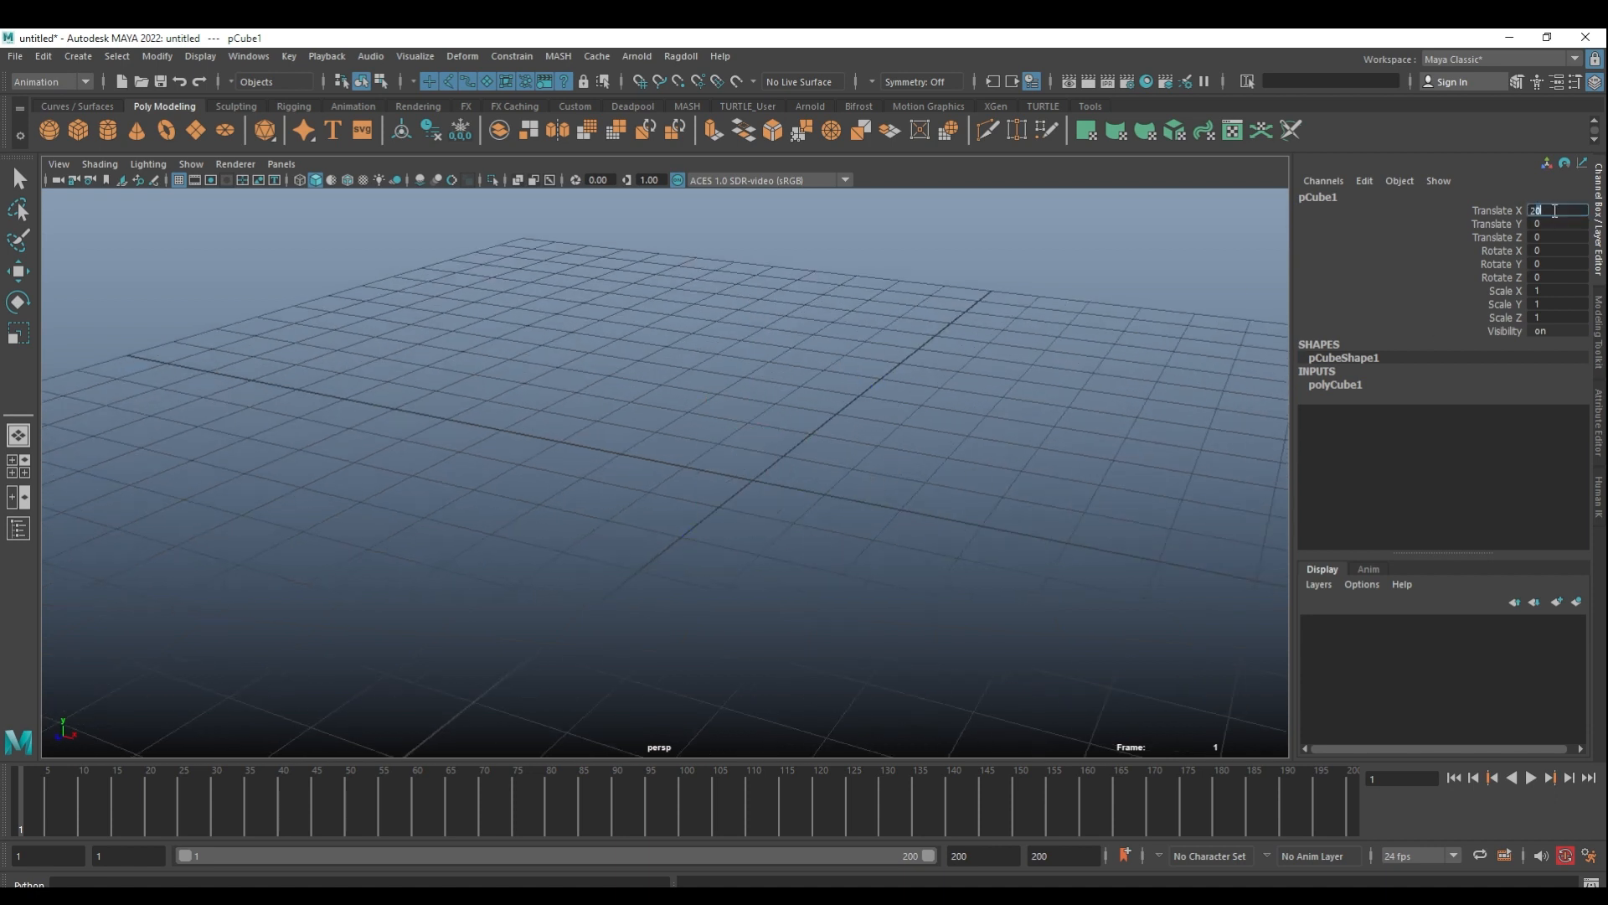
- Nudge the cube further along X, then undo both the nudge and the Translate X entry
alt+right_drag(787, 366, 453, 392)
alt+right_drag(679, 460, 733, 438)
alt+middle_drag(993, 475, 870, 457)
drag(1036, 547, 1073, 555)
key(ctrl+z)
key(ctrl+z)
alt+drag(624, 481, 811, 472)
alt+right_drag(811, 472, 983, 514)
alt+drag(983, 514, 938, 513)
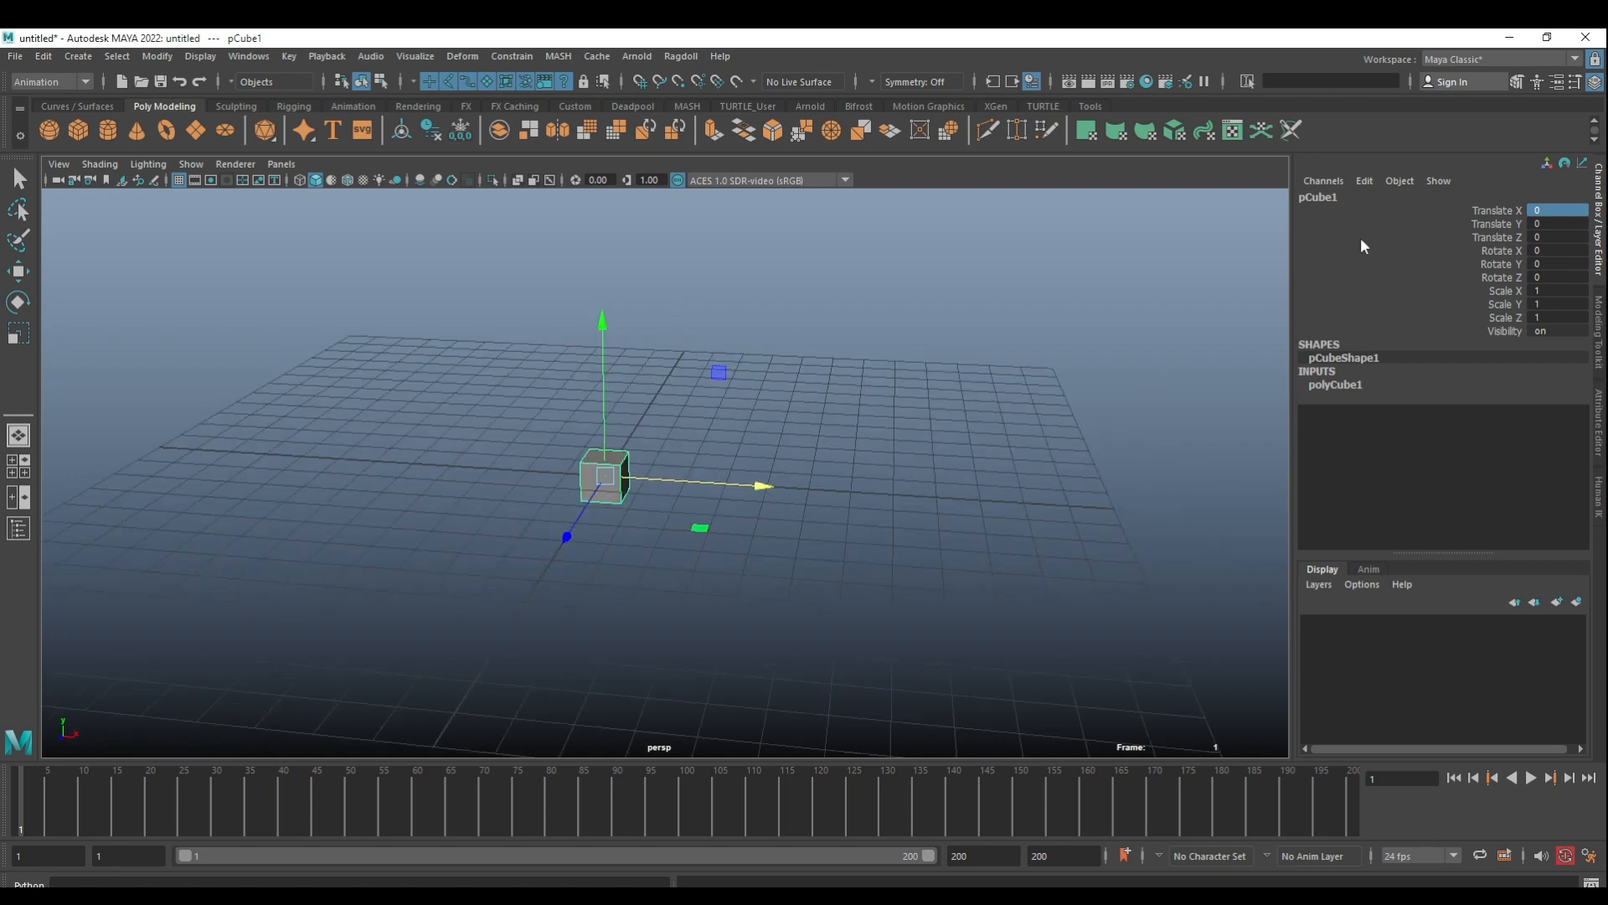
- Set the cube's Translate X to -20 and undo the change
click(1556, 210)
text(-20)
key(Return)
alt+right_drag(672, 420, 355, 440)
alt+middle_drag(355, 439, 471, 427)
key(ctrl+z)
- Move the cube freely to about X -0.428, Y 1.43, Z -0.432, and undo the move
alt+drag(838, 502, 776, 521)
alt+right_drag(776, 521, 937, 536)
alt+drag(937, 536, 557, 492)
alt+right_drag(557, 493, 653, 511)
alt+middle_drag(653, 512, 684, 470)
drag(653, 438, 667, 349)
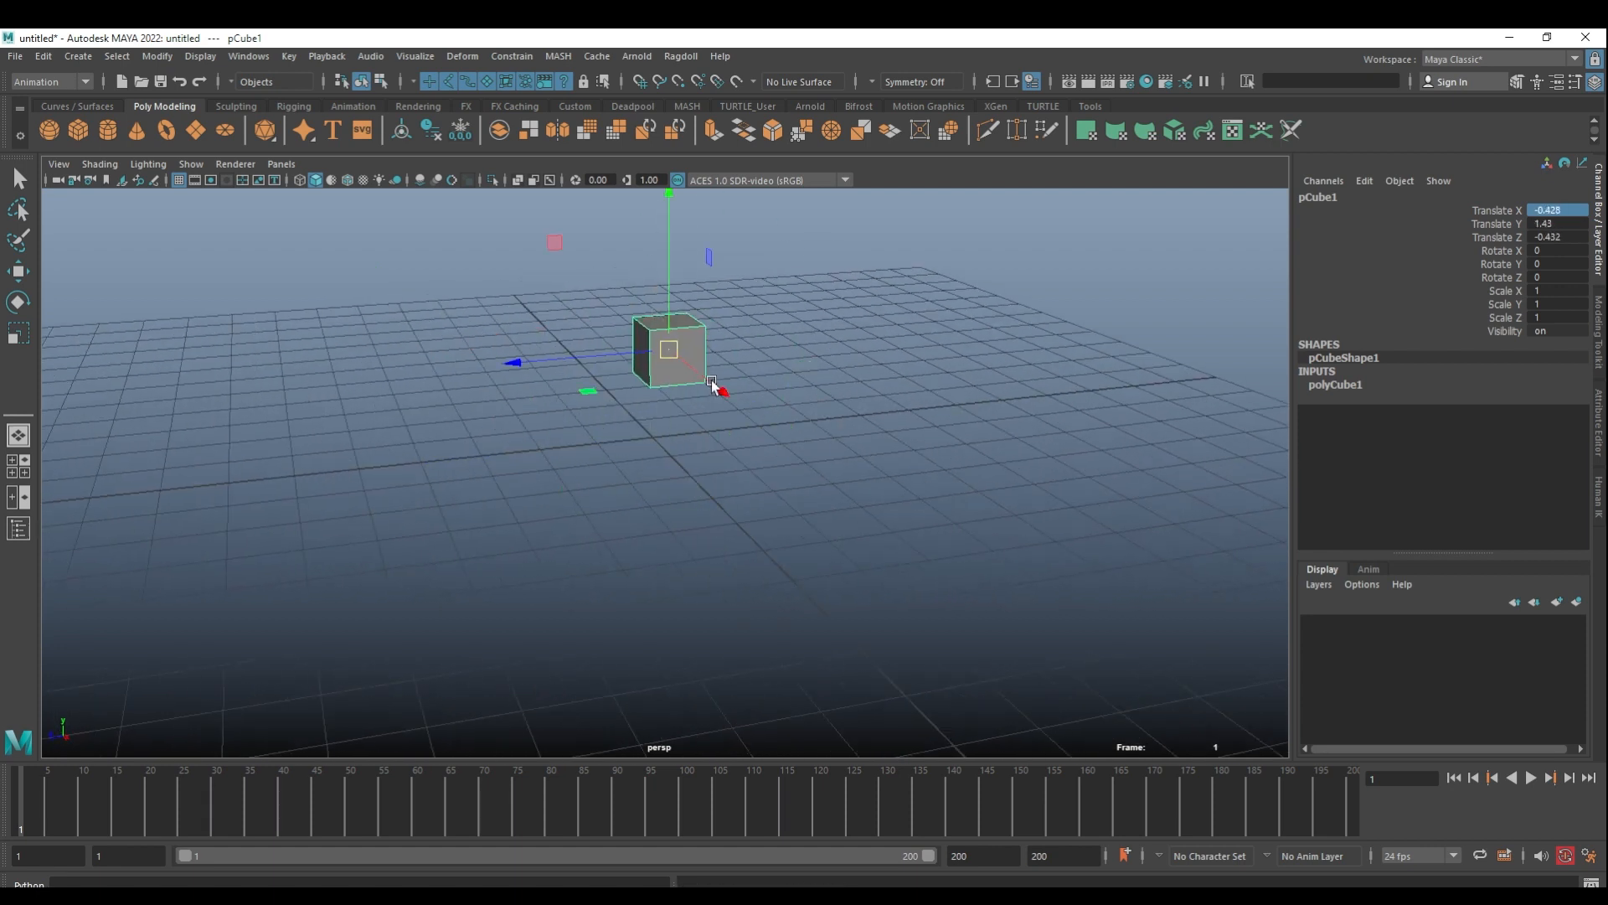
key(ctrl+z)
- Adjust the cube's Rotate X, Y and Z channels together and undo the rotation
drag(1483, 250, 1493, 275)
mouse_move(809, 451)
middle_down()
mouse_move(872, 467)
mouse_move(851, 435)
mouse_move(790, 438)
middle_up()
key(ctrl+z)
- Select the cube's Scale X, Y and Z channels together, and then select Scale Y alone
drag(1498, 204, 1496, 318)
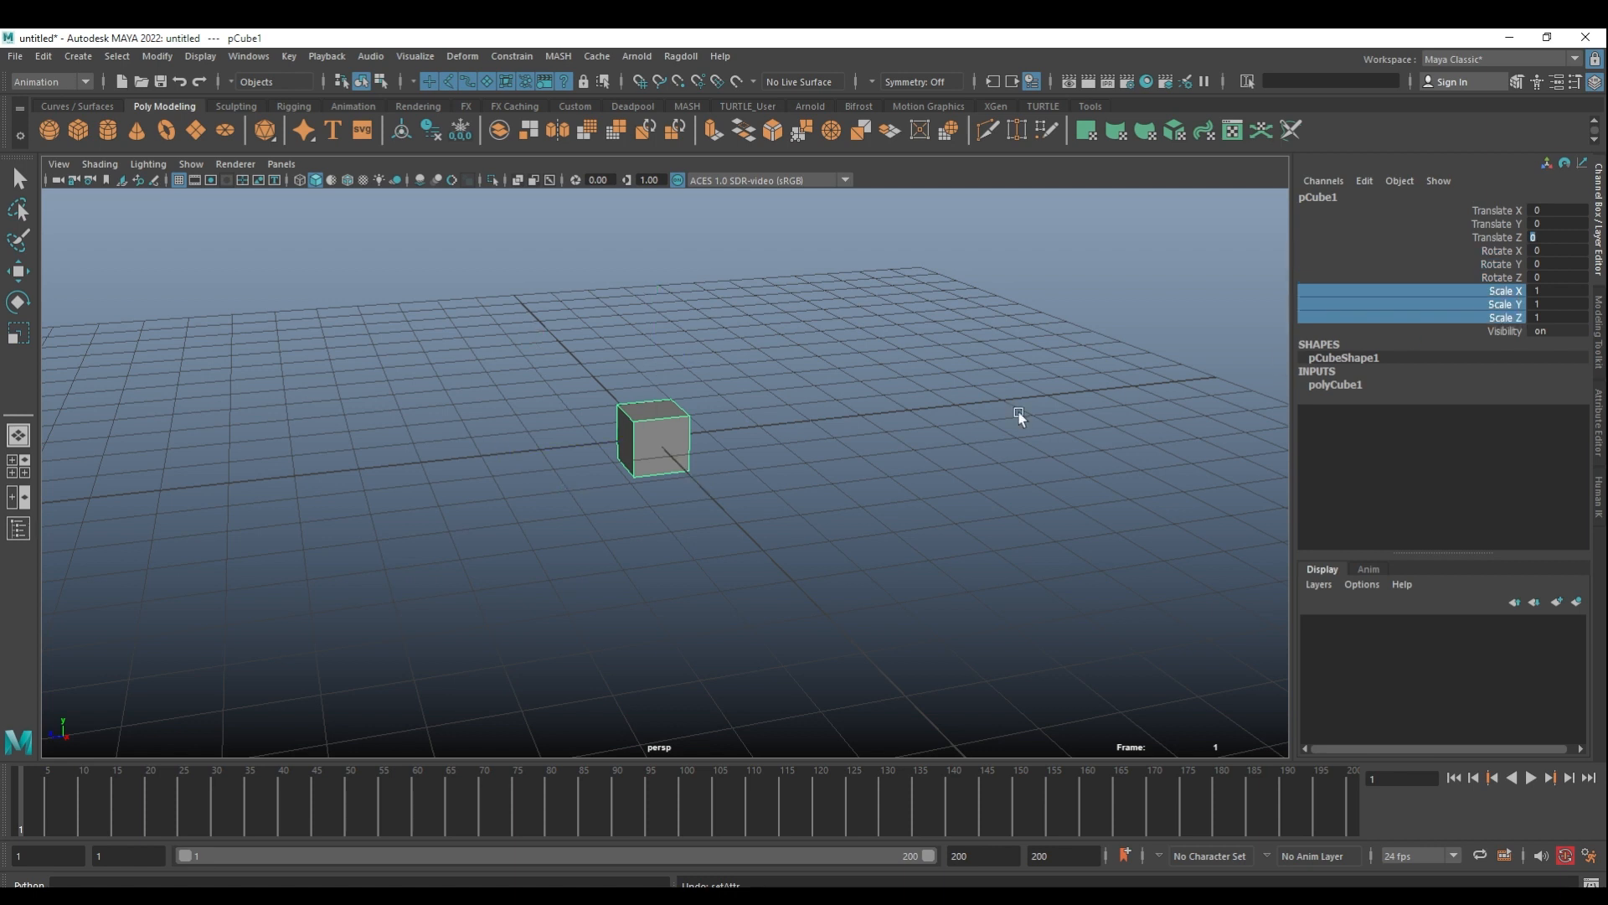
alt+drag(1020, 417, 977, 394)
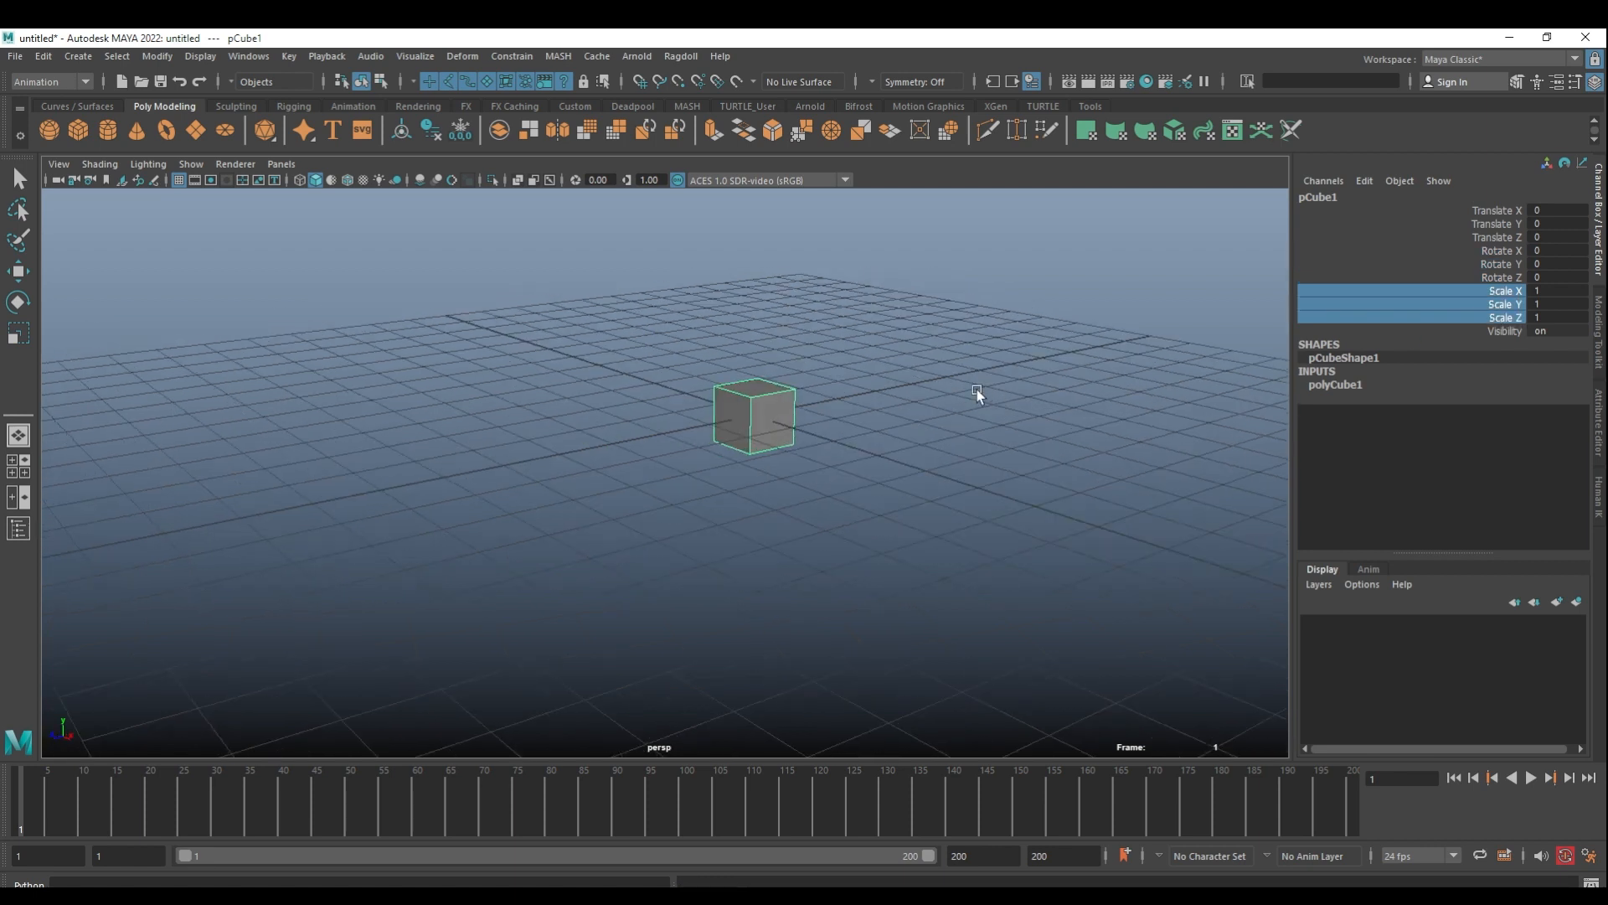
click(1502, 308)
alt+drag(751, 442, 798, 411)
alt+drag(963, 401, 905, 420)
- Try the Move tool and the Rotate tool on the cube, undoing the changes
key(q)
key(w)
alt+drag(1001, 404, 553, 378)
key(ctrl+z)
click(20, 310)
key(ctrl+z)
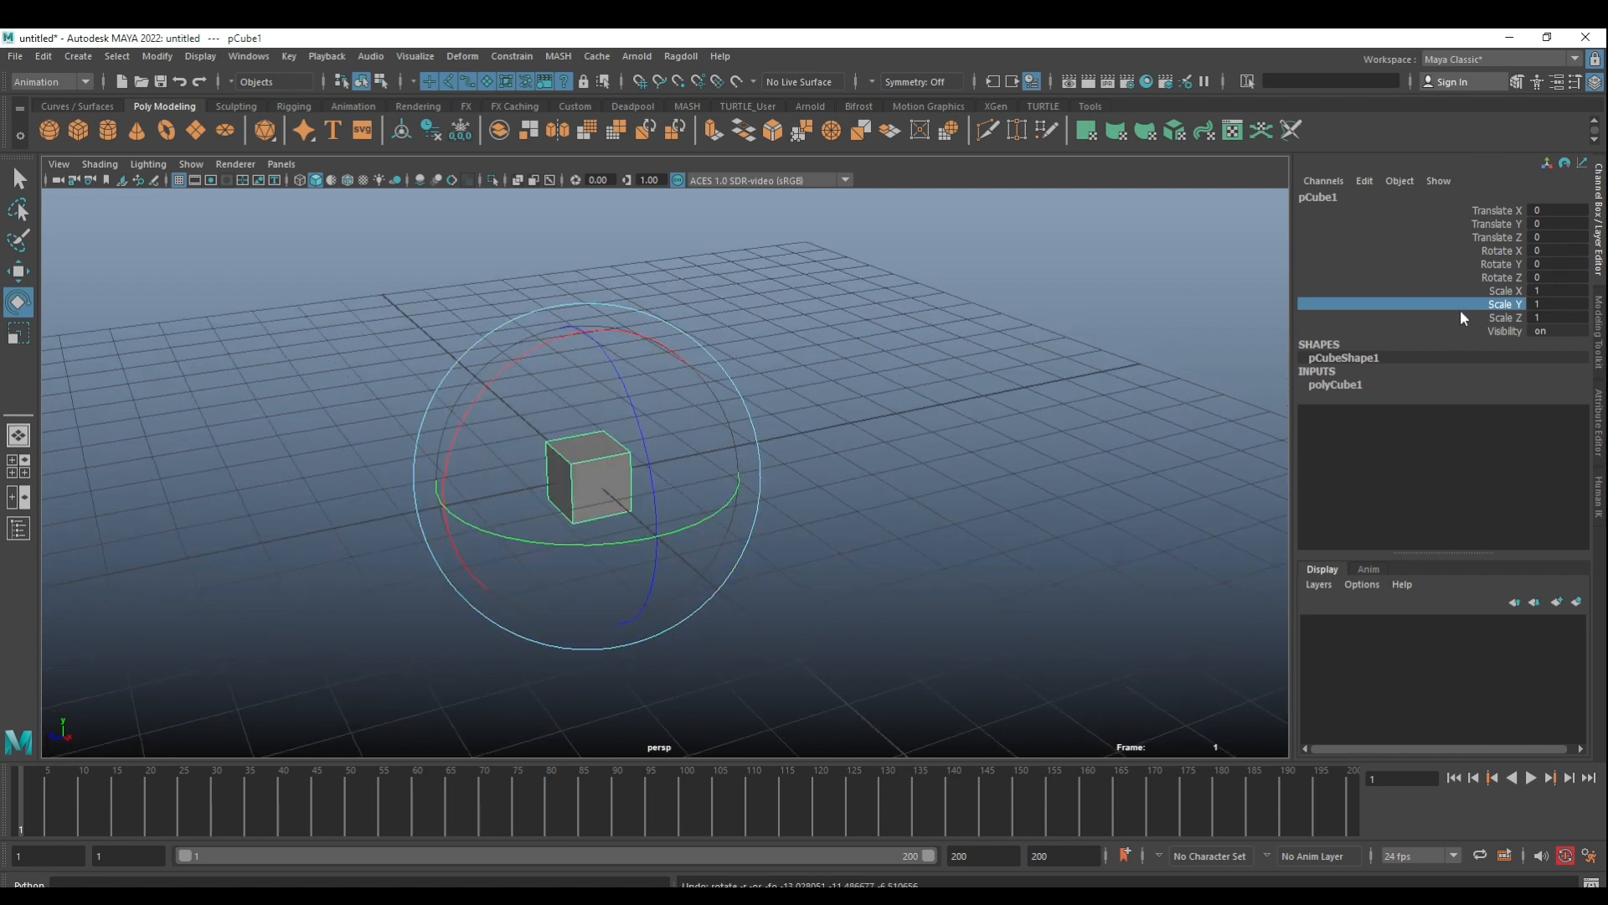
- Switch to the Move tool, try its axis handles on the cube, and undo the last change
alt+drag(1071, 339, 802, 368)
key(w)
alt+drag(454, 415, 485, 403)
drag(388, 390, 620, 387)
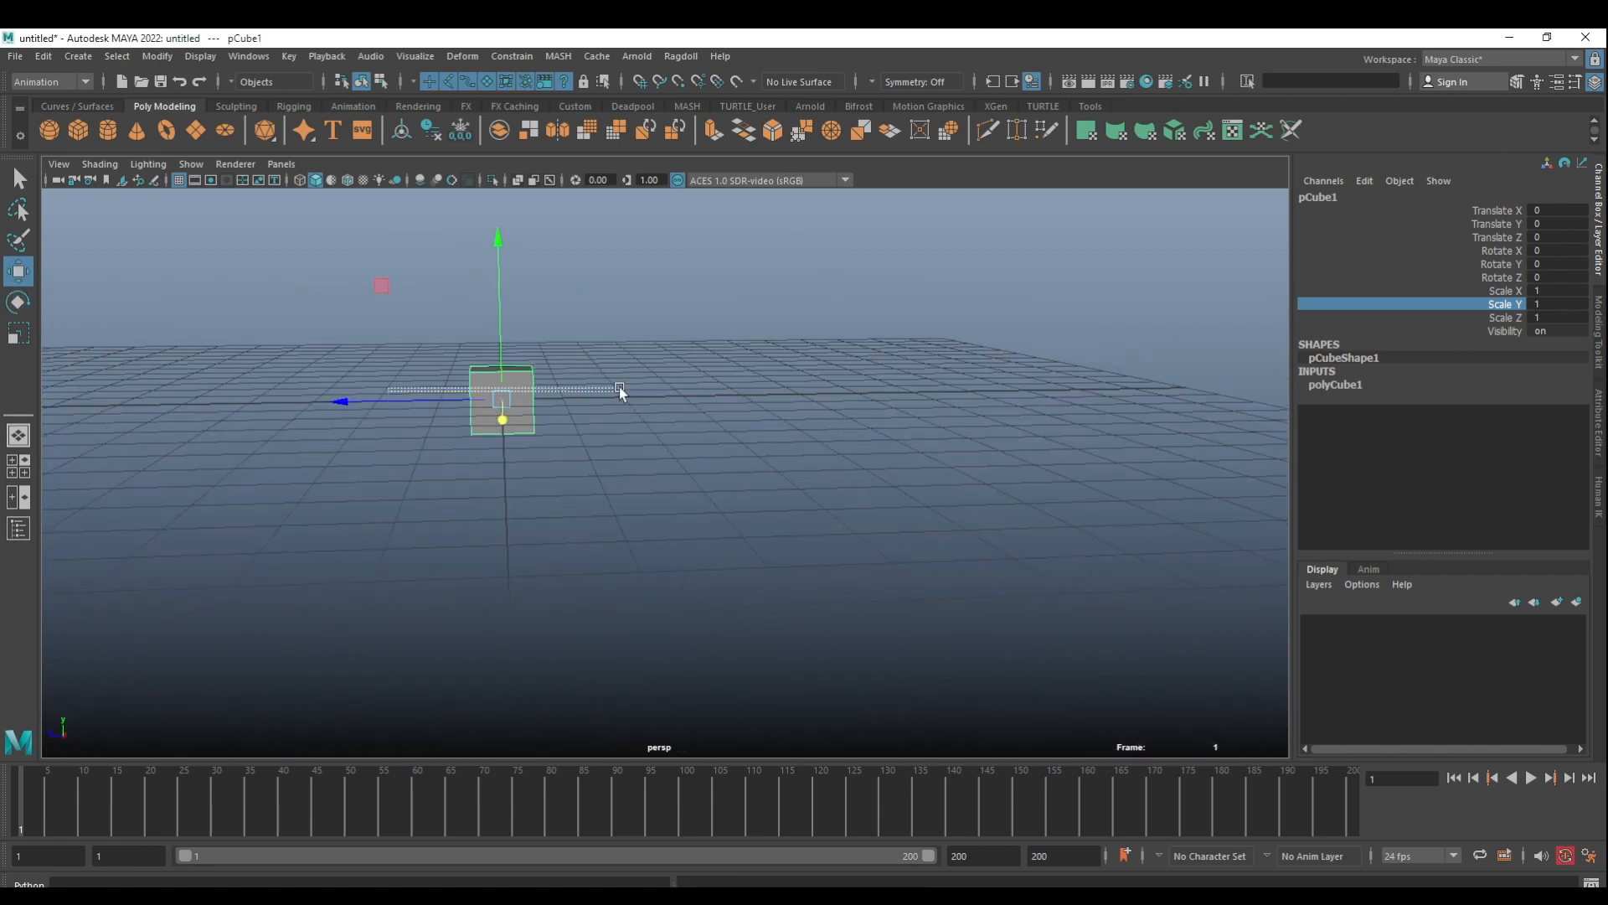
alt+drag(510, 430, 597, 440)
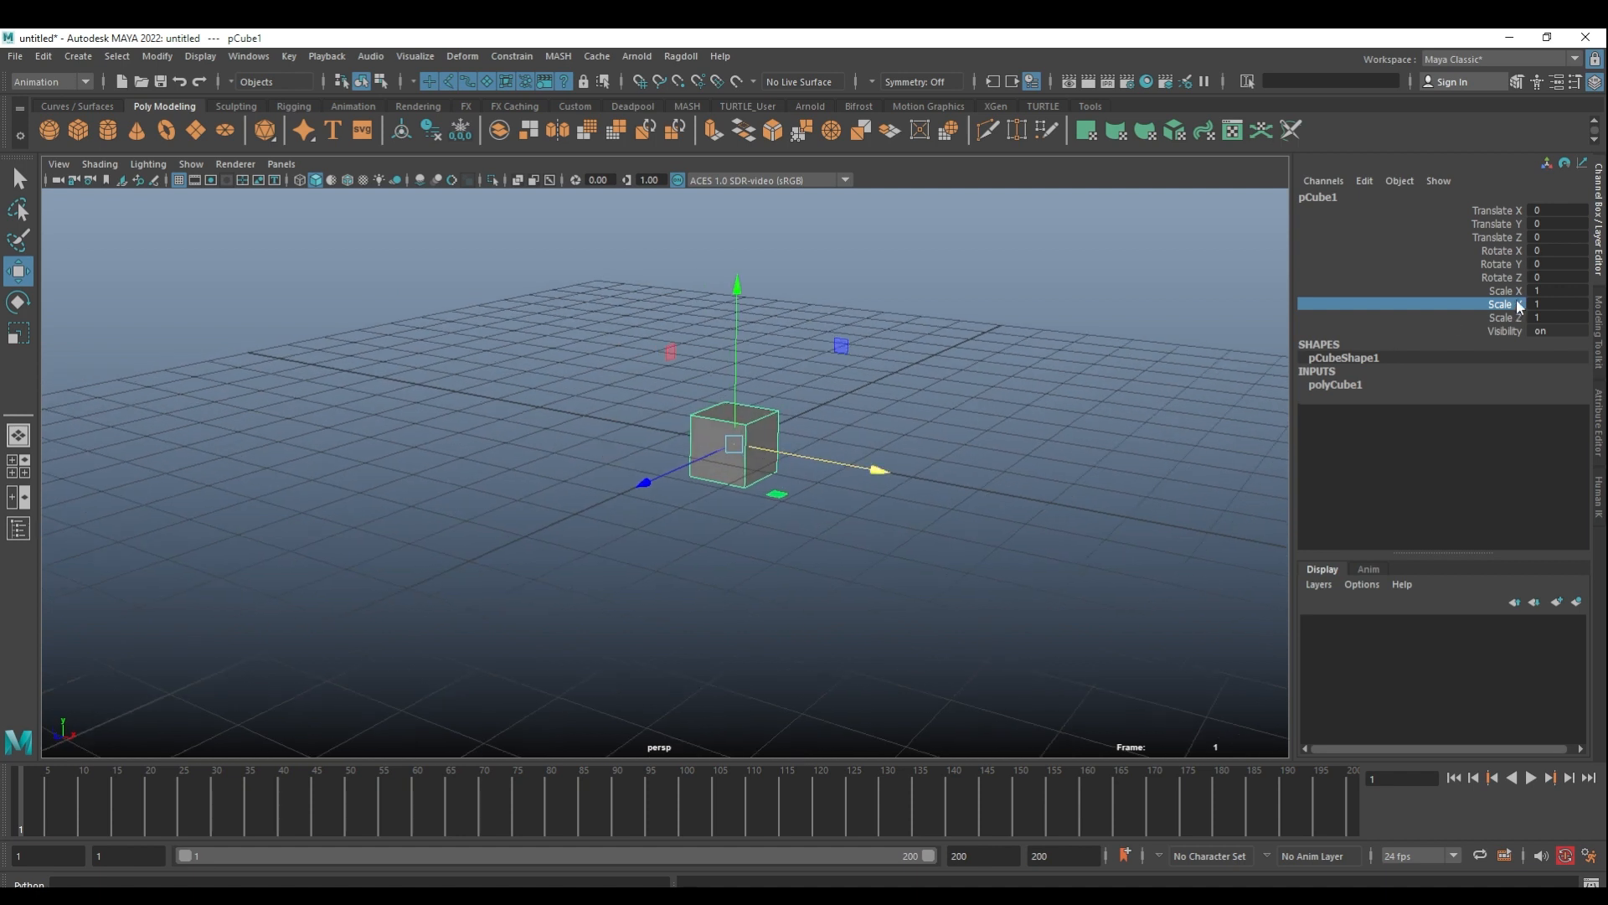
alt+drag(922, 402, 804, 311)
key(ctrl+z)
alt+drag(838, 410, 916, 460)
- Deselect and reselect the cube, raise it to about Translate Y 0.512, and undo the extra move
click(977, 455)
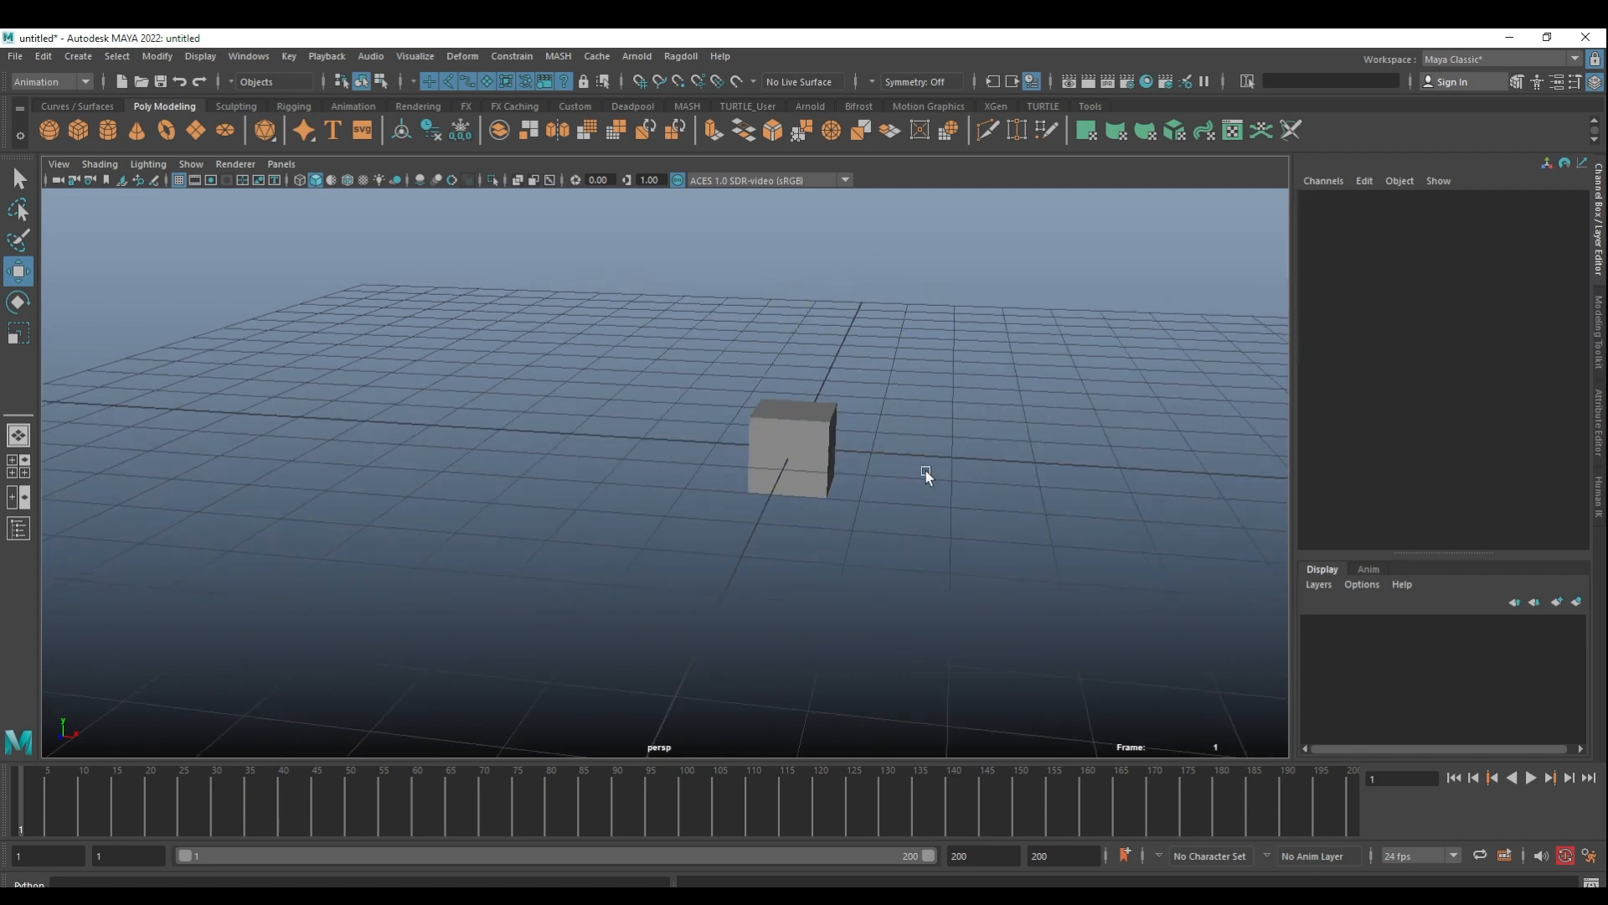
click(772, 429)
mouse_move(771, 429)
alt+mouse_down()
mouse_move(764, 451)
mouse_move(786, 437)
alt+mouse_up()
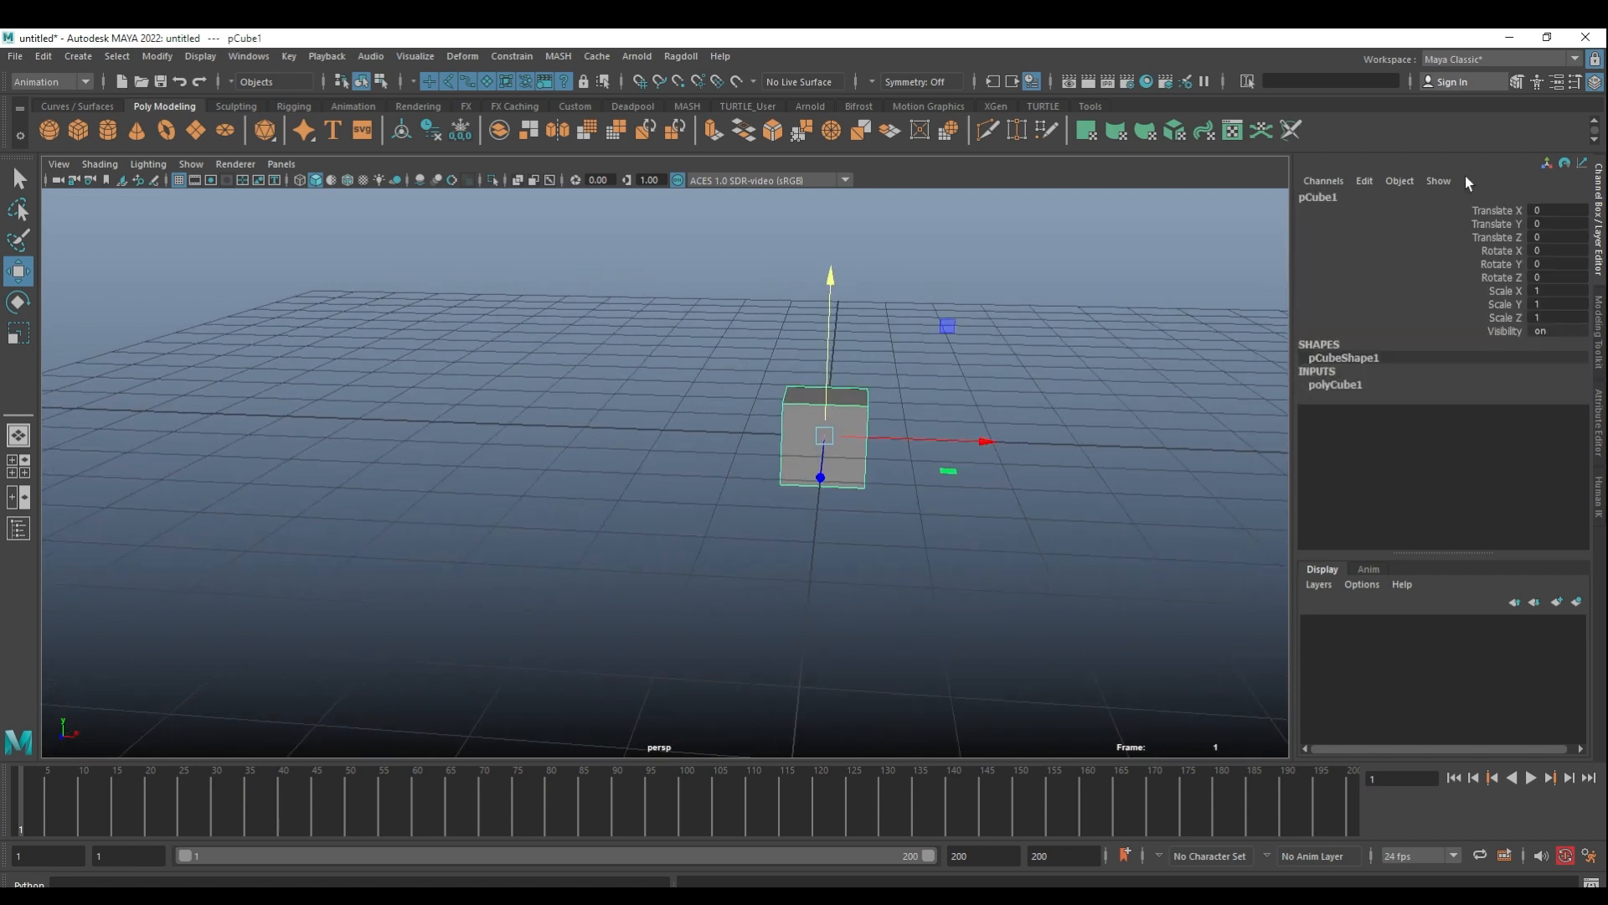
alt+drag(1206, 383, 1066, 394)
drag(799, 298, 633, 427)
key(ctrl+z)
- Move the cube along X to about 5.848 and undo the move
drag(839, 439, 1206, 449)
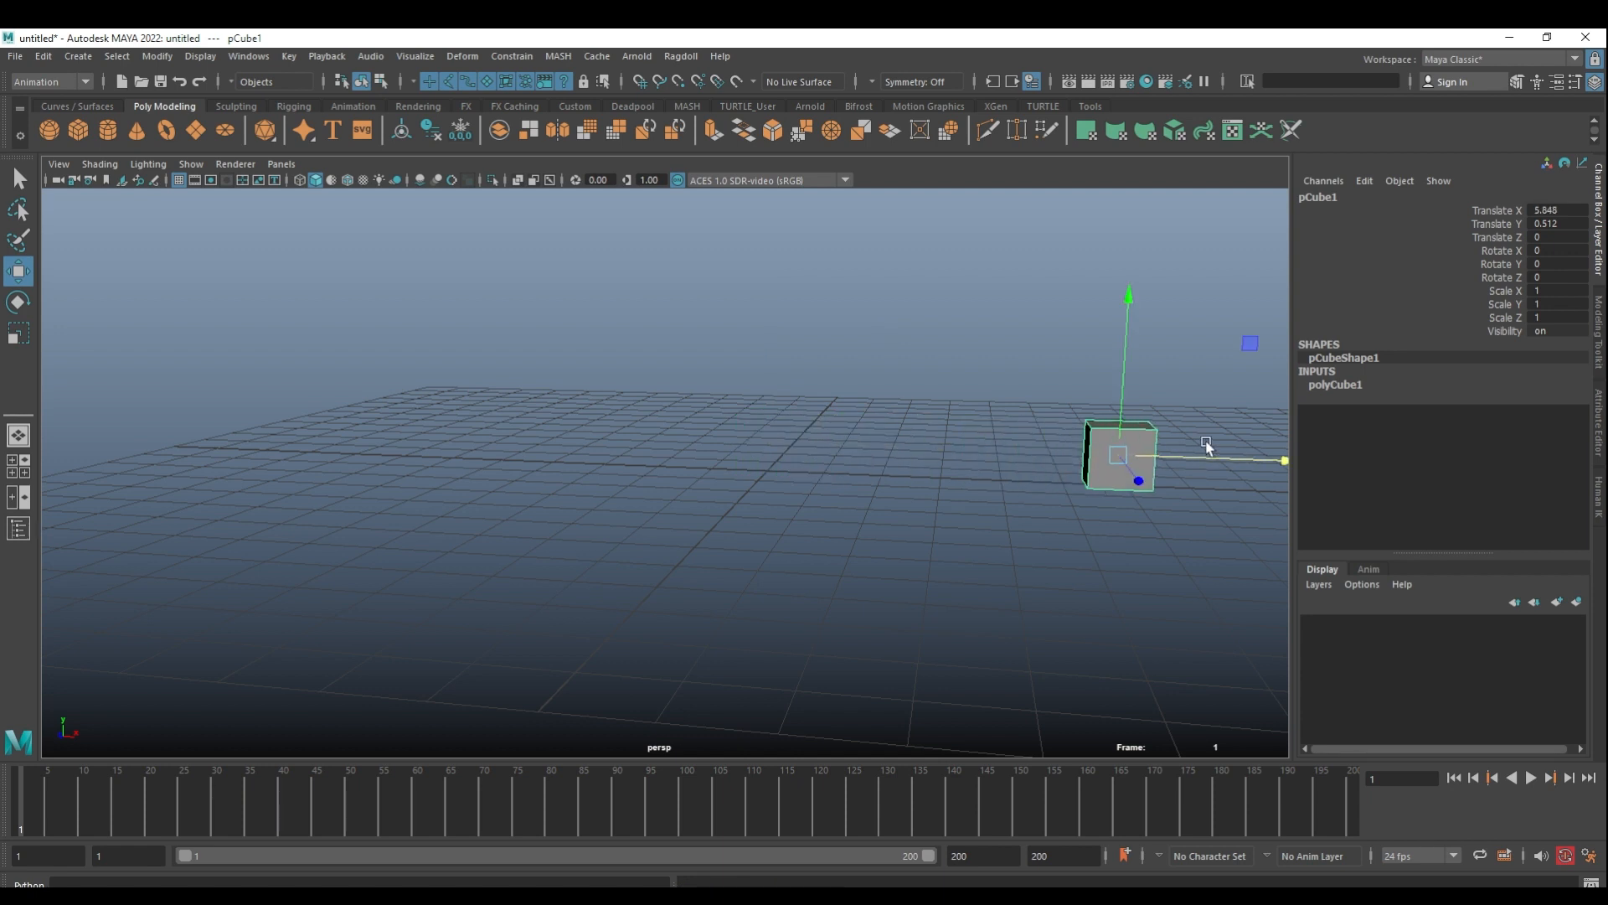
key(ctrl+z)
alt+drag(1028, 465, 961, 460)
- Select the cube's Translate X, Rotate X and Translate Y channels one at a time to compare their manipulator handles
click(1488, 212)
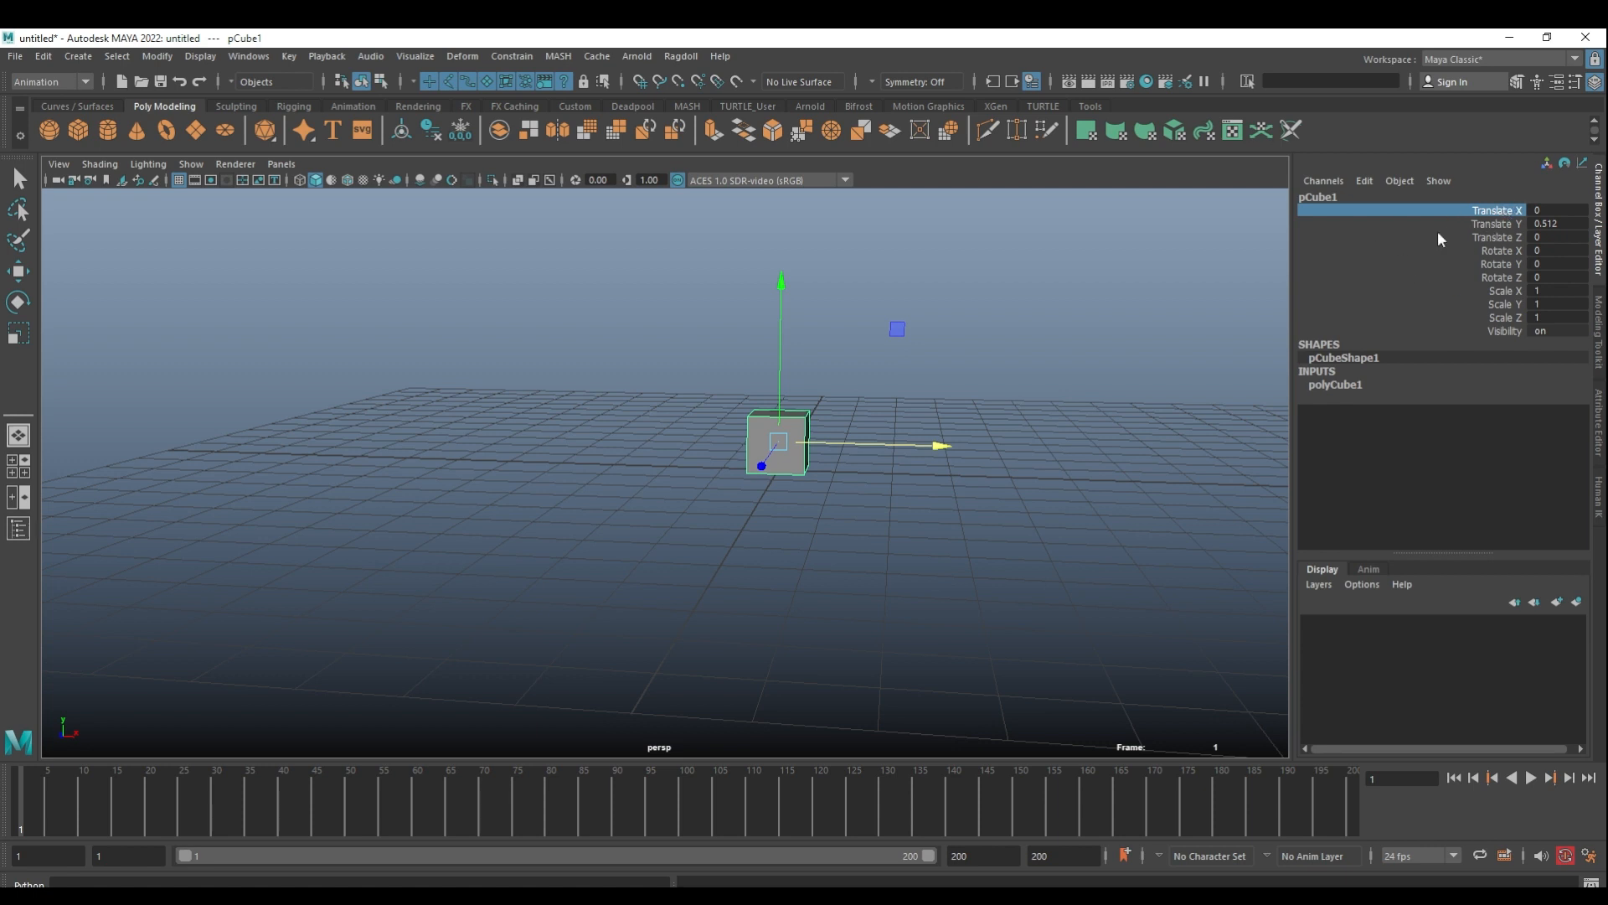
click(1498, 250)
click(1498, 210)
click(1498, 224)
- Use the Translate Z channel to move the cube to about -4.854 along Z, and undo the move
click(1496, 238)
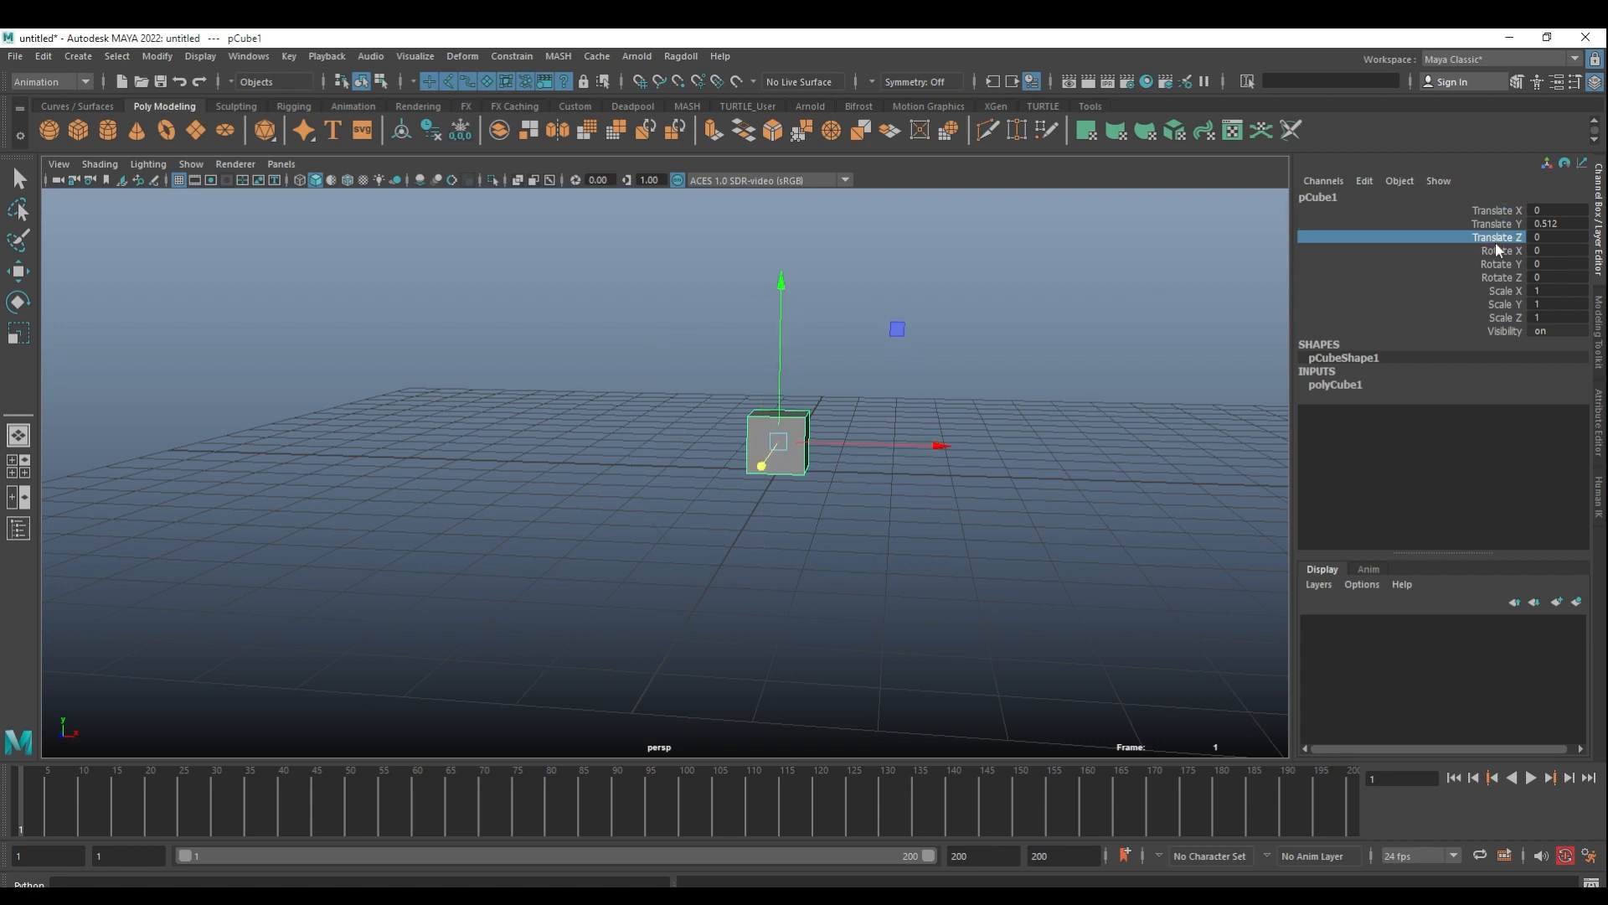
alt+drag(994, 362, 910, 359)
middle_drag(910, 359, 989, 378)
alt+drag(992, 380, 689, 413)
middle_drag(688, 412, 934, 394)
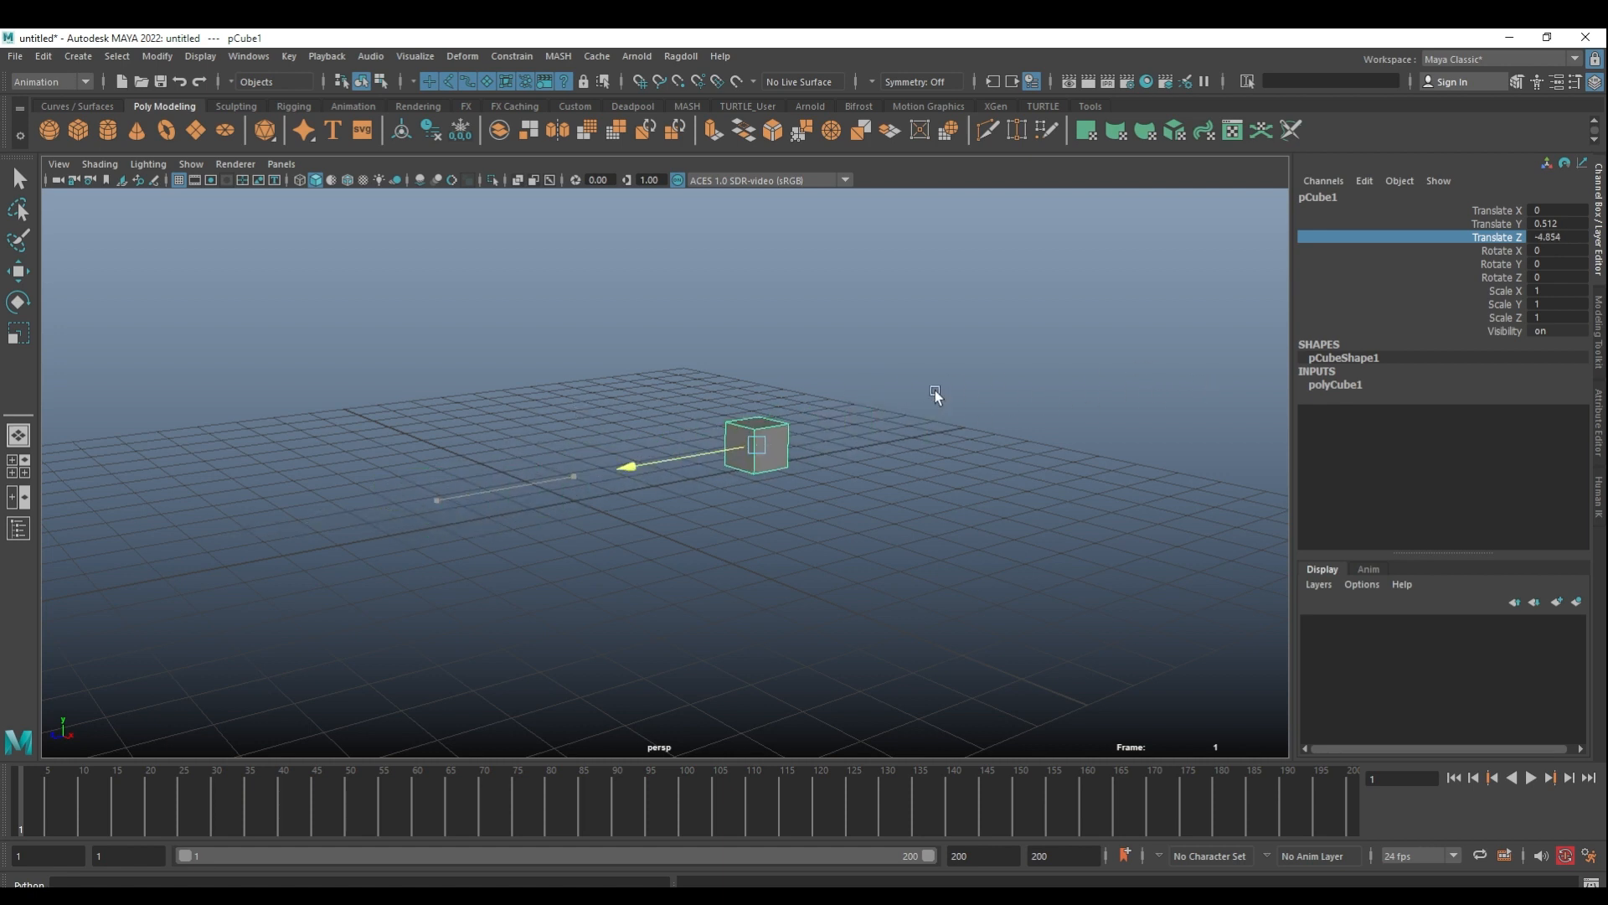
key(ctrl+z)
- Rotate the cube to about Rotate X 90.879, Y -27.964 and Z 8.351
key(e)
click(1504, 250)
middle_drag(911, 410, 771, 482)
alt+drag(771, 483, 964, 393)
- Scale the cube uniformly to 3.8 using the Scale X, Y and Z channels together, and return to the selection tool
drag(1495, 291, 1496, 317)
middle_drag(958, 457, 922, 464)
middle_drag(980, 510, 955, 466)
key(q)
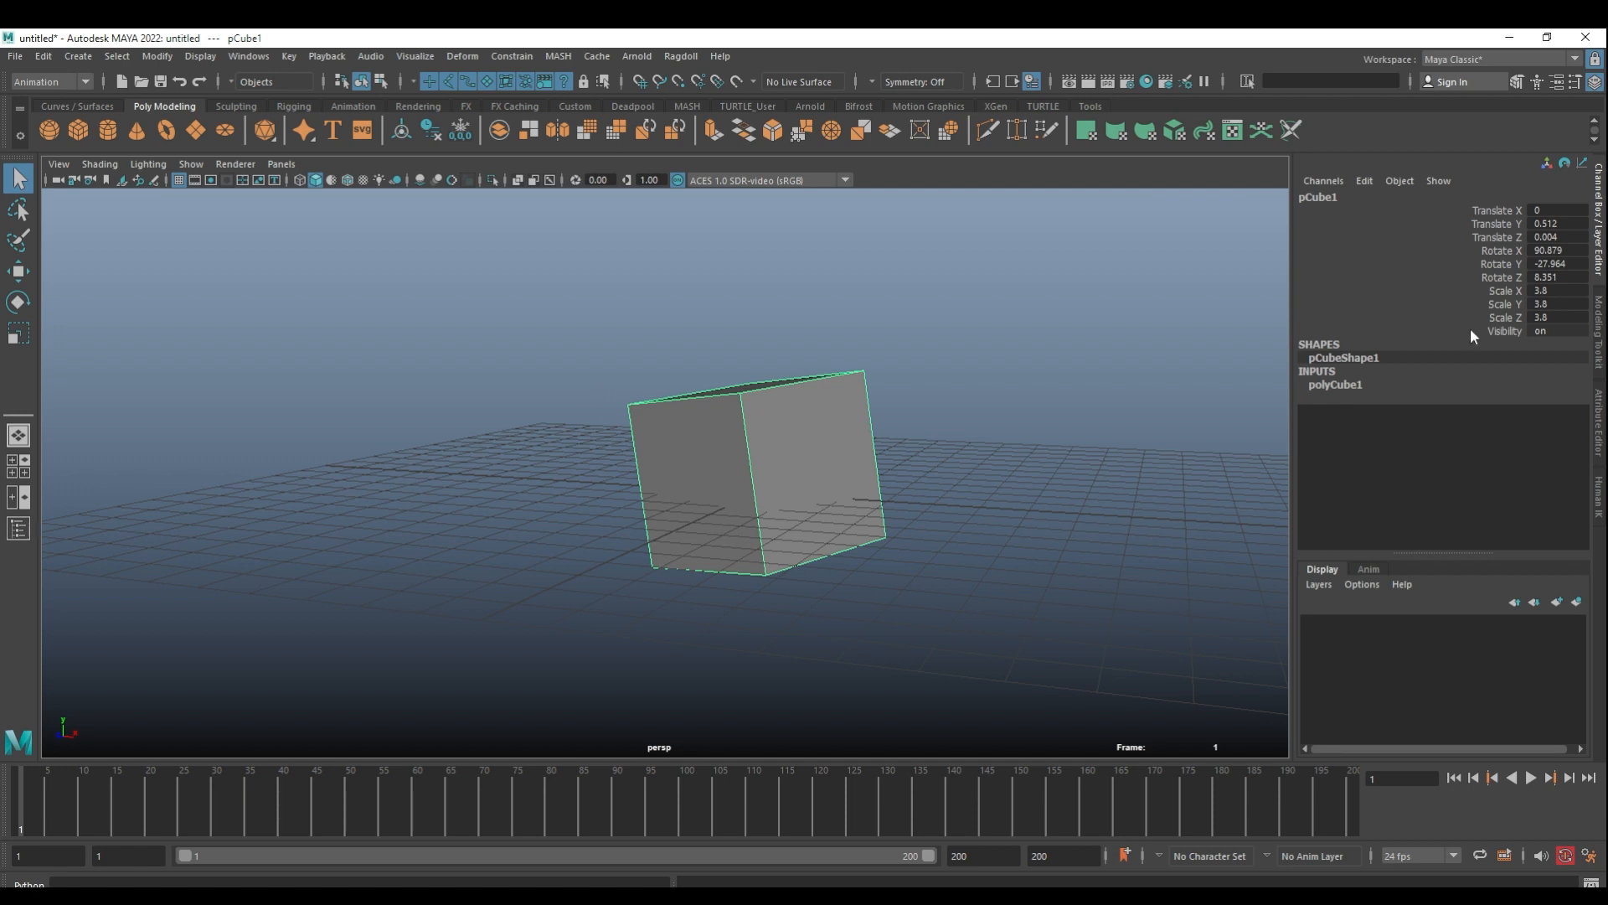
- Delete the enlarged cube and give the layer editor more height below the Channel Box
alt+drag(1086, 369, 936, 407)
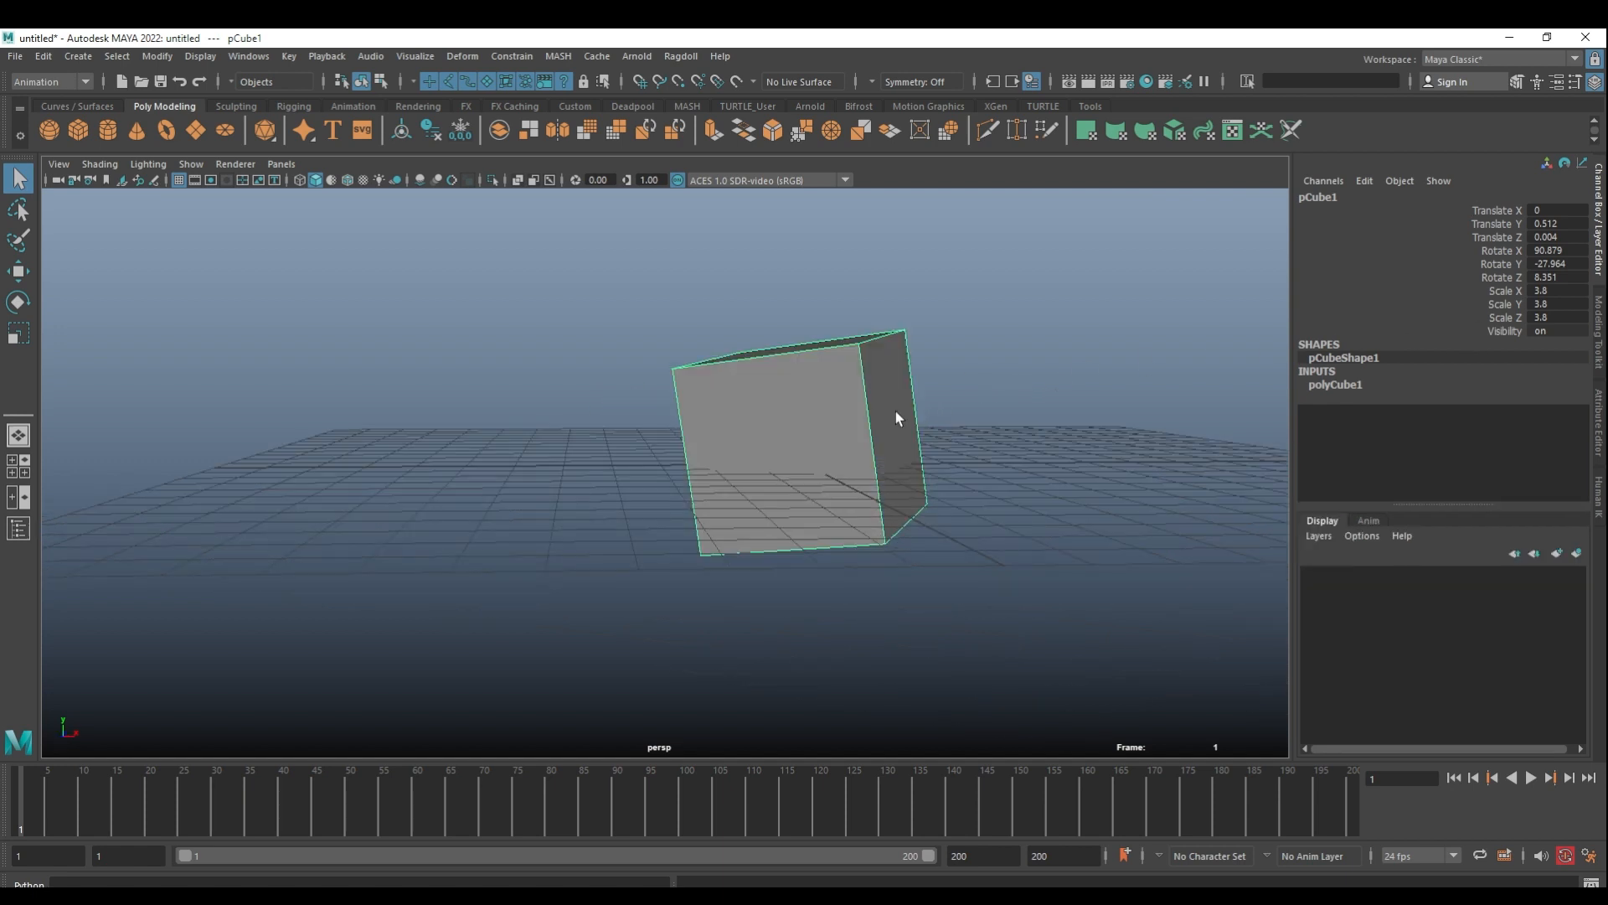
key(Delete)
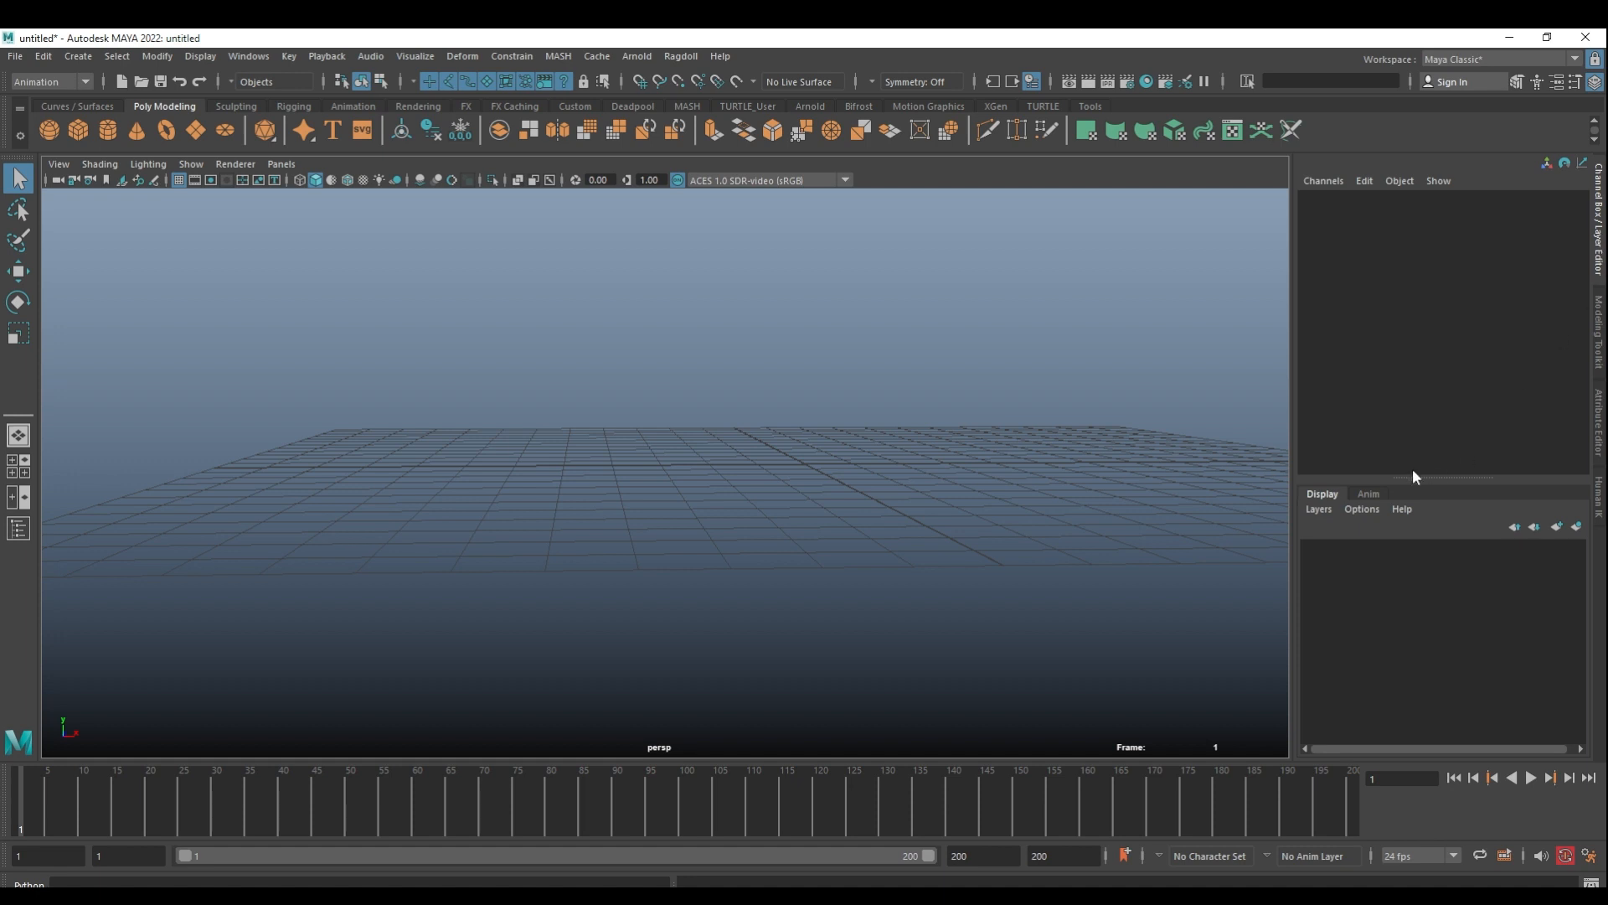
drag(1425, 474, 1424, 459)
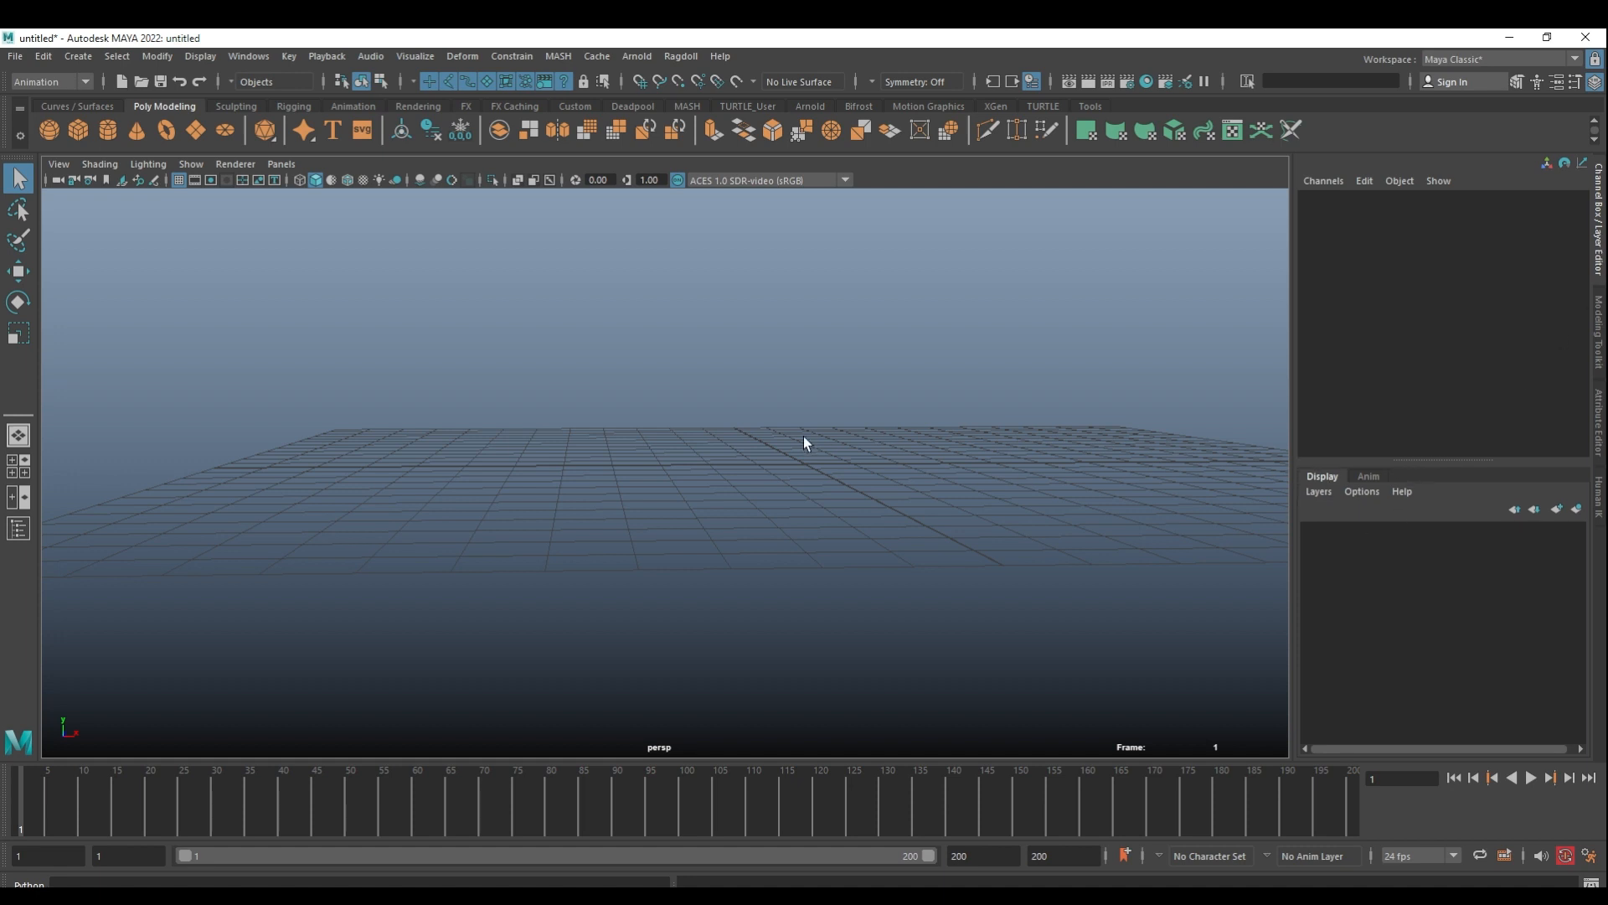
- Create a new polygon cube at the origin of the grid
scroll(803, 435, down, 2)
click(78, 130)
scroll(717, 442, down, 2)
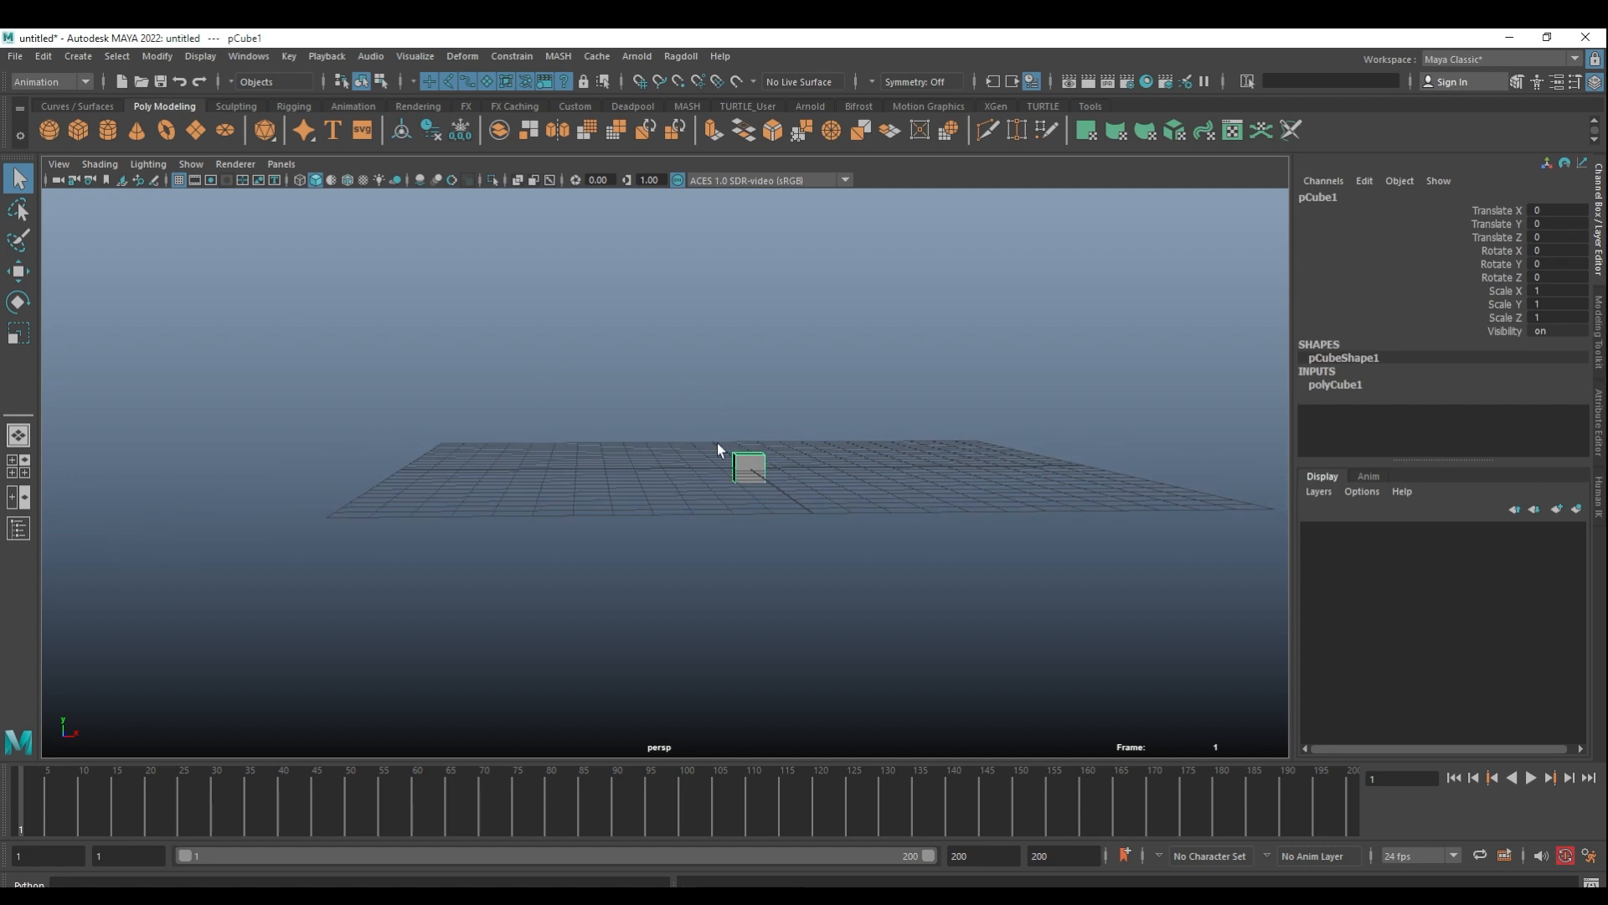
alt+drag(717, 442, 743, 469)
scroll(745, 471, up, 3)
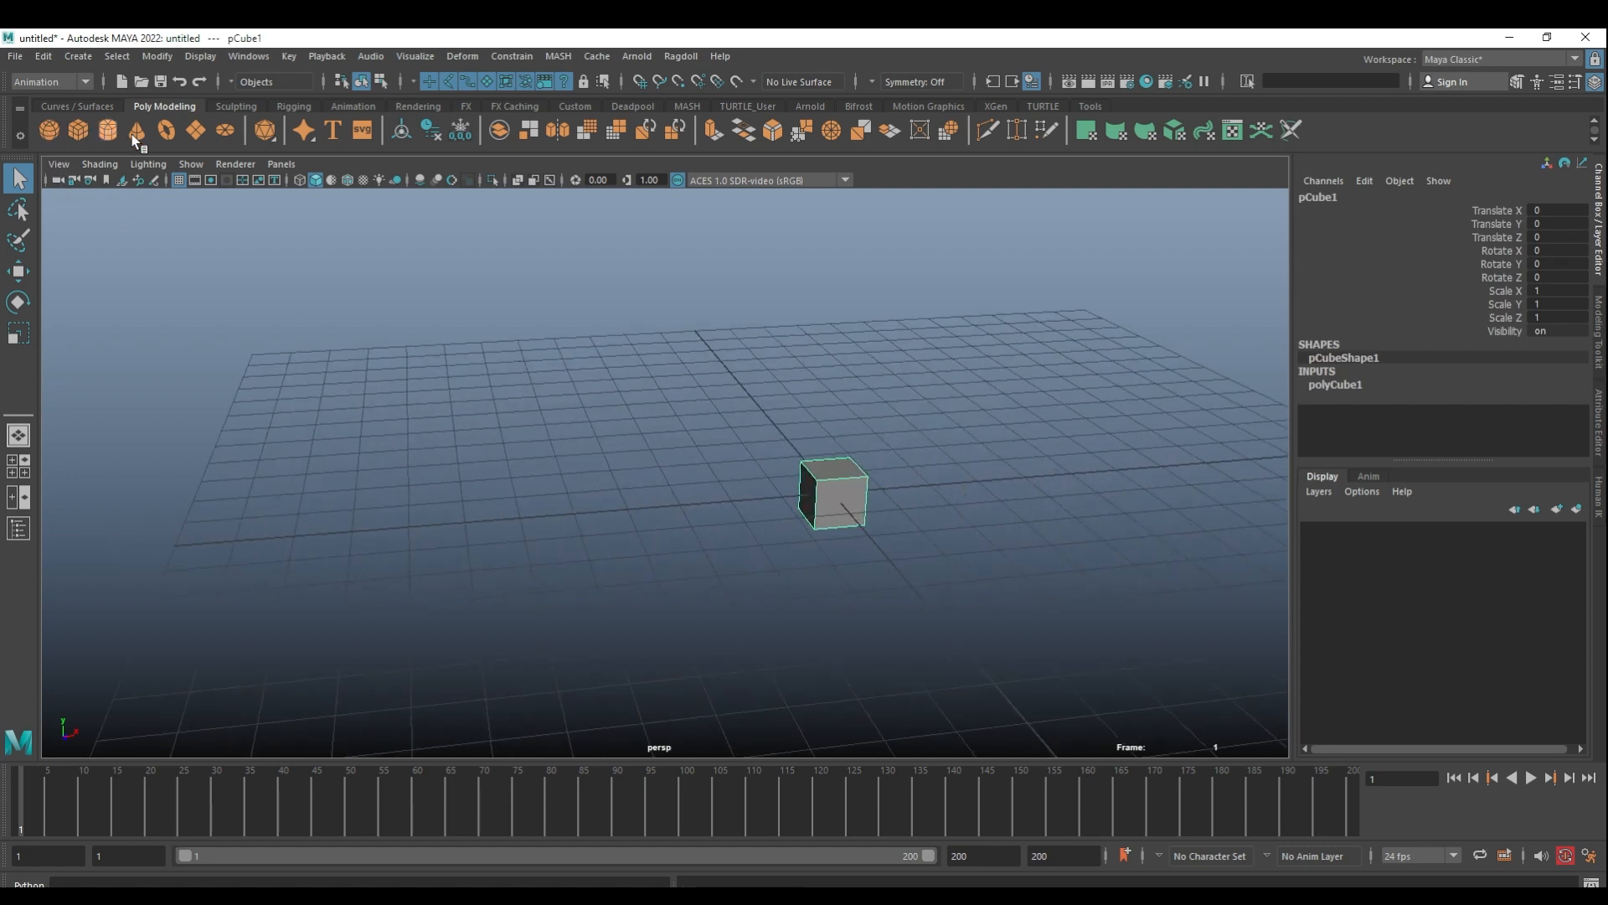
- Create a polygon cylinder and move it to about X -6.012, Y 0.642, Z -1.476
click(108, 130)
key(w)
drag(839, 494, 512, 456)
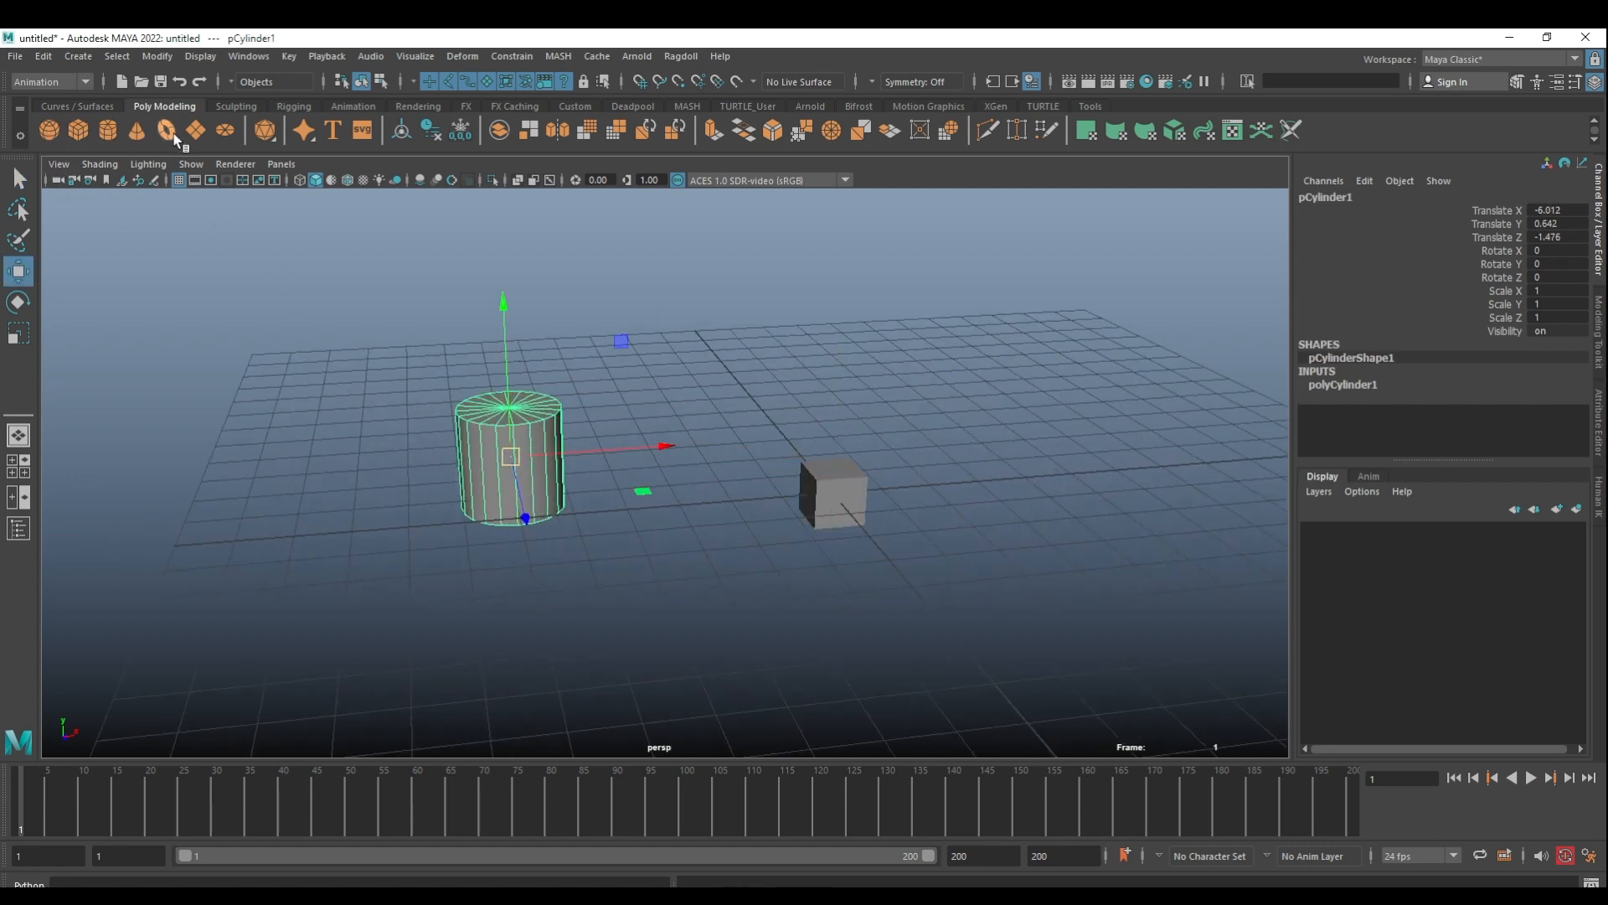
- Create a polygon torus and move it to about X 3.845, Z -2.94
click(224, 130)
drag(888, 489, 1054, 425)
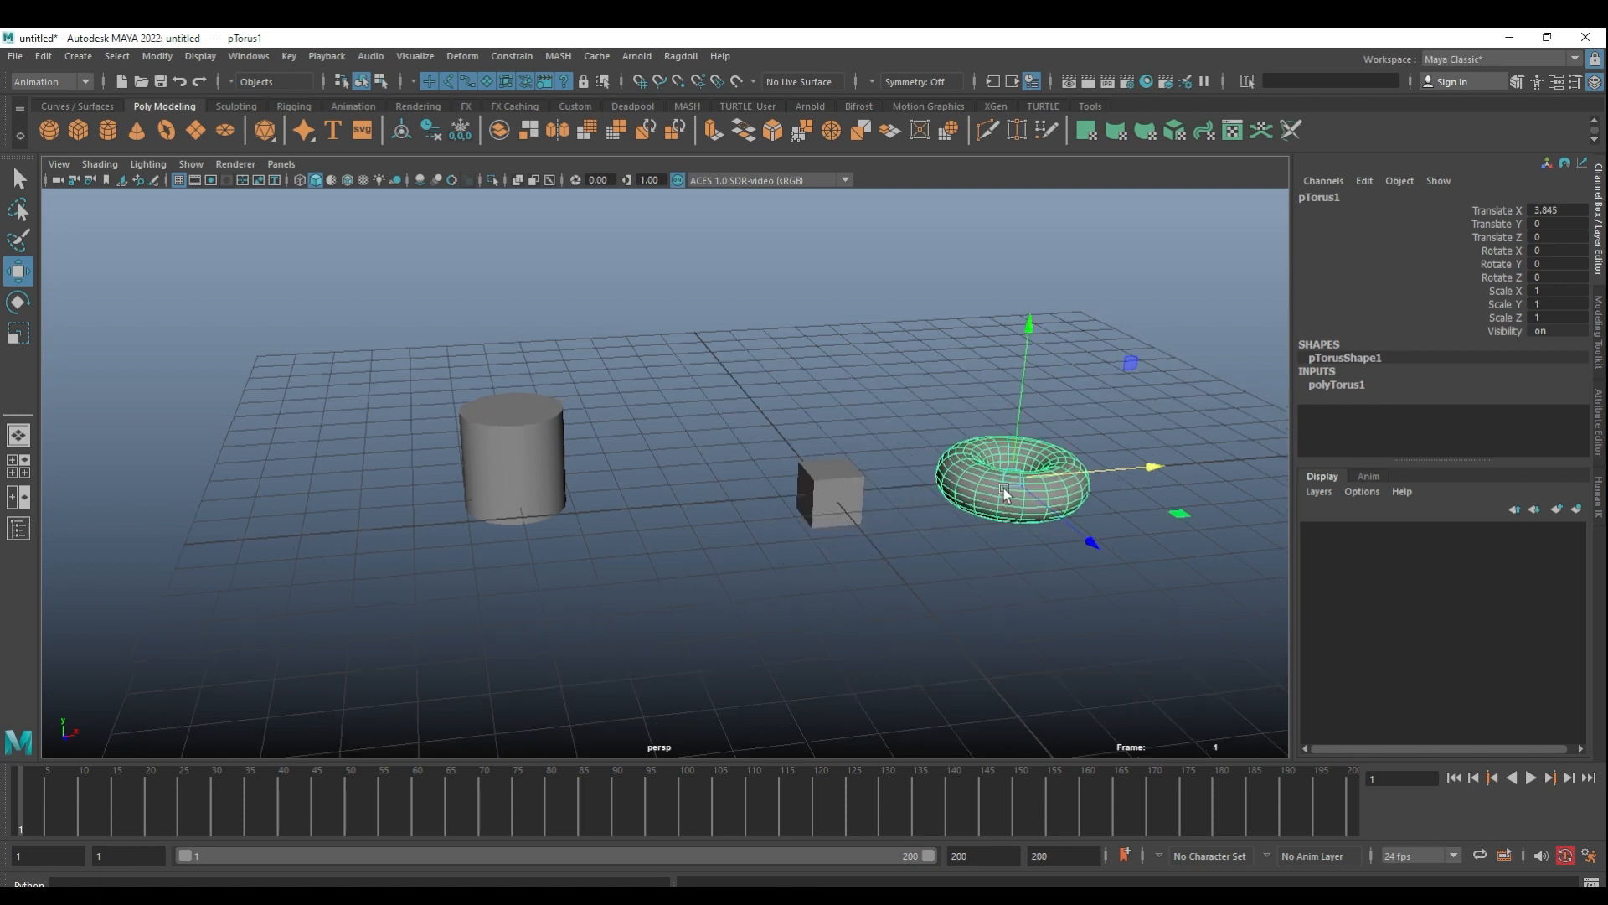
scroll(1003, 488, down, 1)
drag(1002, 495, 821, 474)
scroll(969, 508, down, 1)
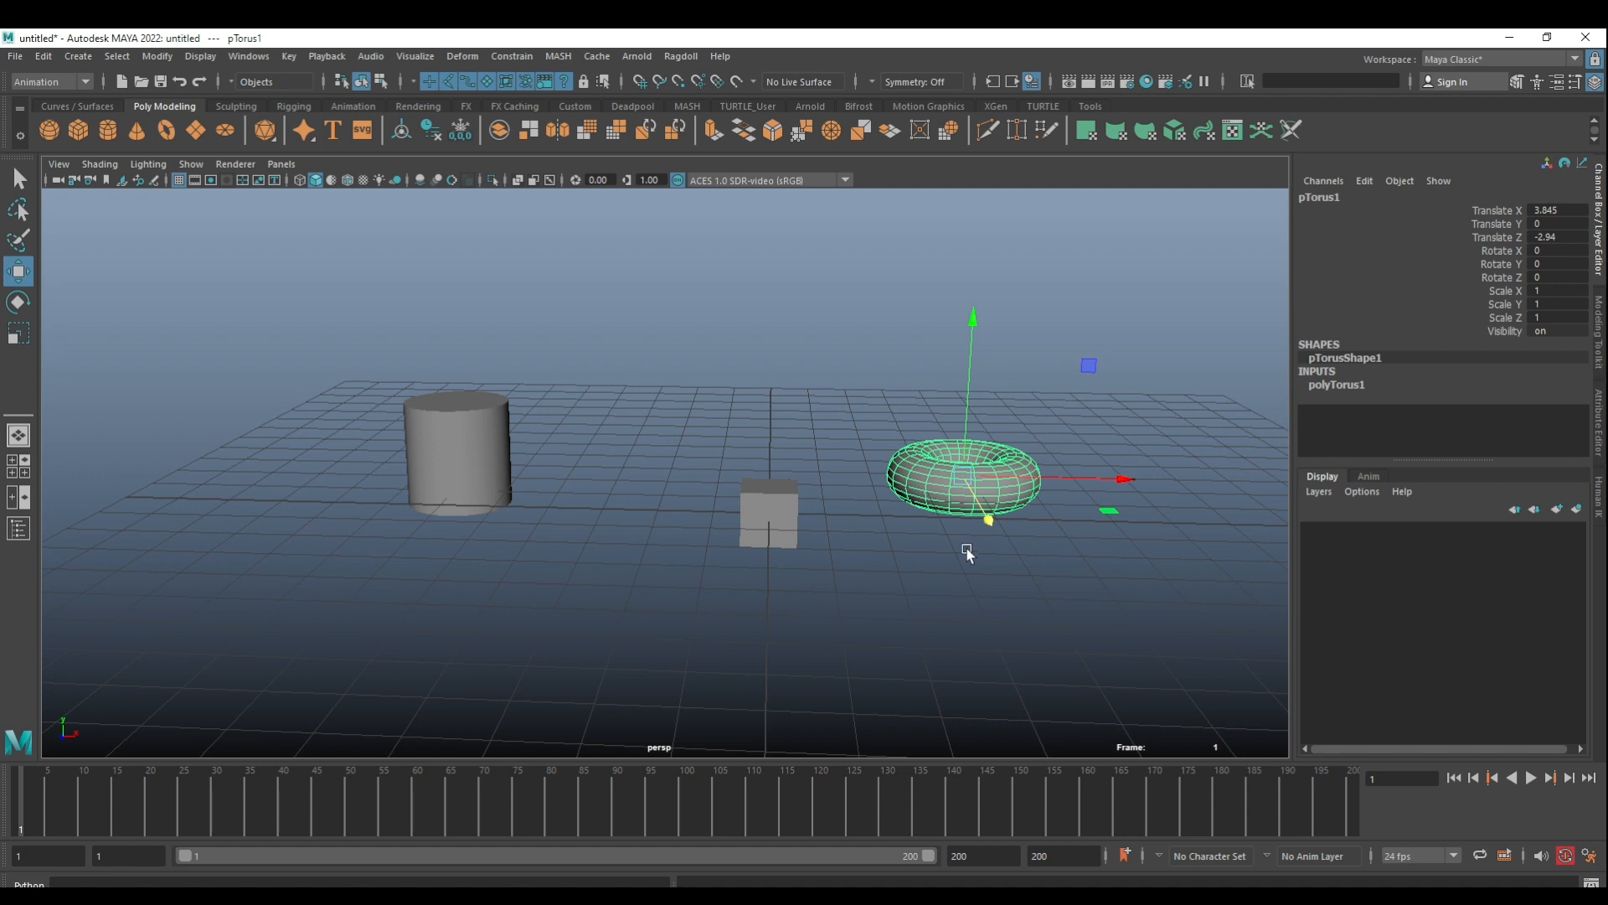
- Create an empty display layer and add the selected torus to it
click(1560, 511)
alt+drag(1048, 582, 1240, 570)
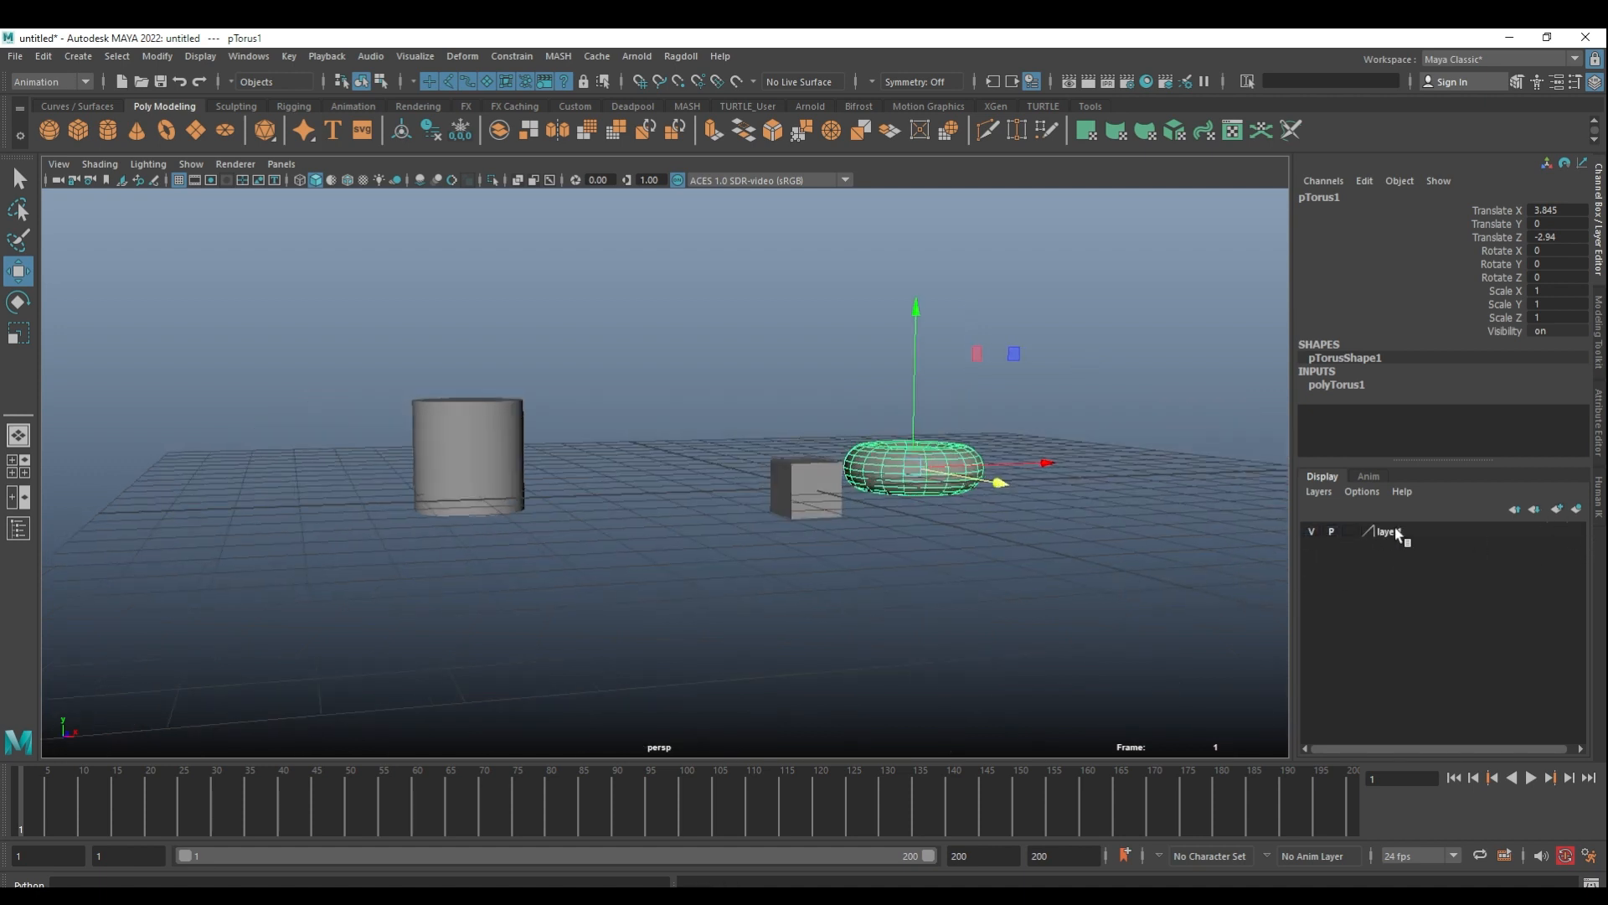
alt+drag(999, 553, 928, 562)
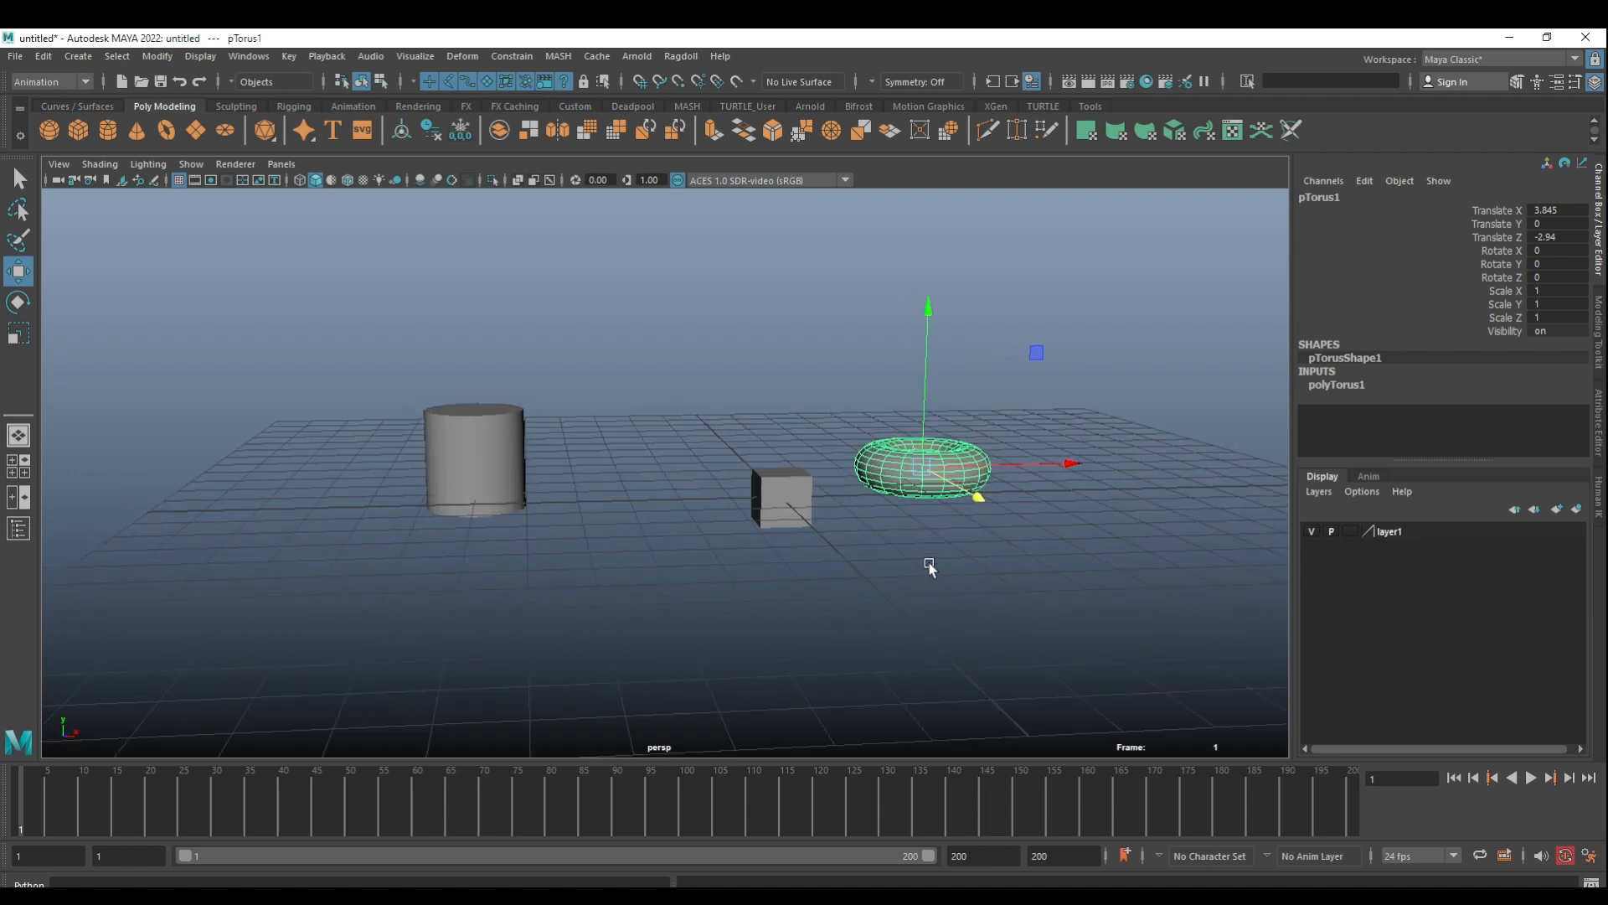
alt+middle_drag(929, 561, 870, 585)
click(877, 612)
click(865, 491)
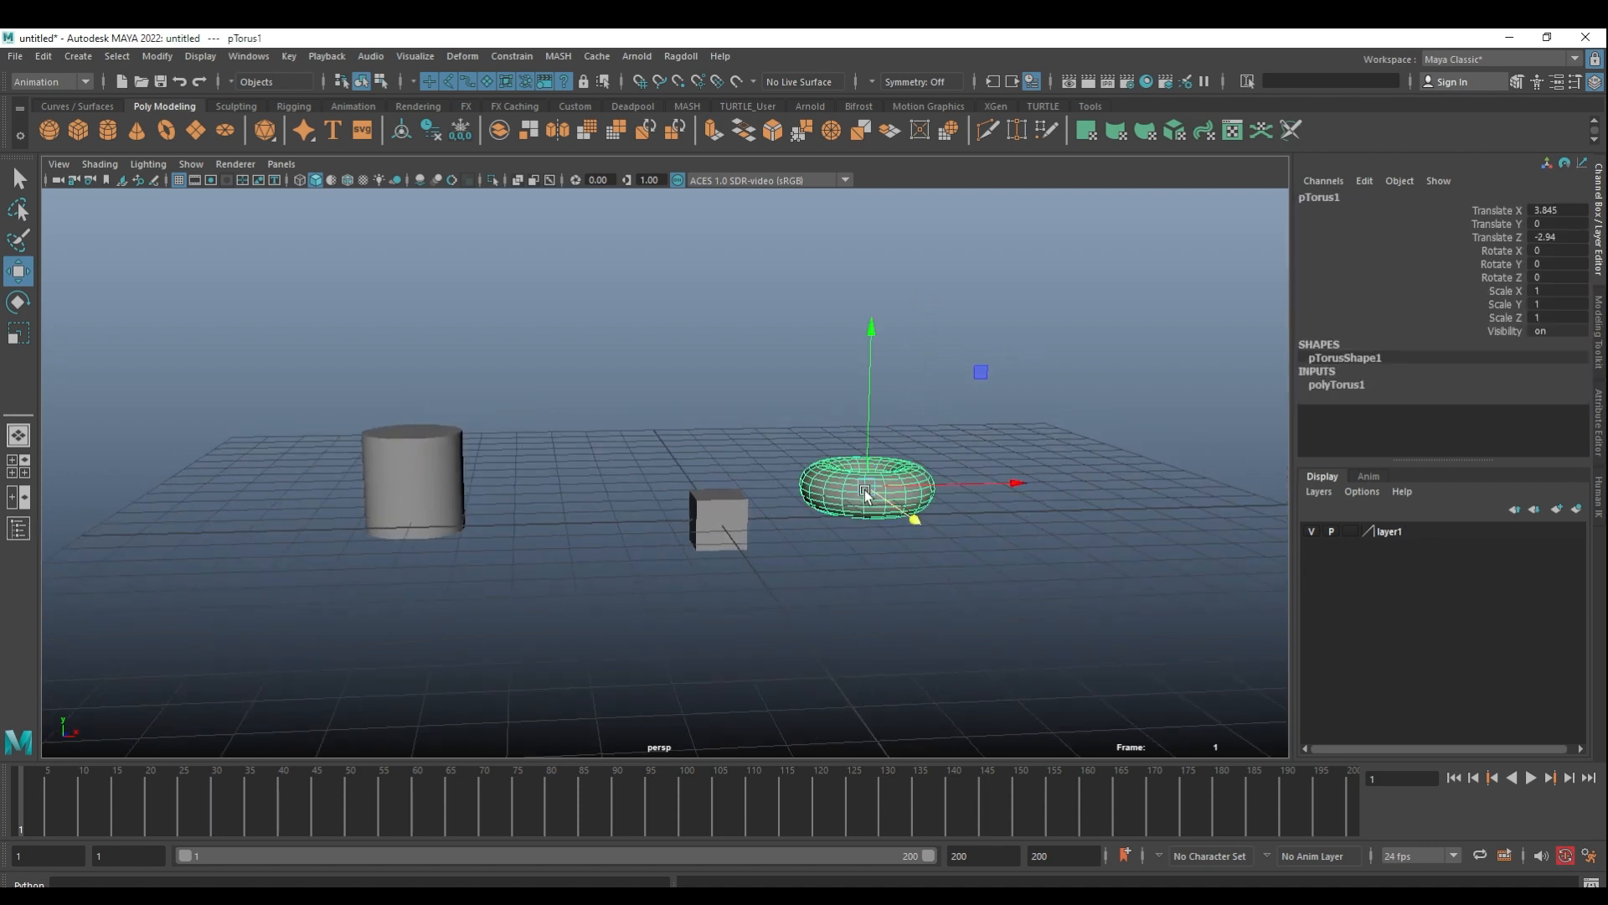
right_click(1390, 534)
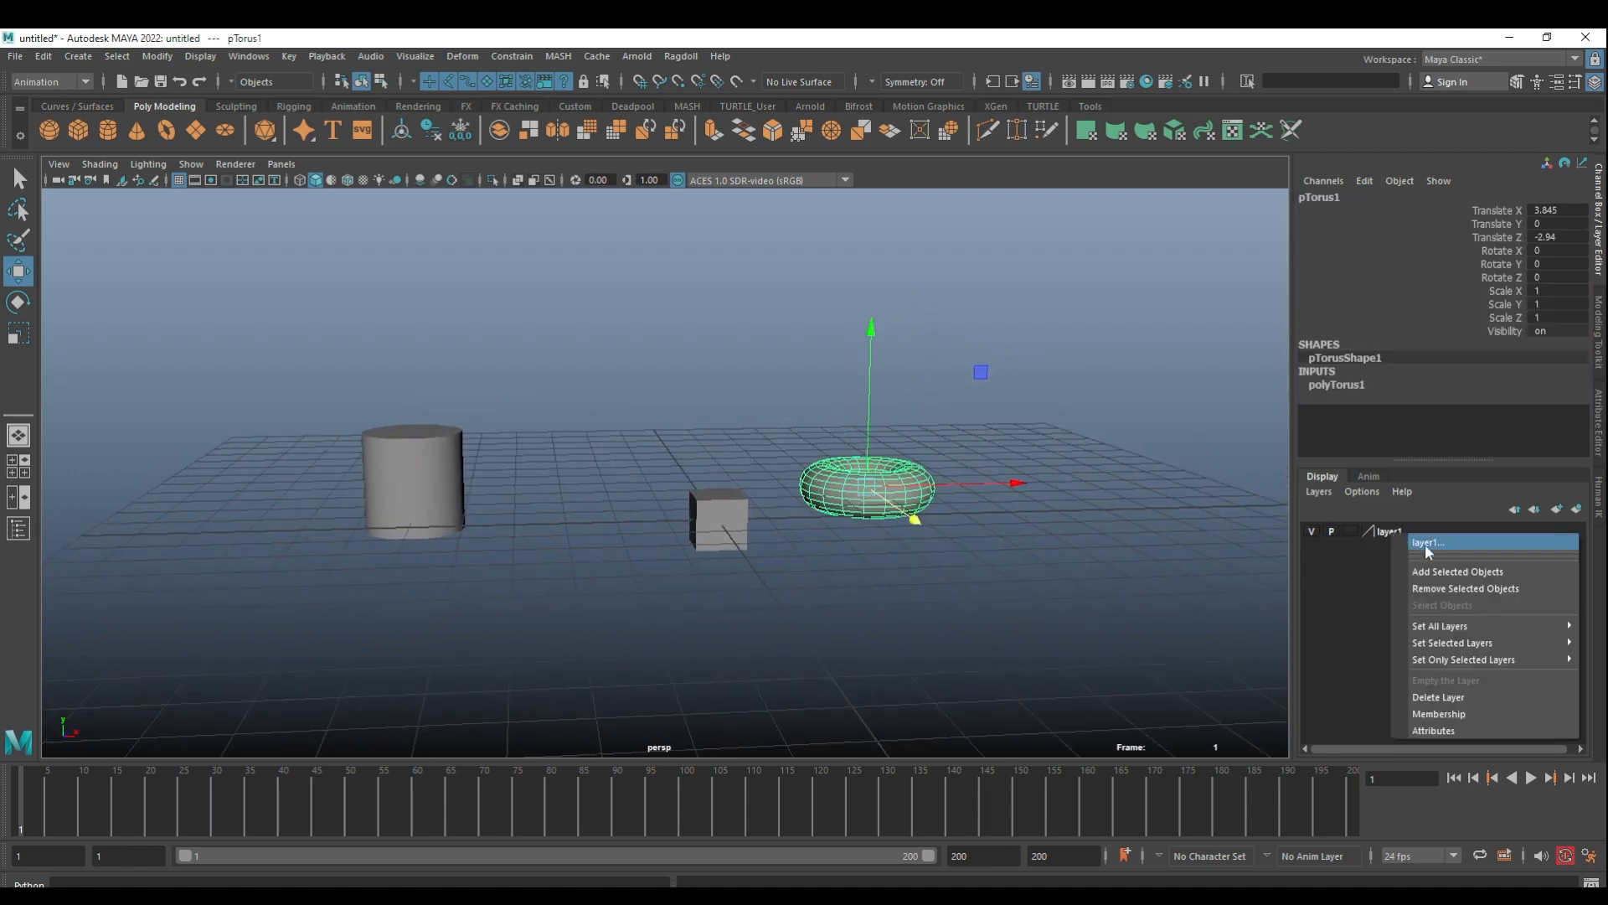
click(1463, 575)
- Toggle the visibility of the torus's layer off and on twice
click(1311, 534)
click(1312, 534)
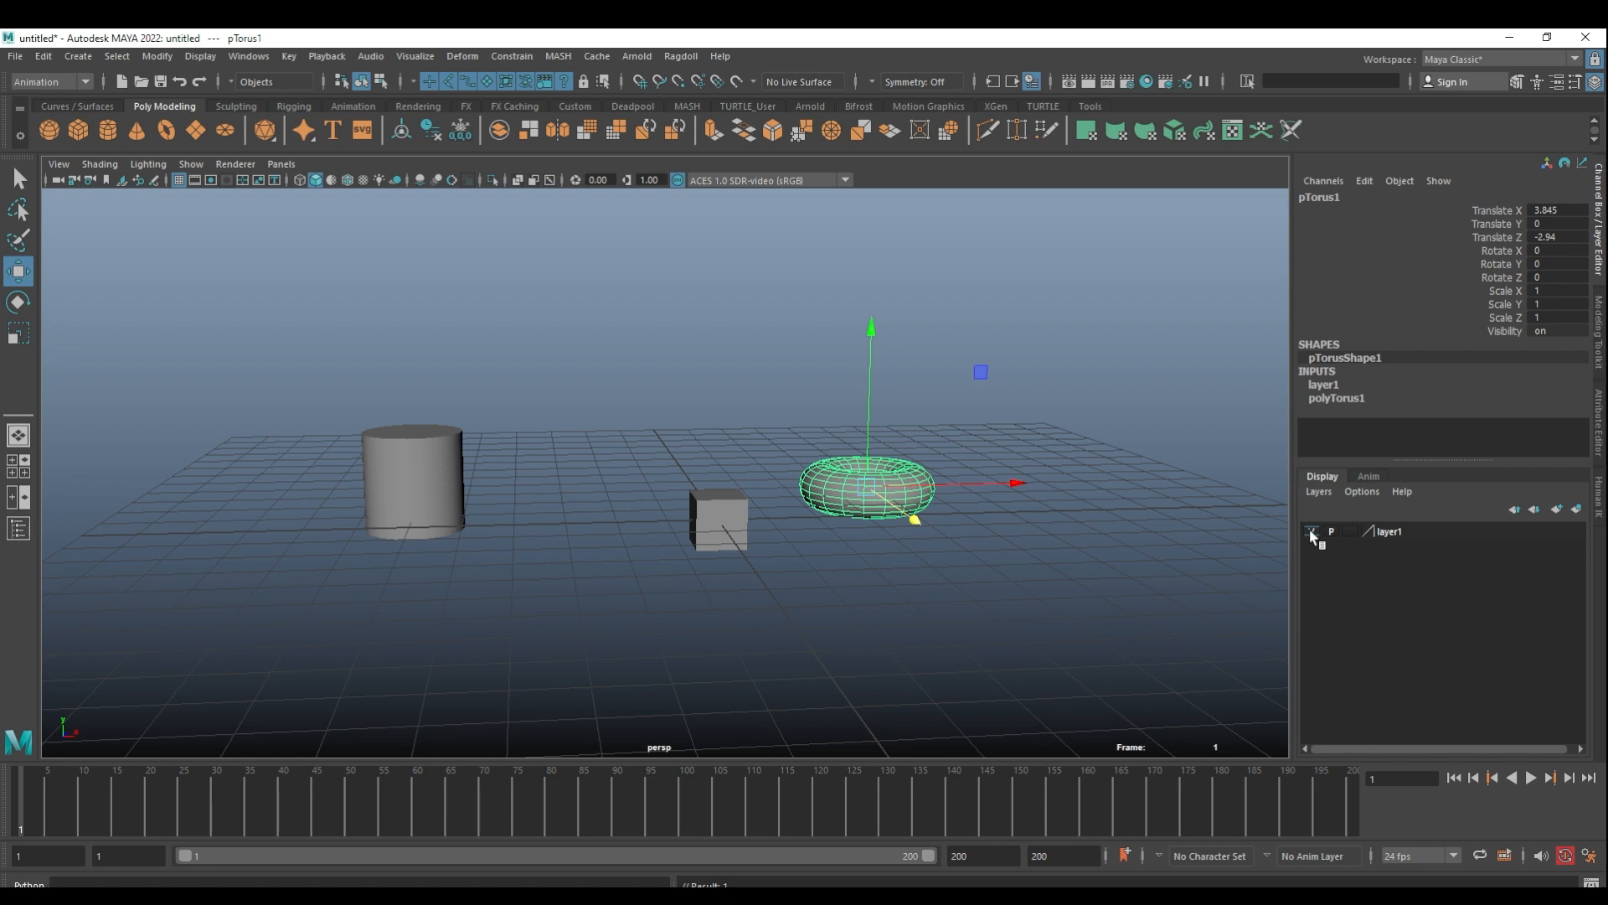
click(1312, 532)
click(1312, 533)
- Select the cylinder and create a new display layer from the selection
drag(774, 545, 652, 505)
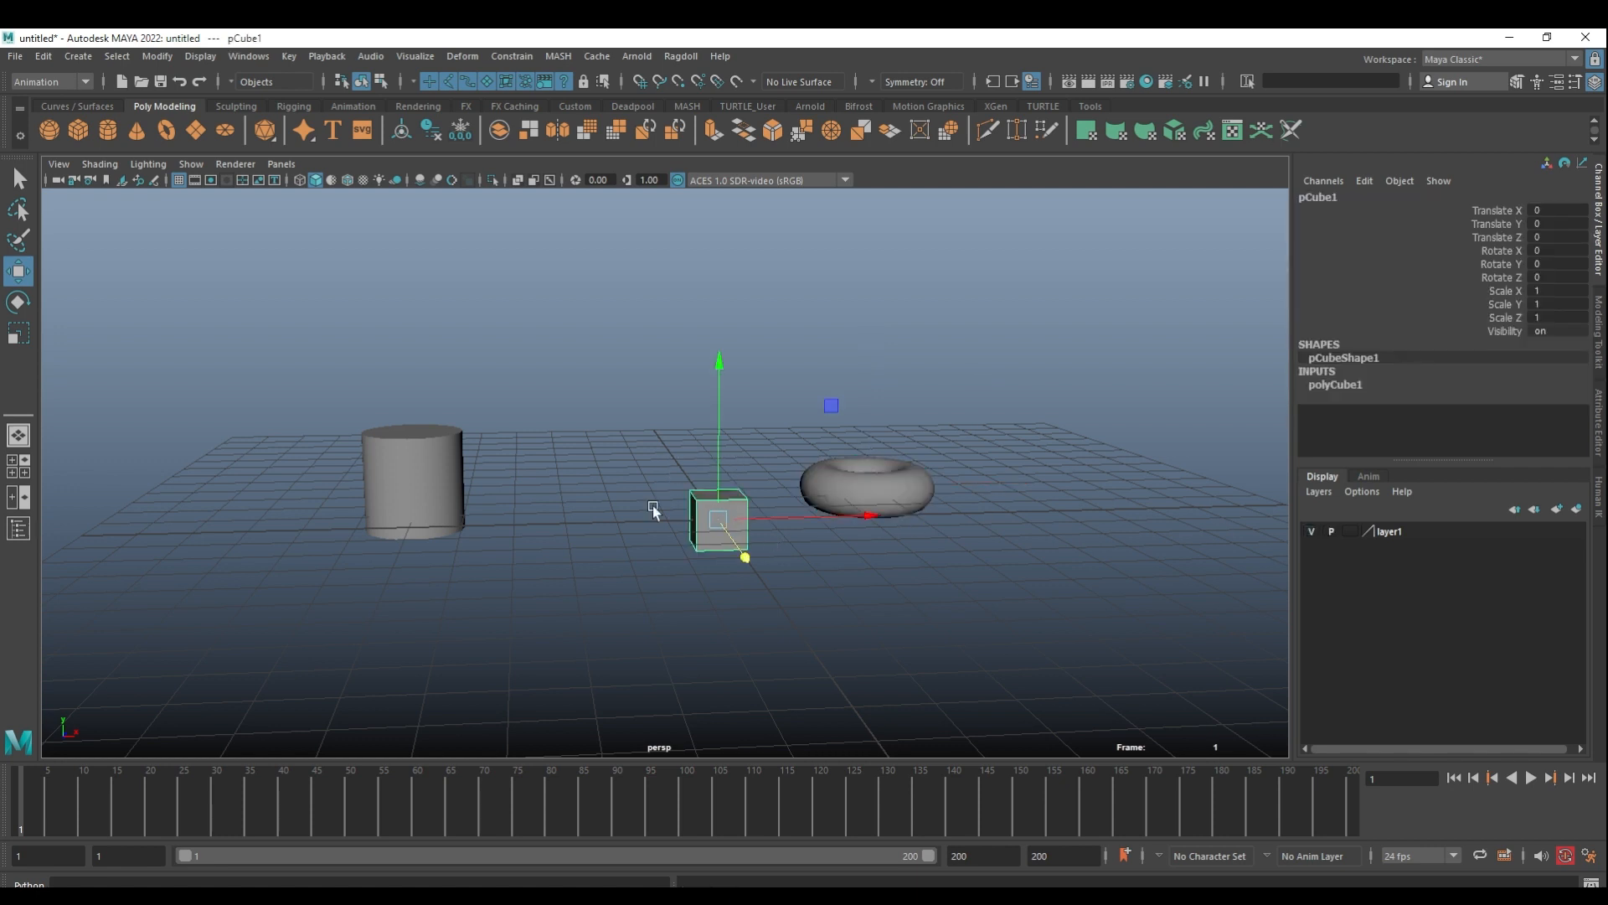
click(423, 471)
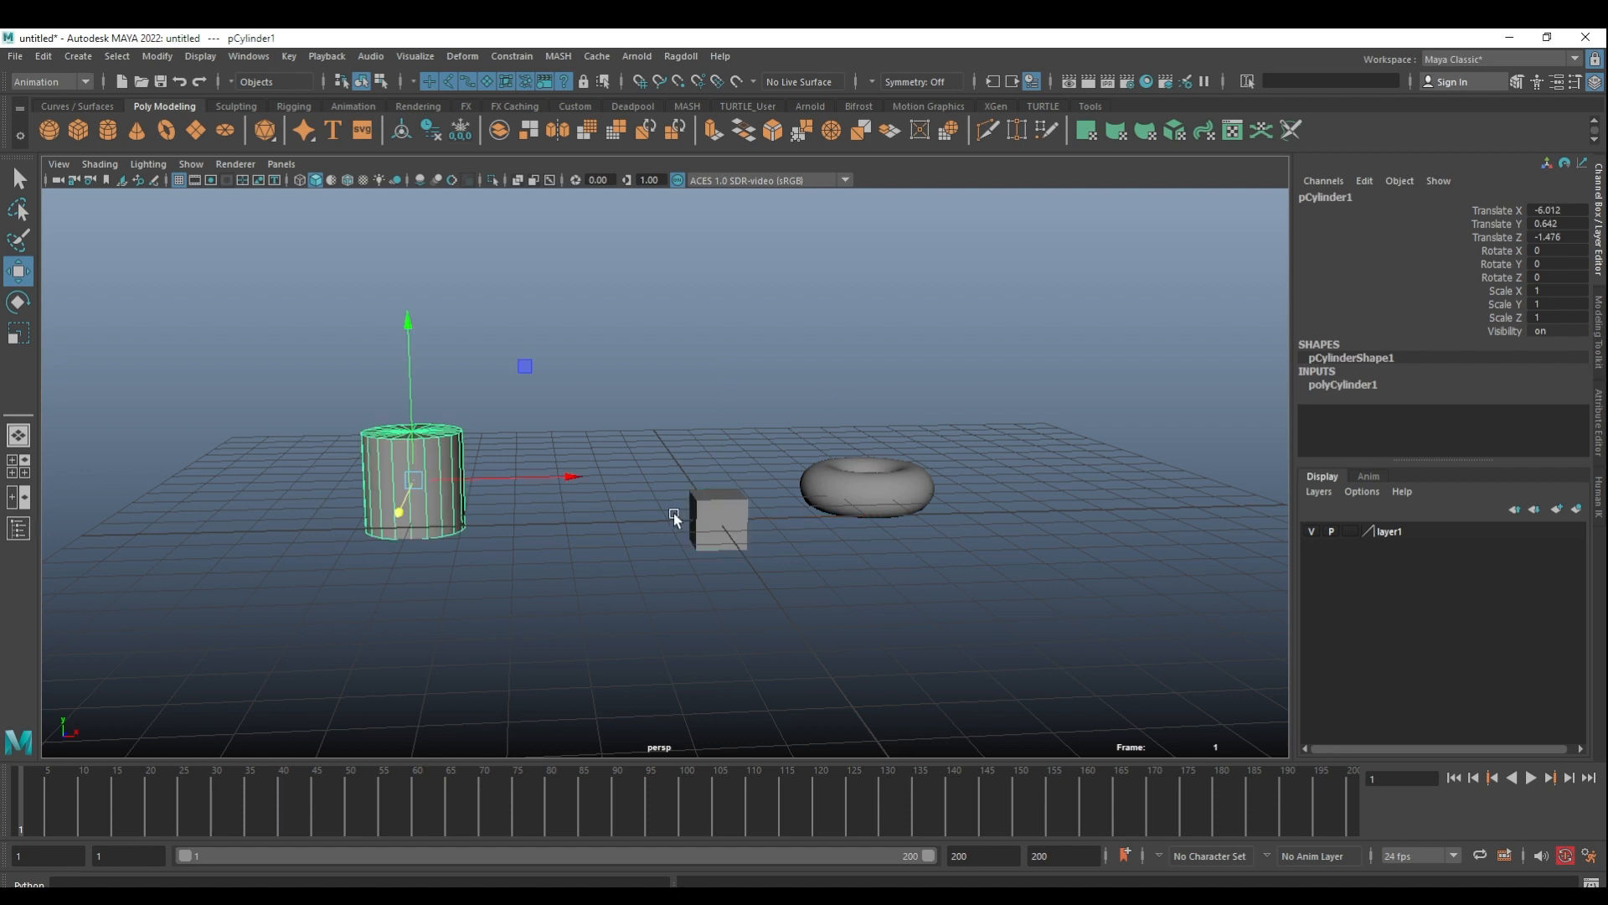
click(1576, 509)
- Toggle the visibility of the cylinder's layer several times, leaving it shown
click(1313, 531)
click(1313, 531)
click(1312, 531)
click(1321, 532)
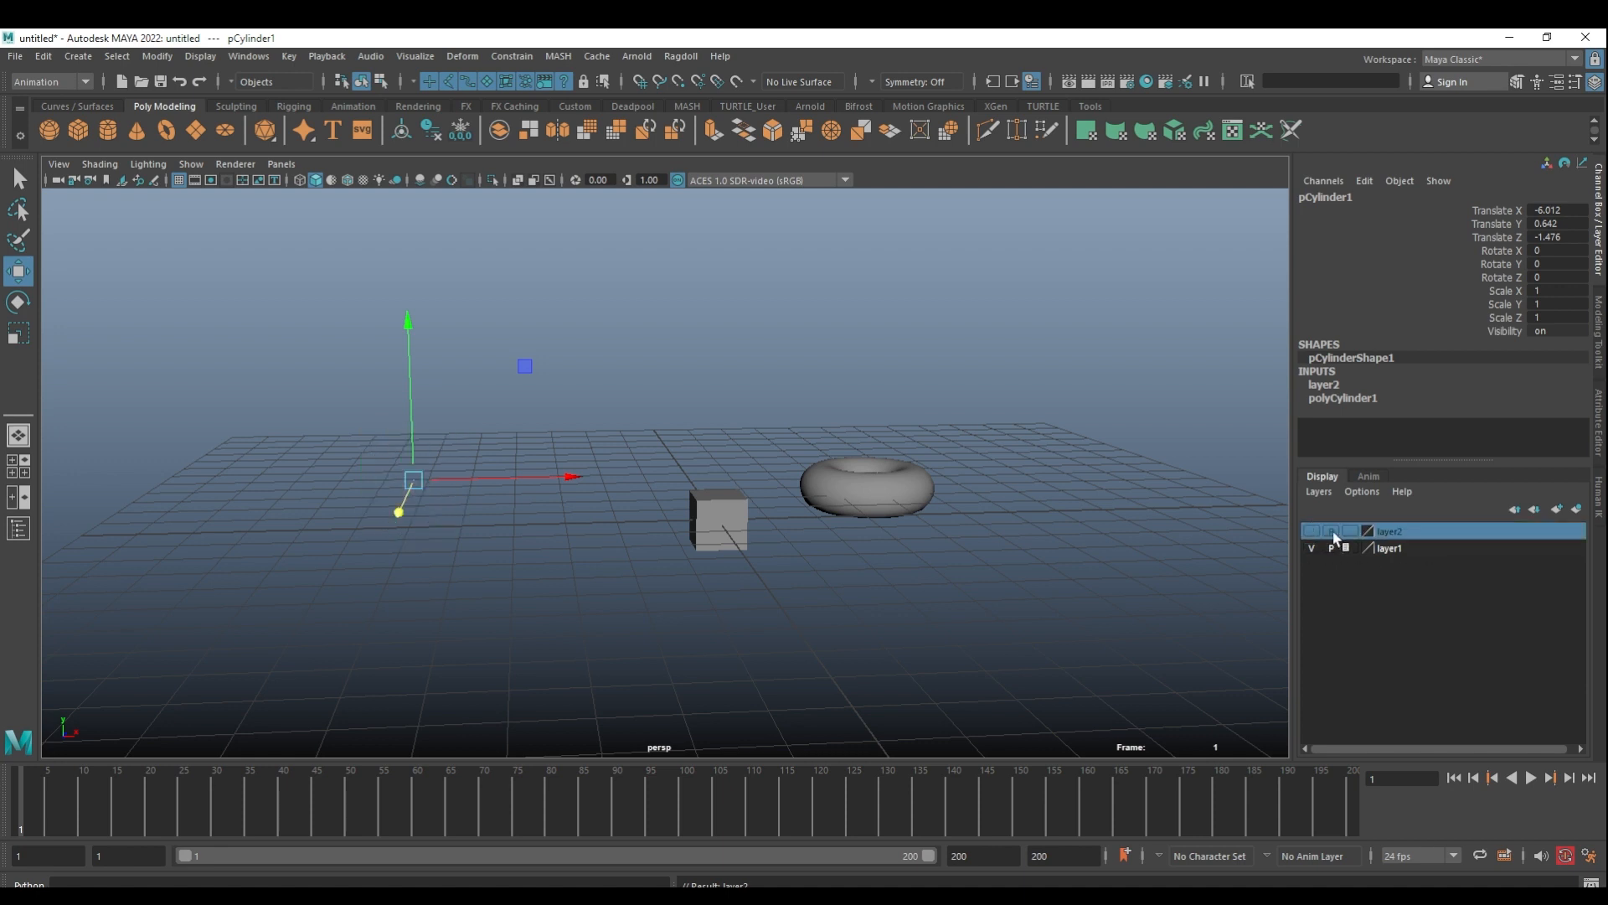
click(1313, 531)
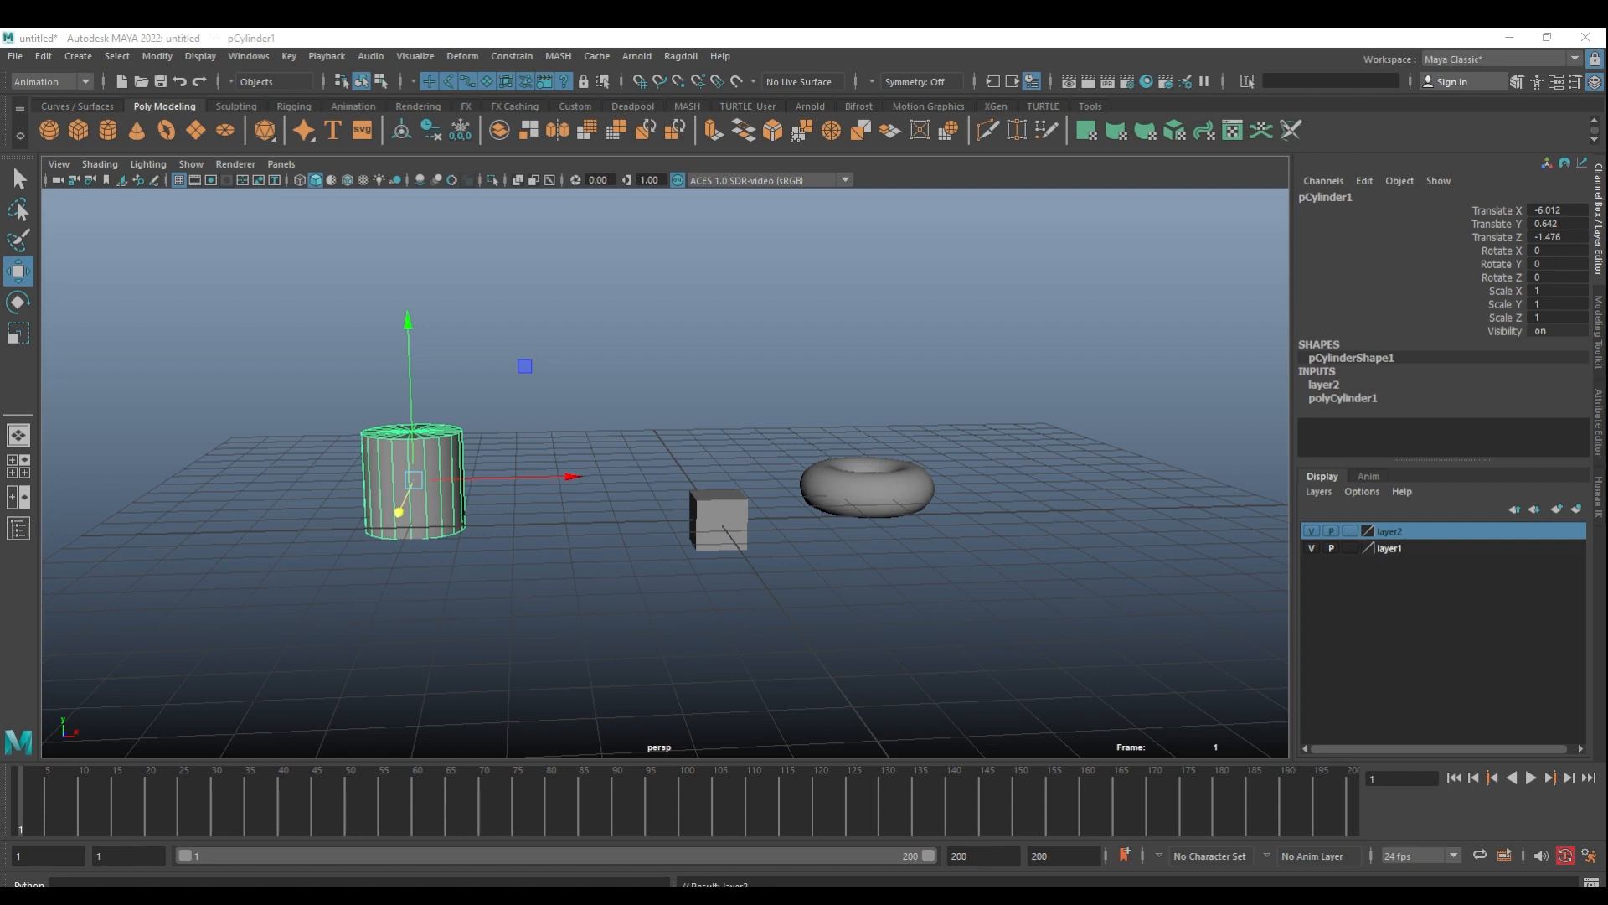
- Rename the cylinder's layer to "new", give it a dark red color, and save the layer settings
double_click(1390, 531)
drag(1015, 306, 837, 271)
double_click(858, 298)
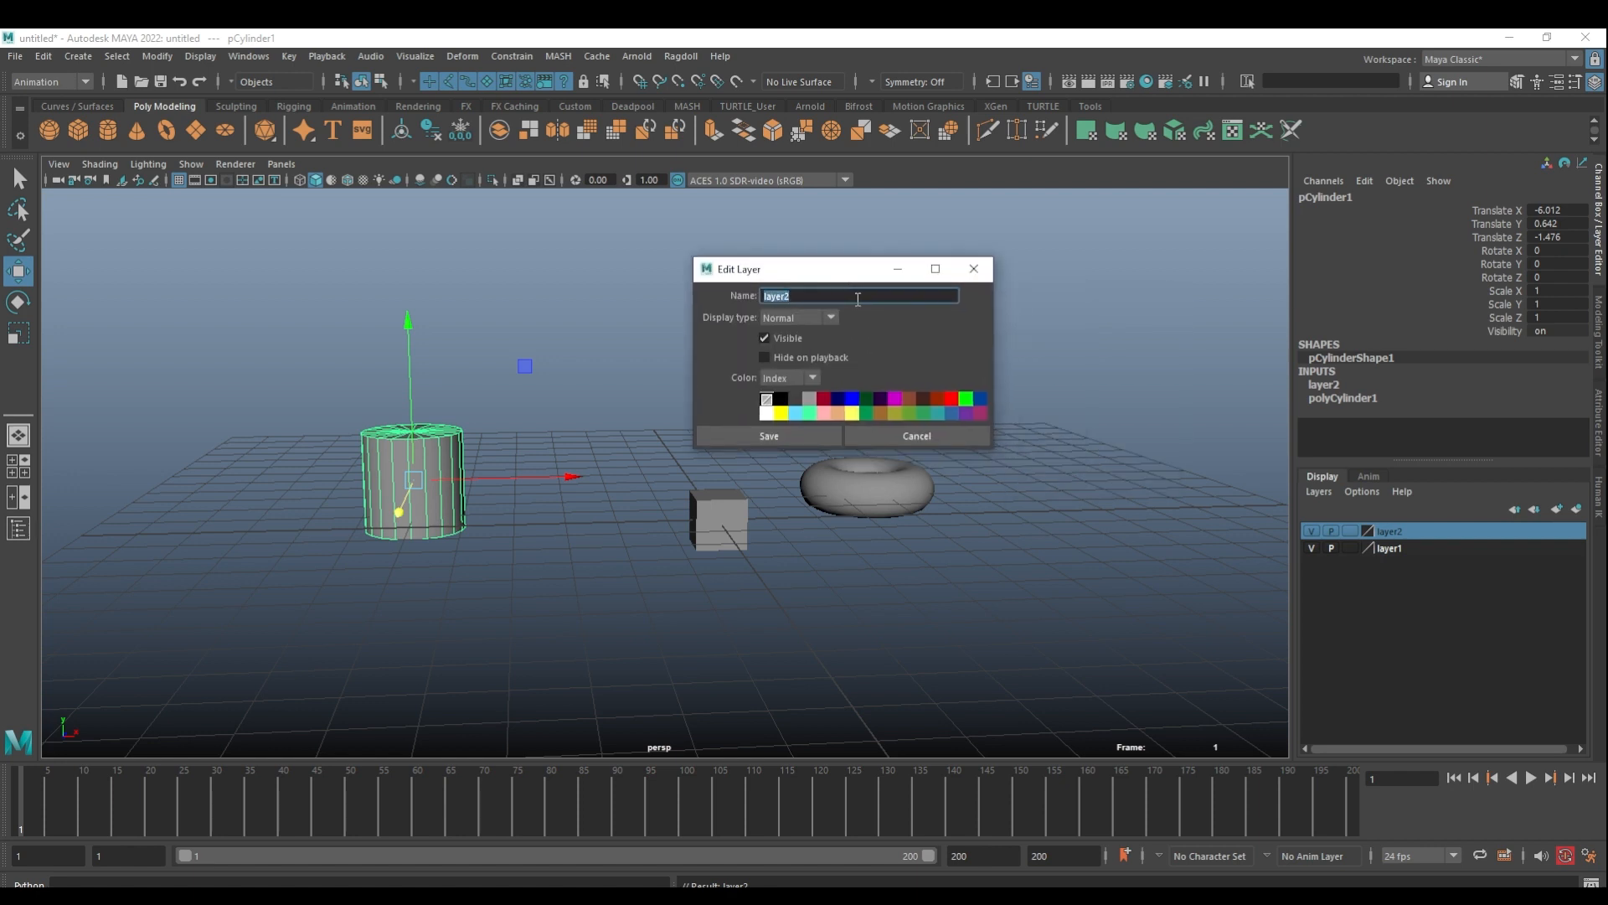
text(oo1)
click(823, 399)
click(772, 435)
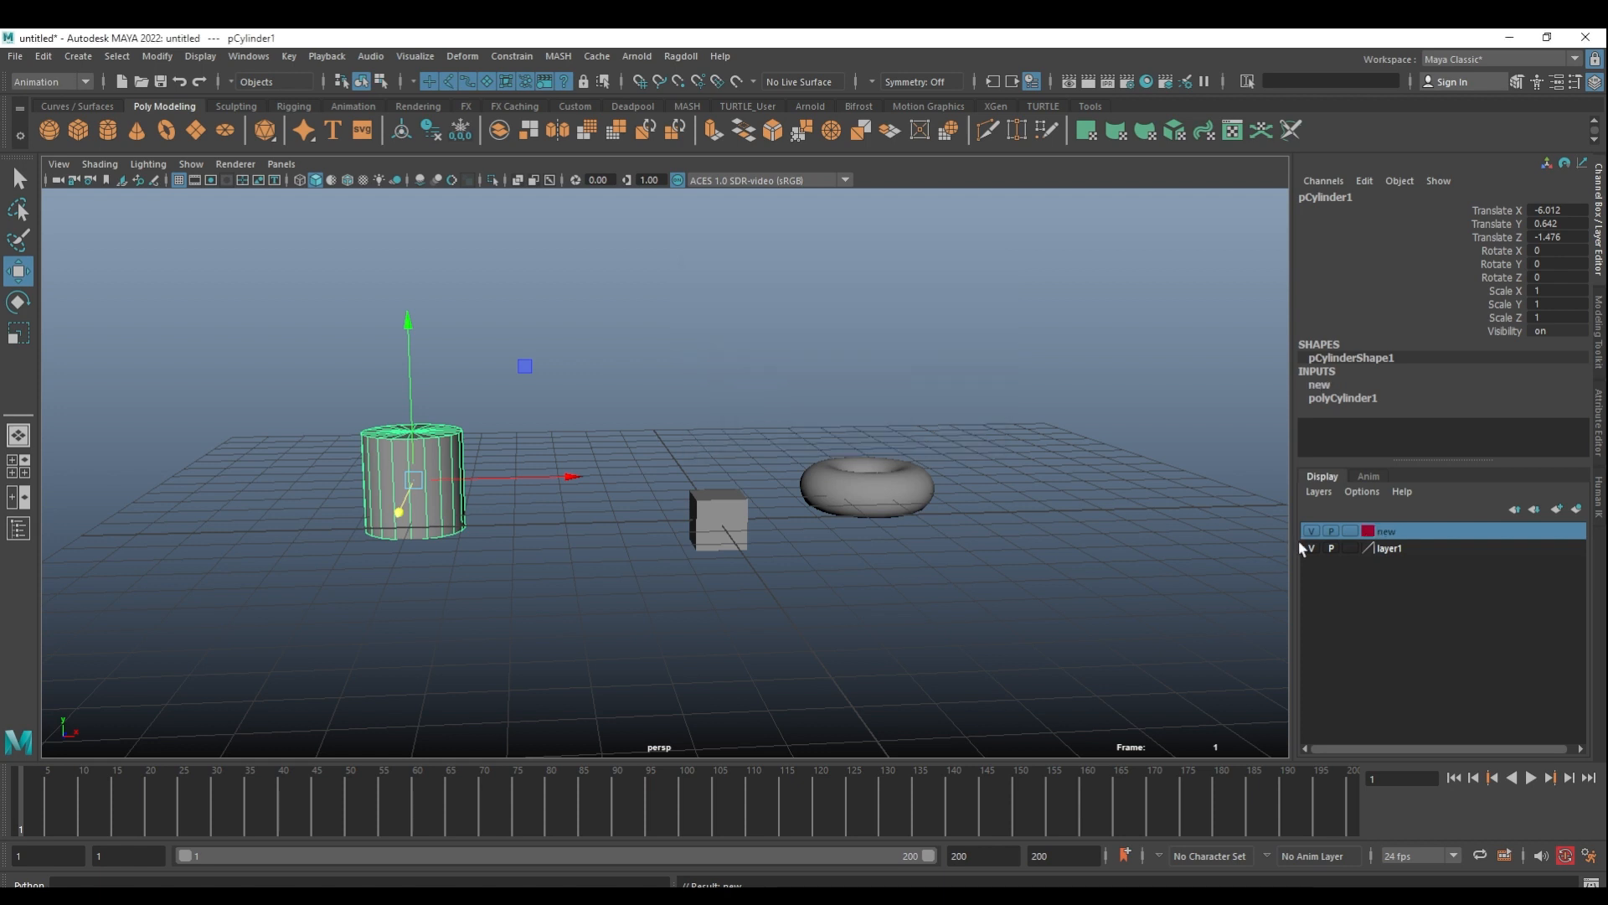
- Select the cylinder, cube and torus together in the perspective view
alt+drag(1114, 498, 888, 507)
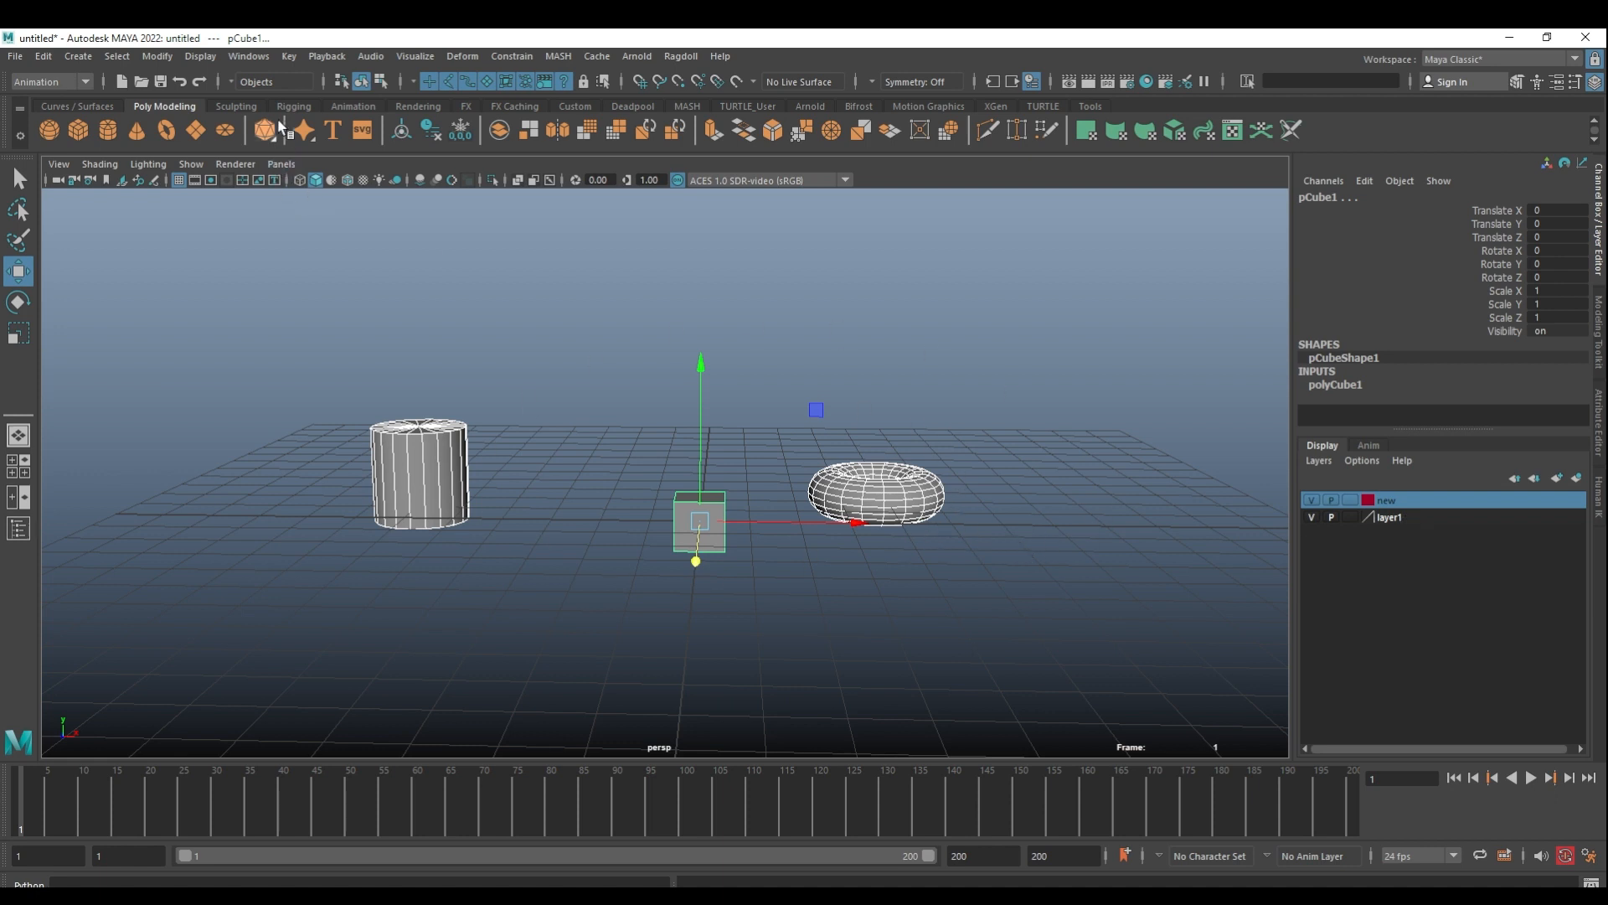
alt+right_drag(997, 507, 635, 526)
alt+drag(635, 526, 665, 527)
drag(325, 345, 1099, 576)
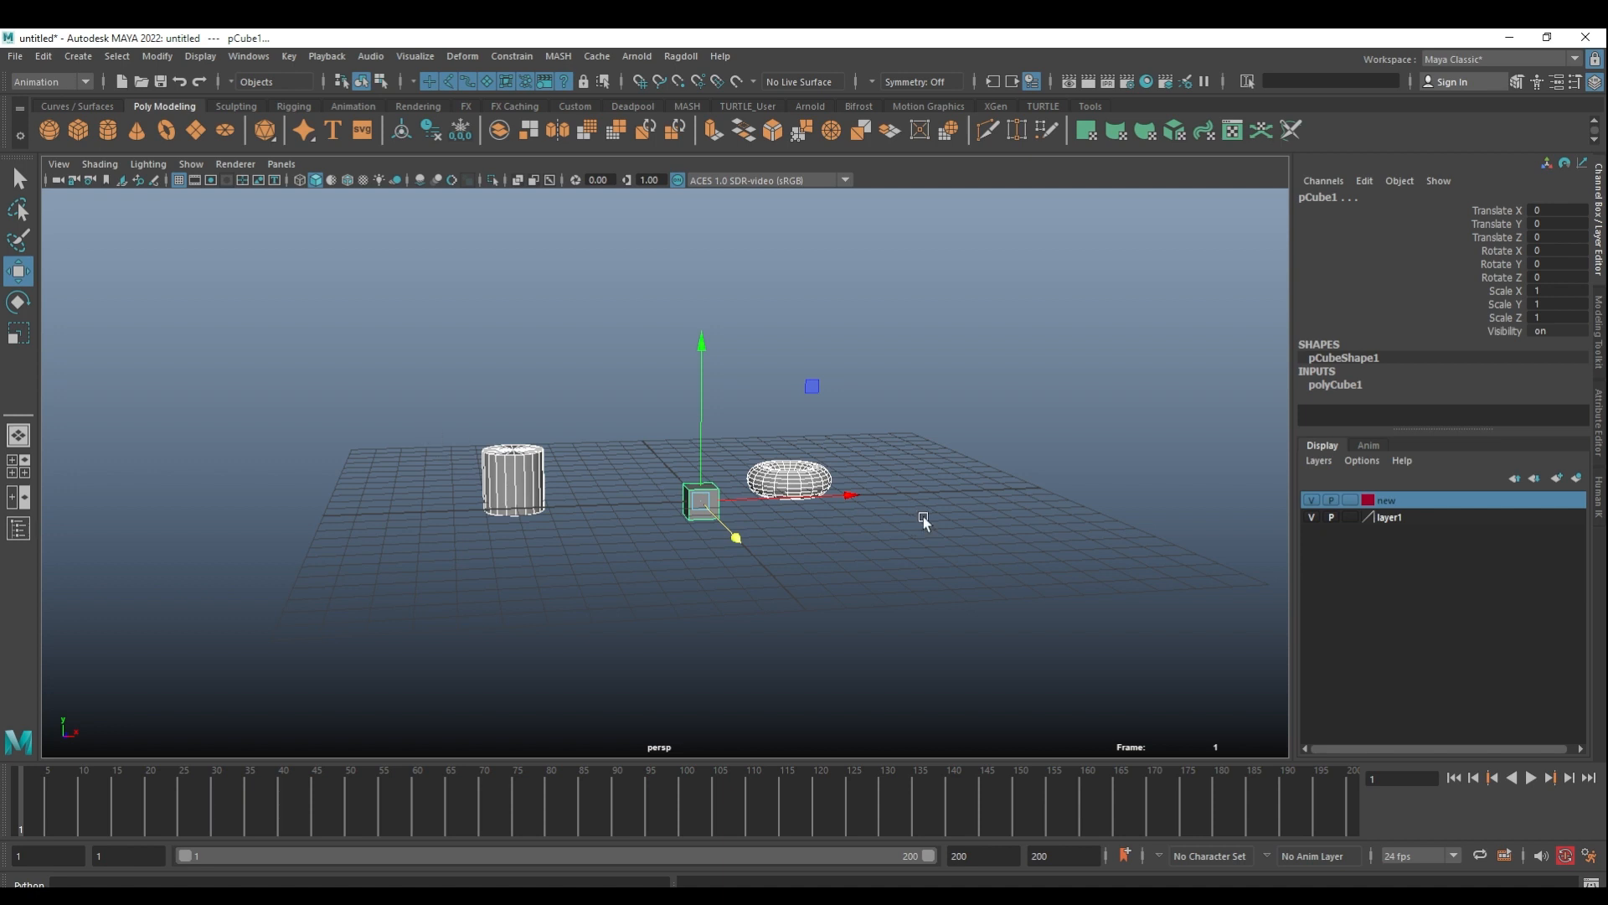
- Hide the torus's layer and select only the cylinder
click(1312, 517)
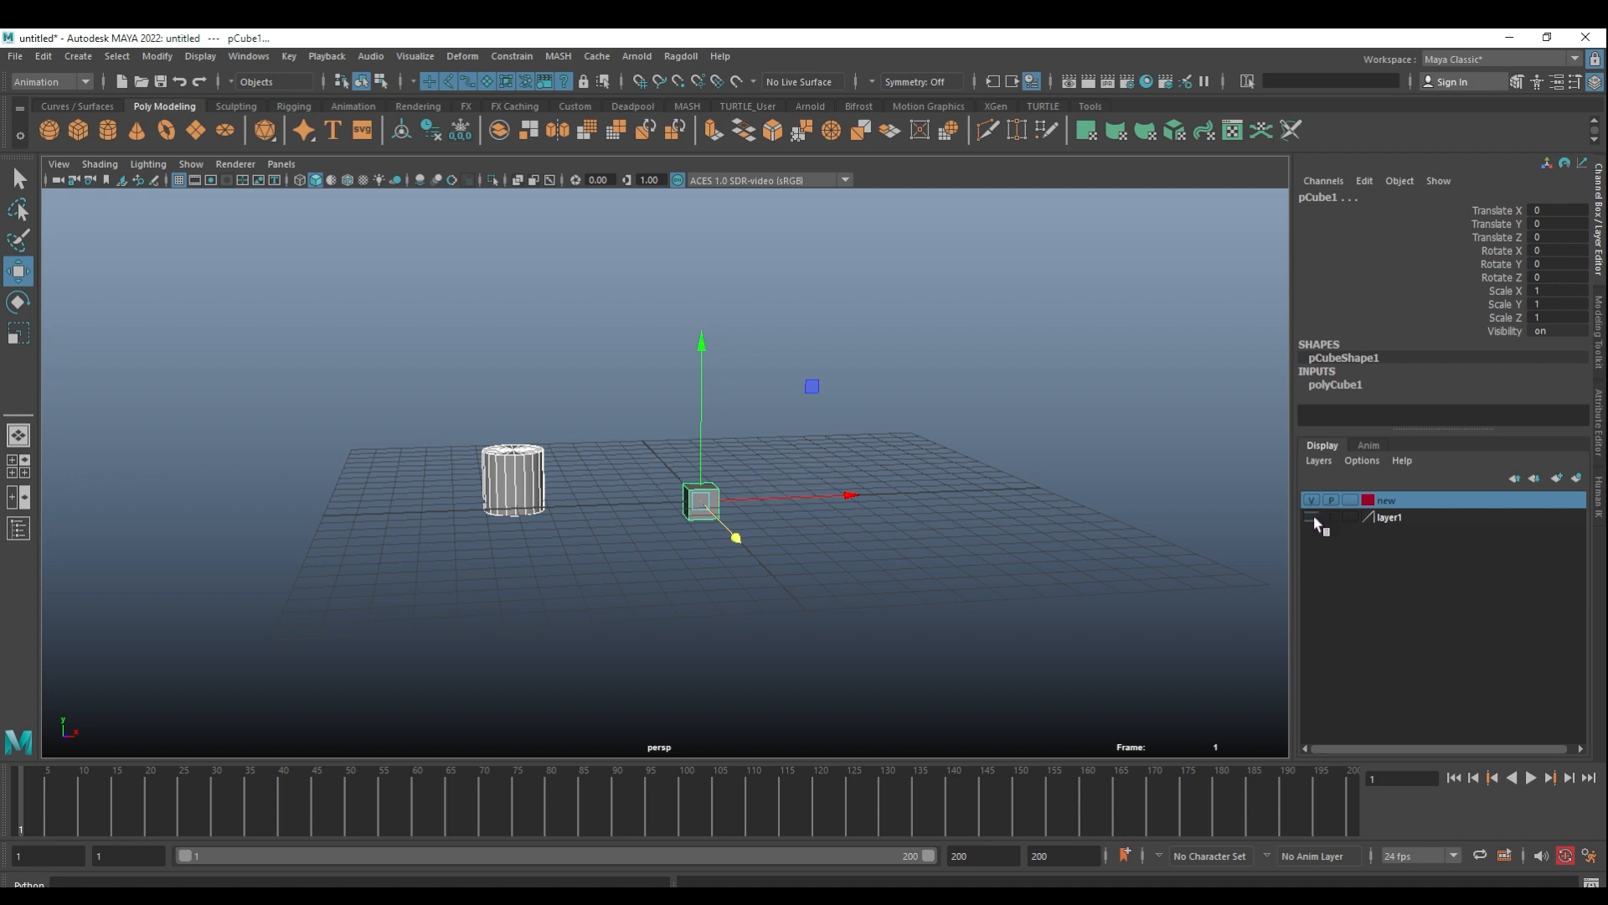
drag(451, 408, 531, 468)
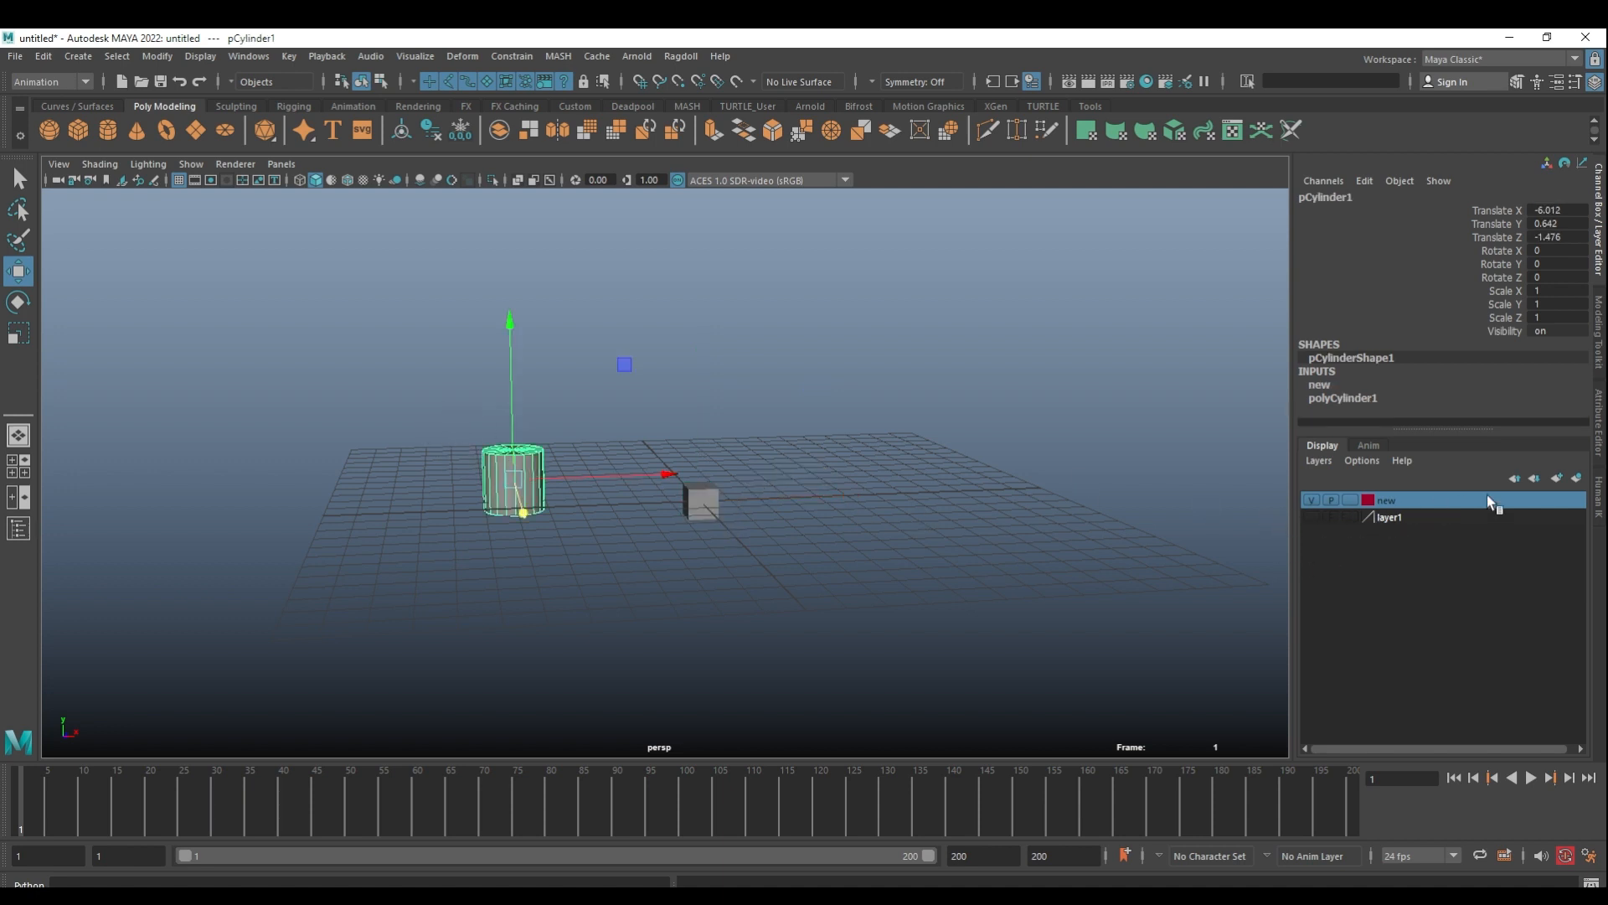
- Add the cylinder to the "new" display layer, and add the cube to the hidden layer1
right_click(1404, 511)
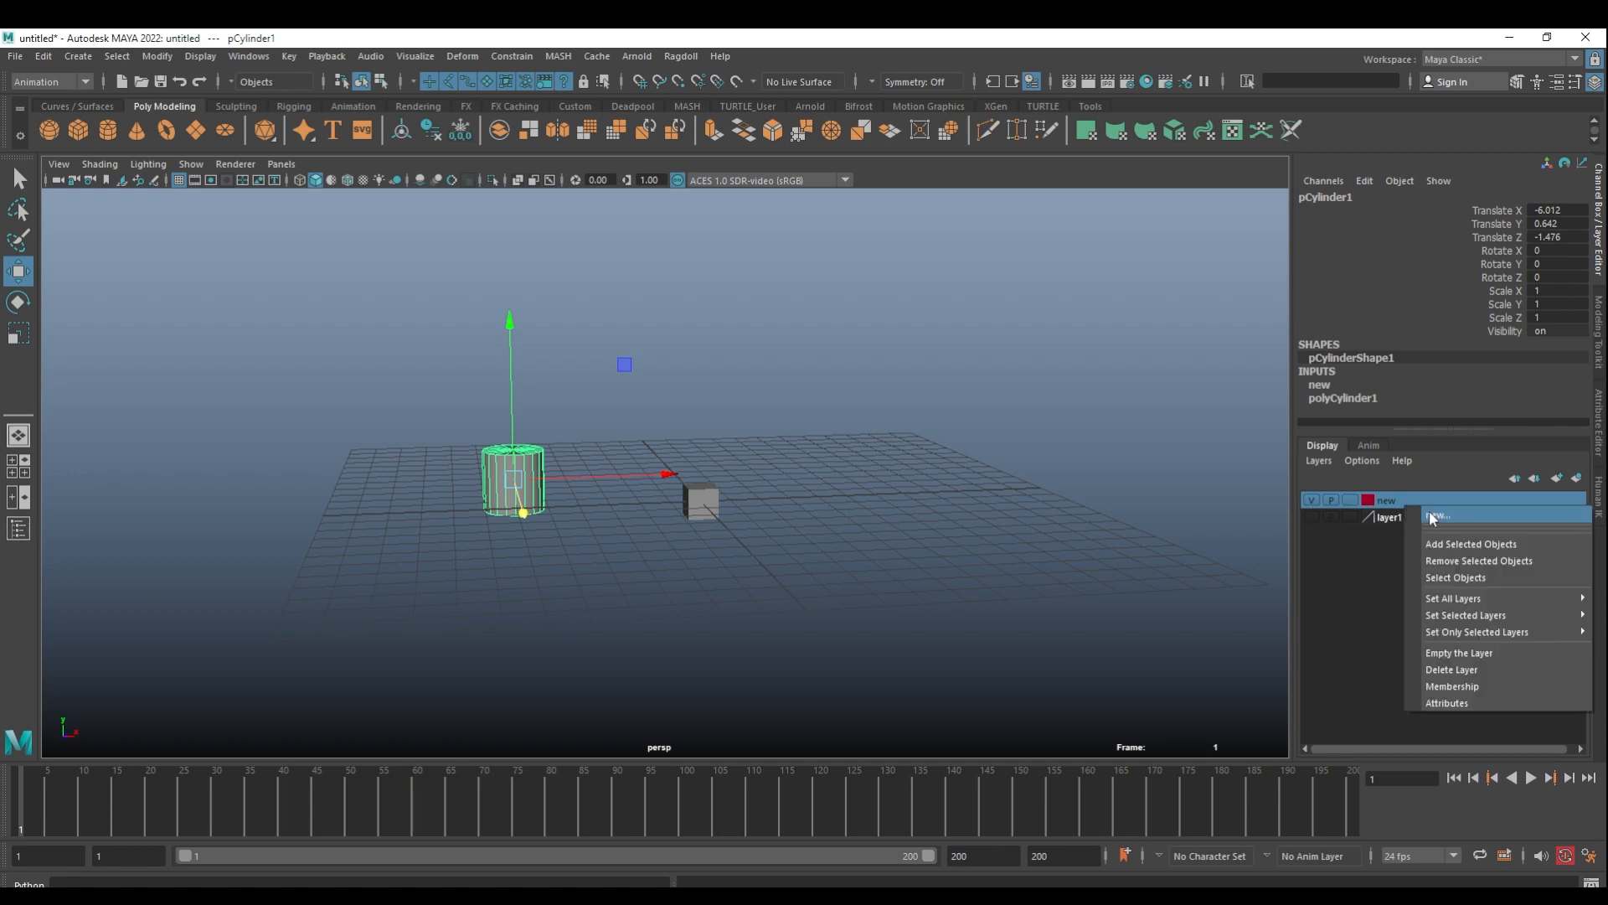
click(1438, 546)
click(688, 494)
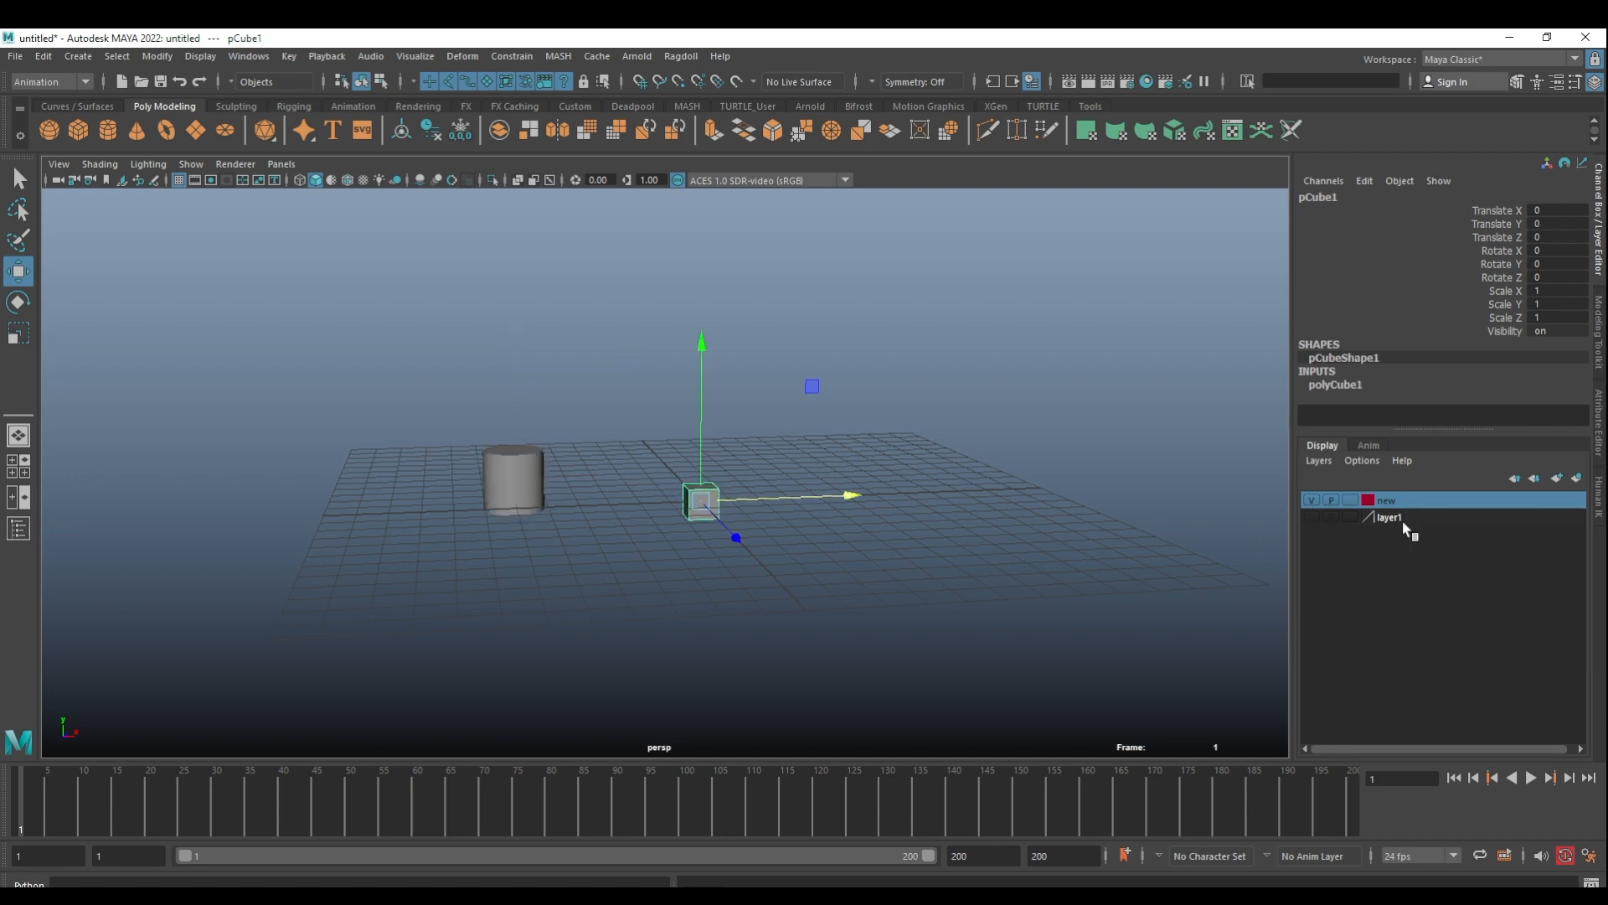
right_click(1415, 526)
click(1446, 561)
alt+right_drag(938, 524, 731, 537)
alt+middle_drag(730, 536, 796, 525)
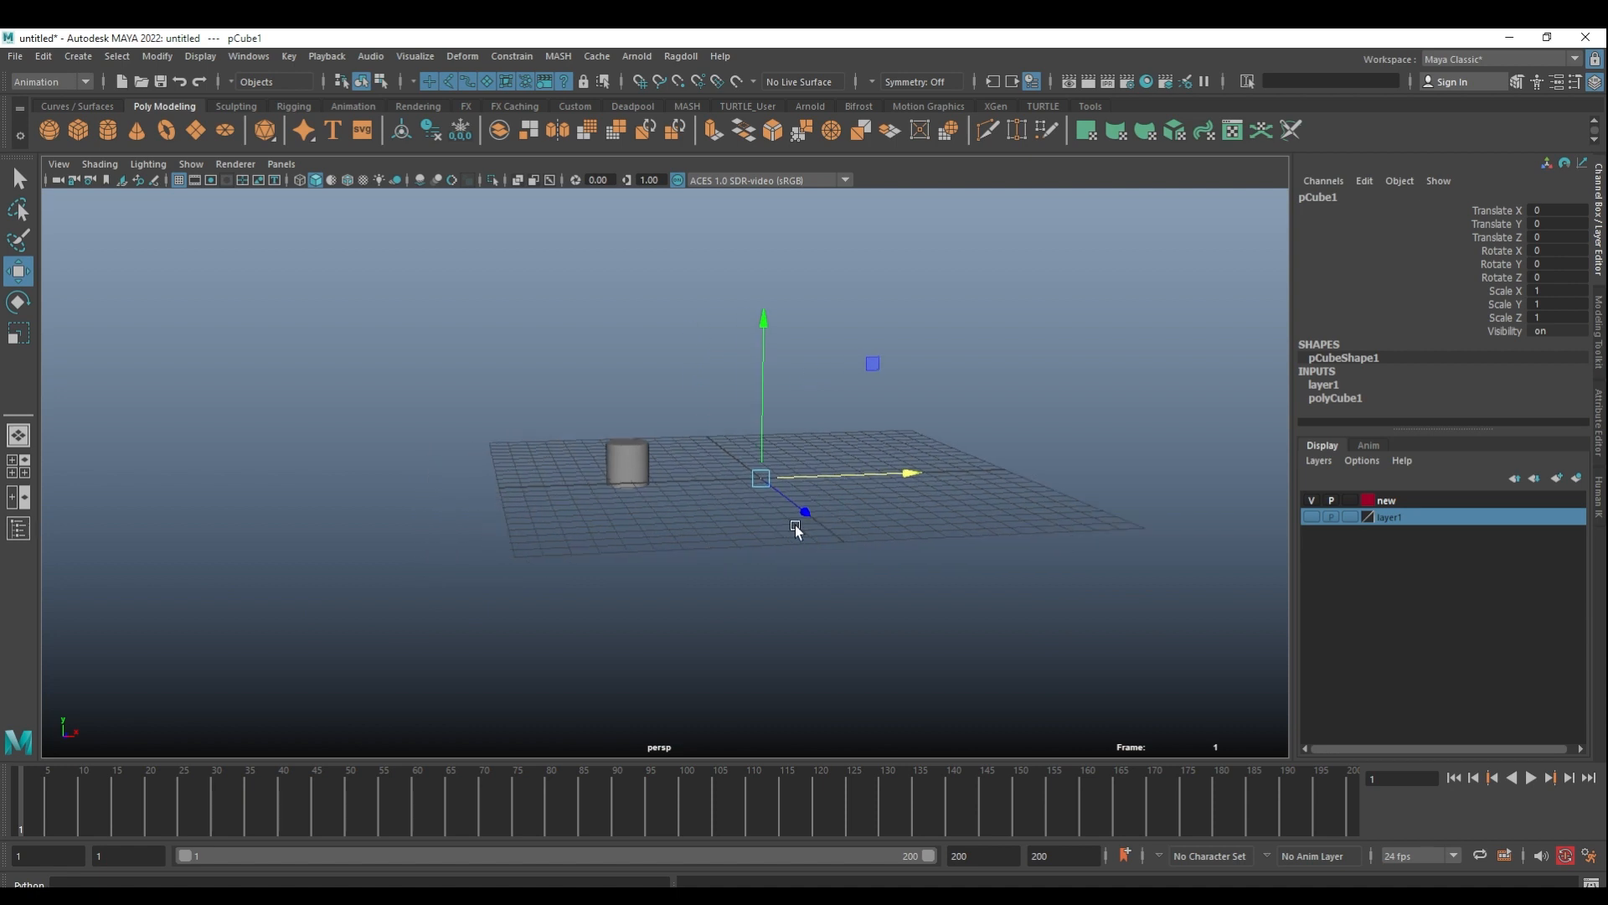
alt+right_drag(796, 525, 1072, 534)
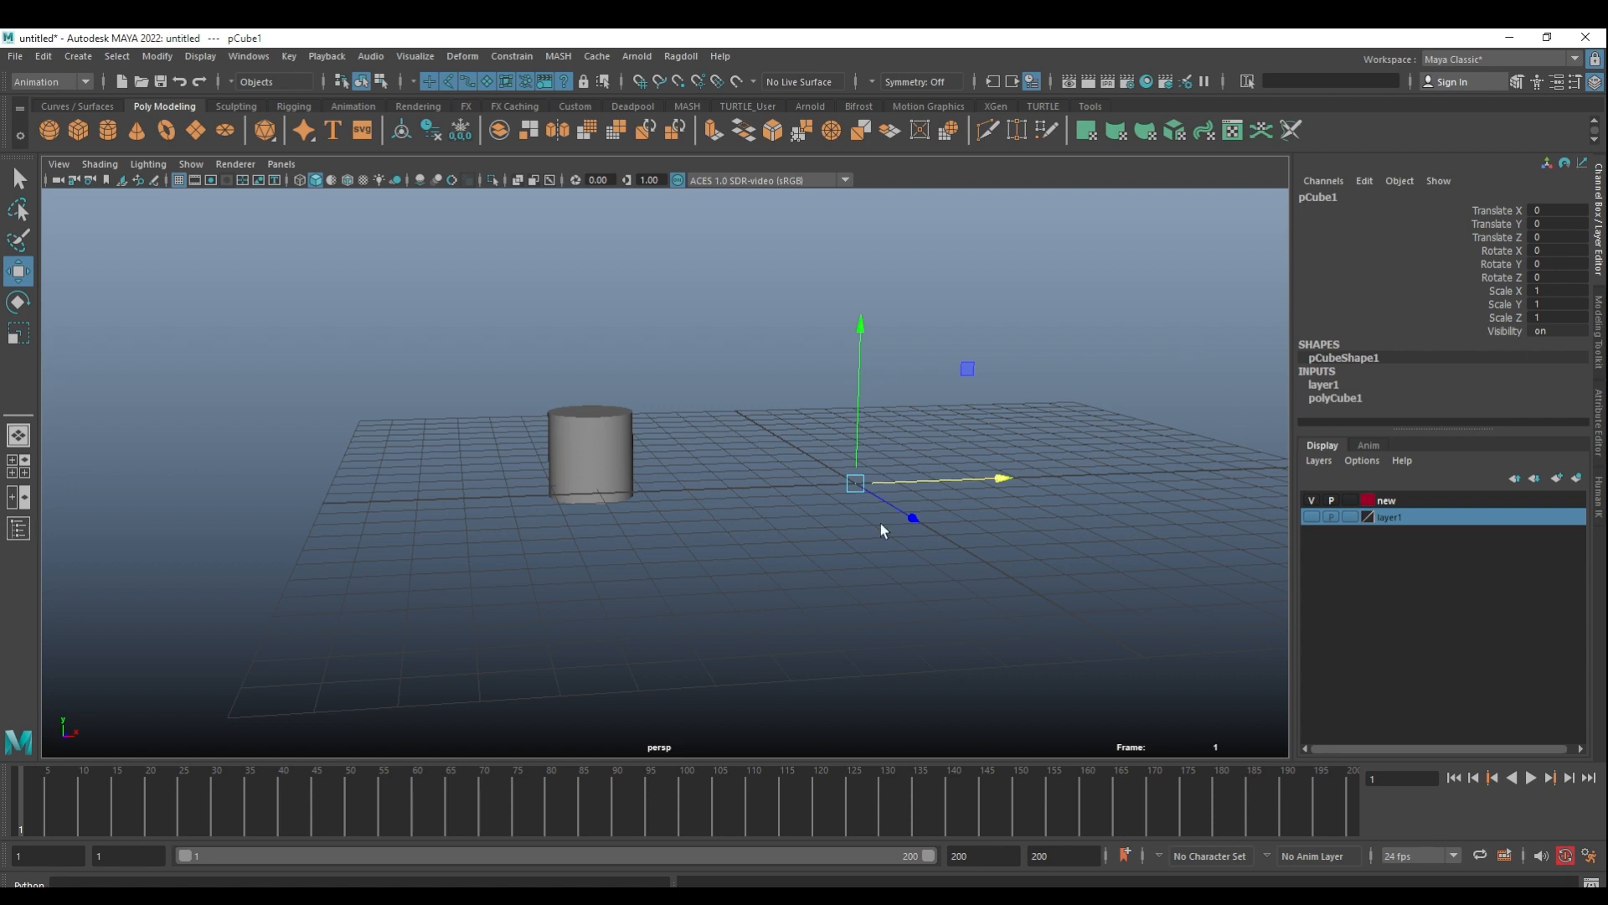
alt+drag(1049, 493, 969, 491)
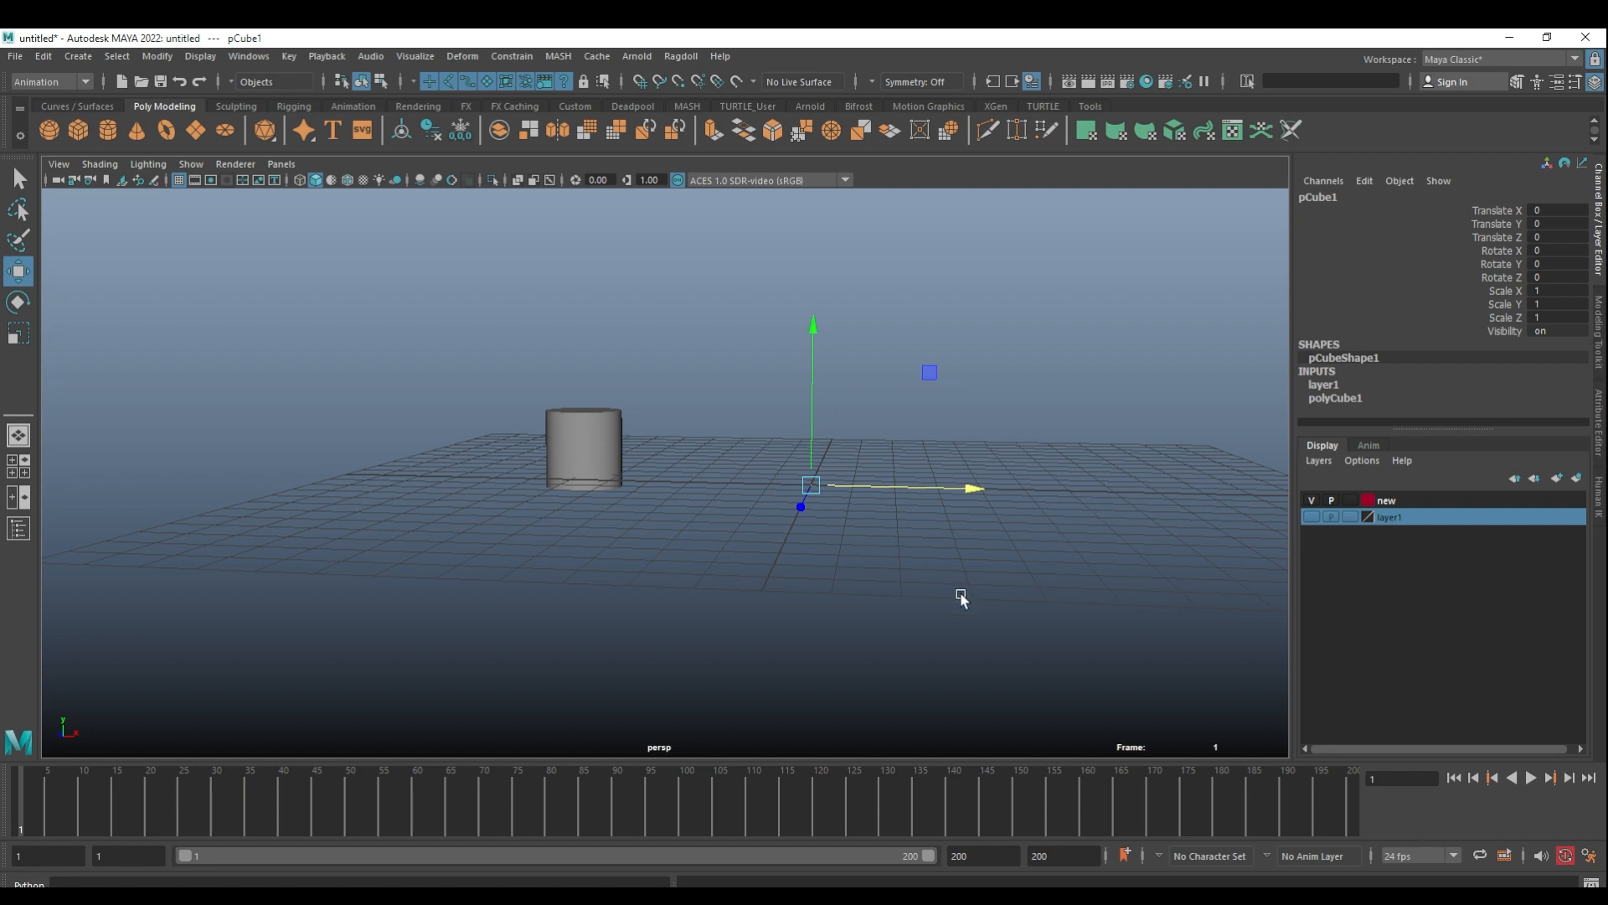
alt+drag(959, 556, 867, 556)
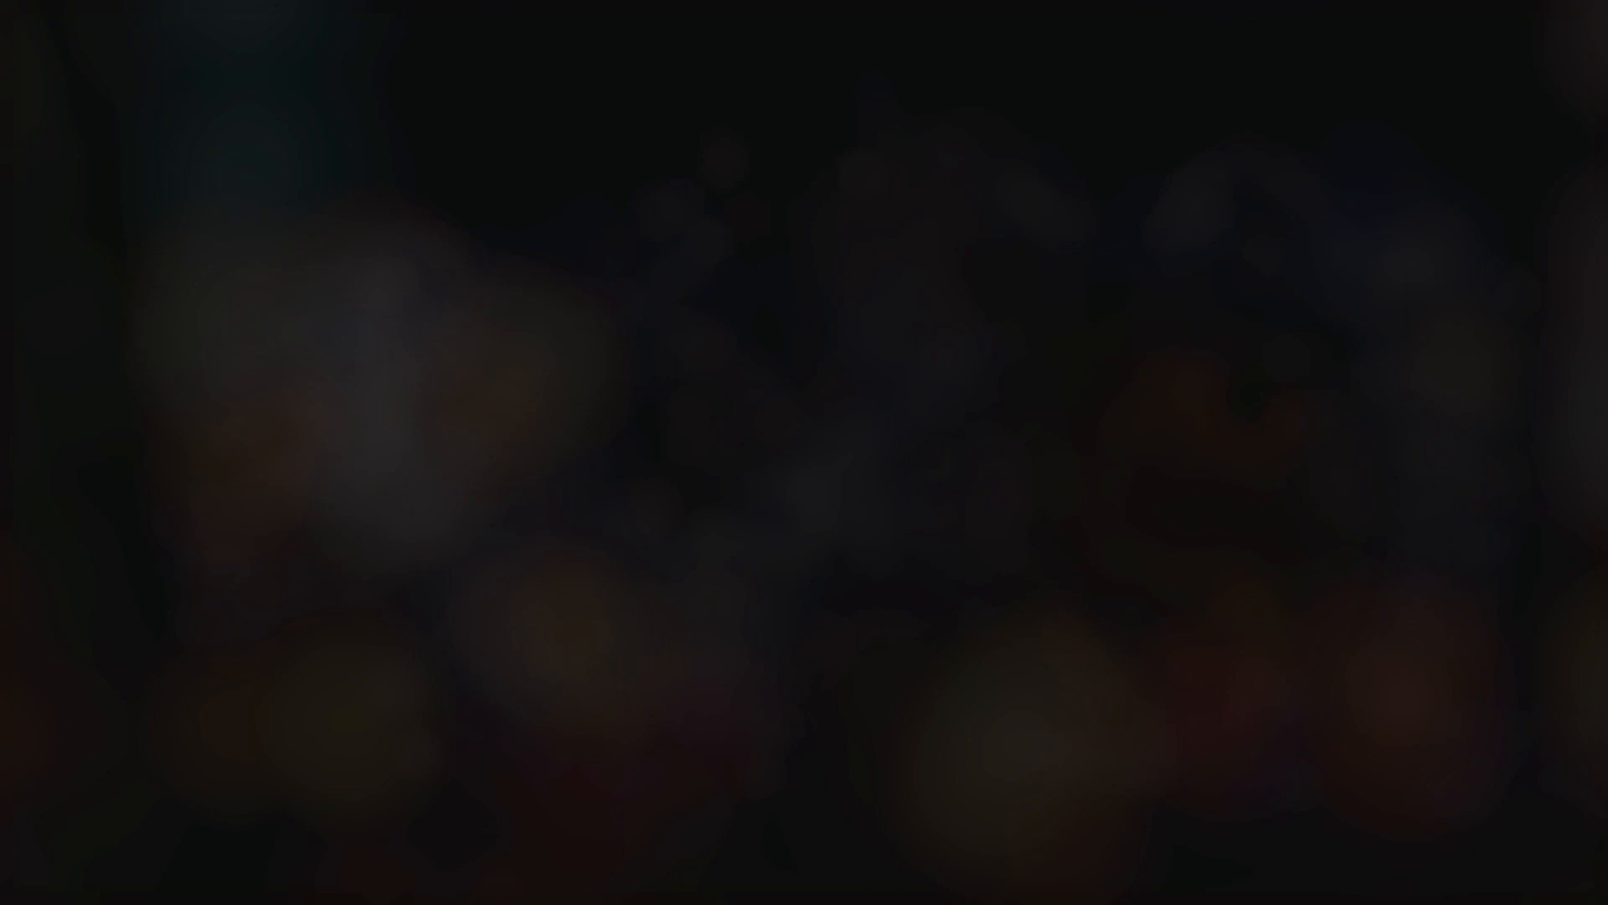